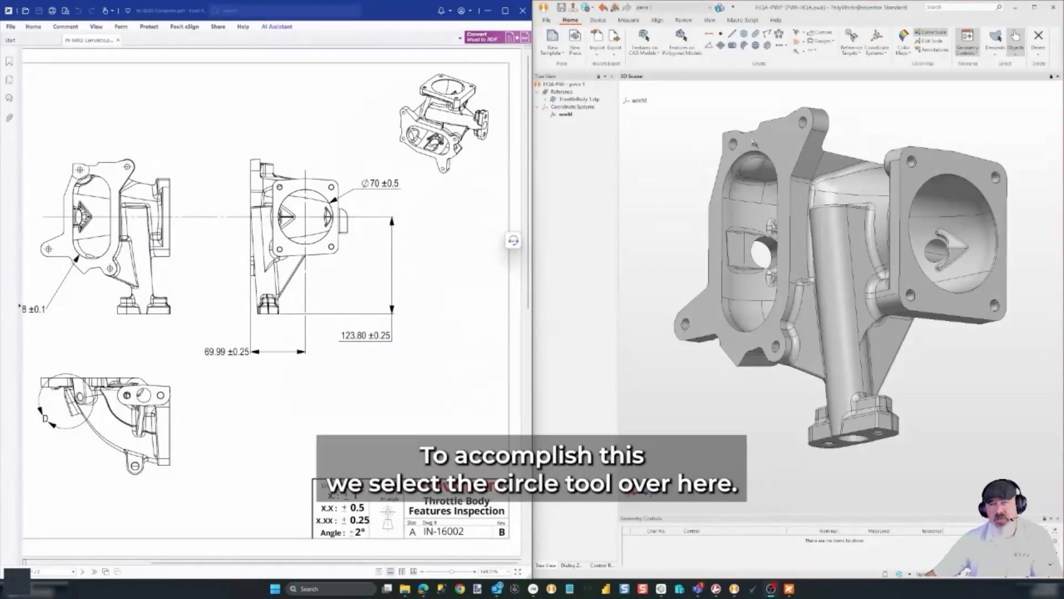
Create a circle feature on the large bore with a 70.000 diameter nominal
click(744, 33)
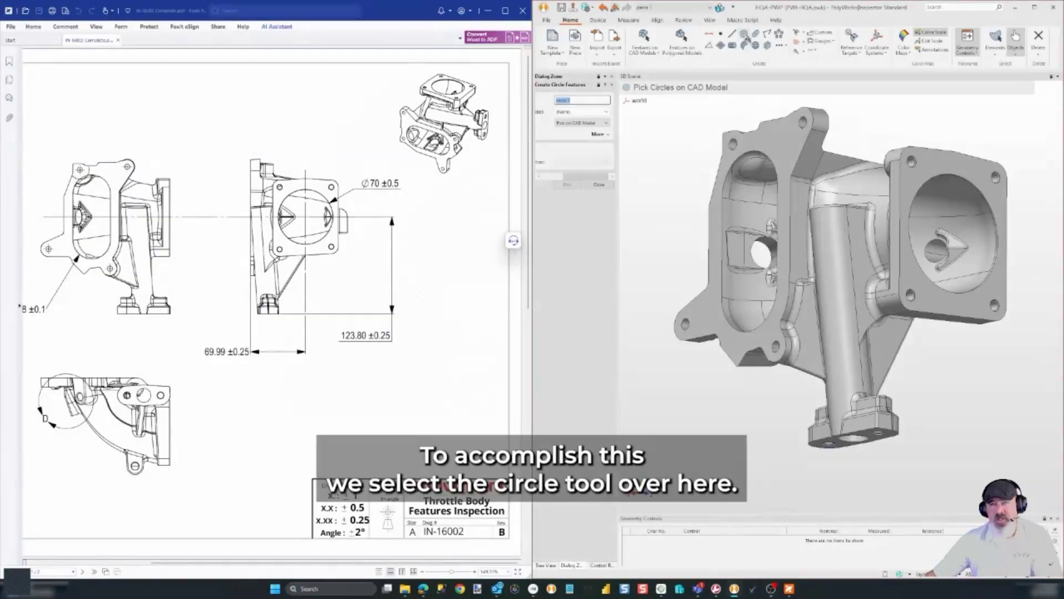
click(972, 186)
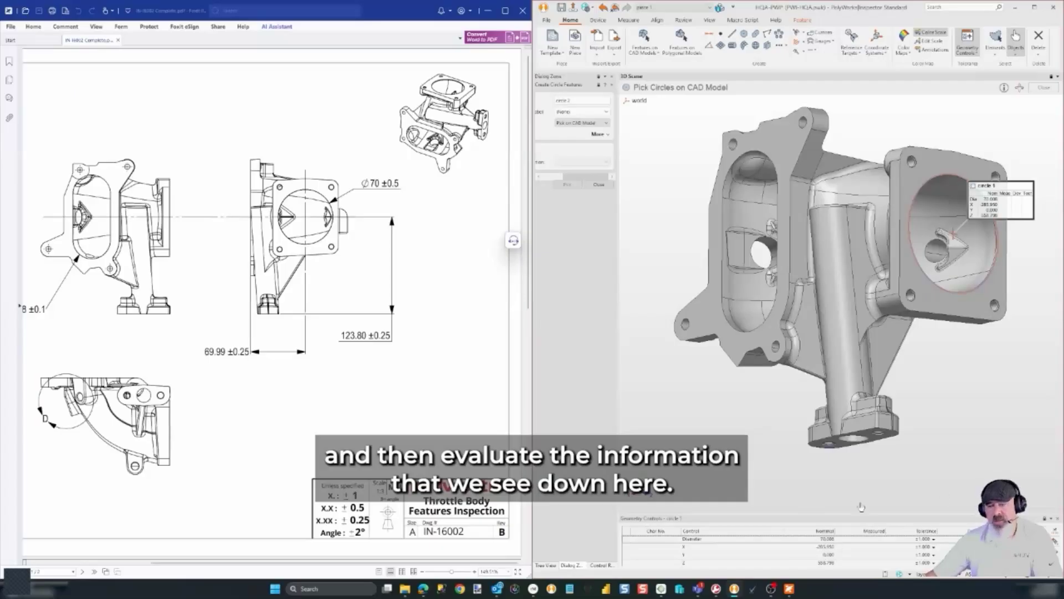
click(827, 539)
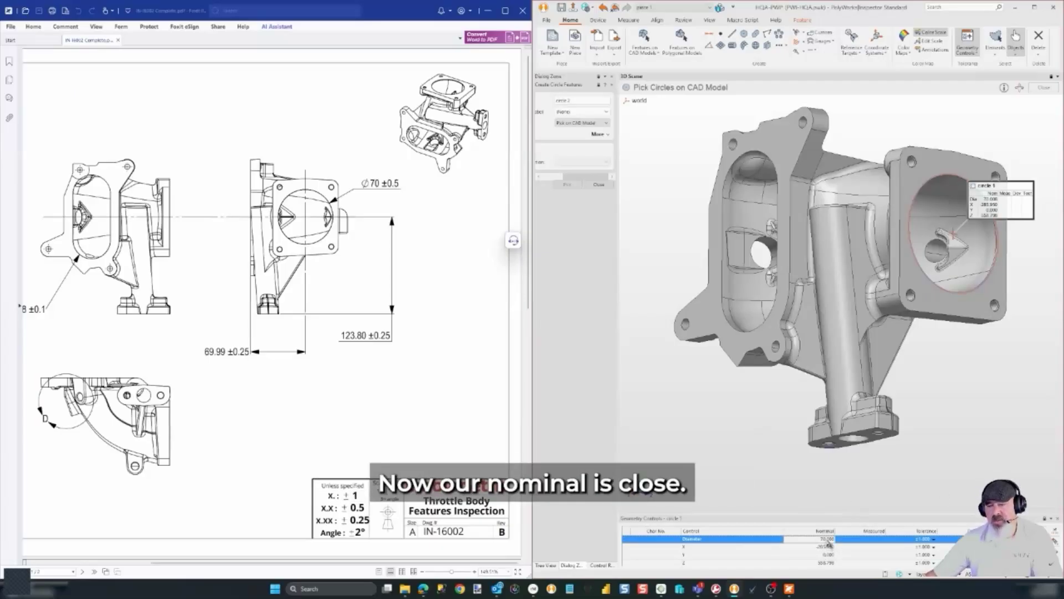
text(00)
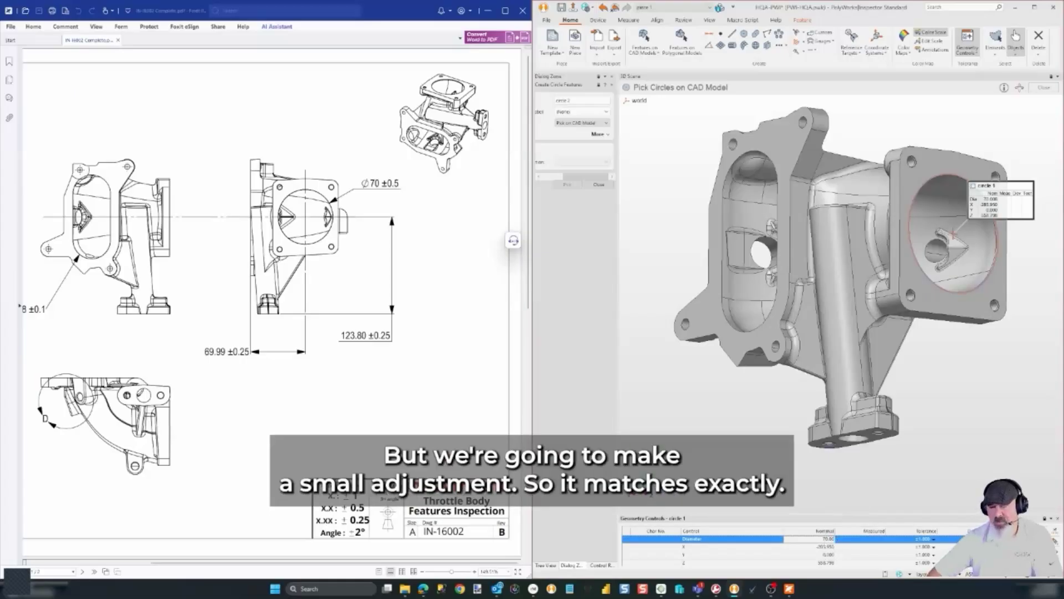
key(Return)
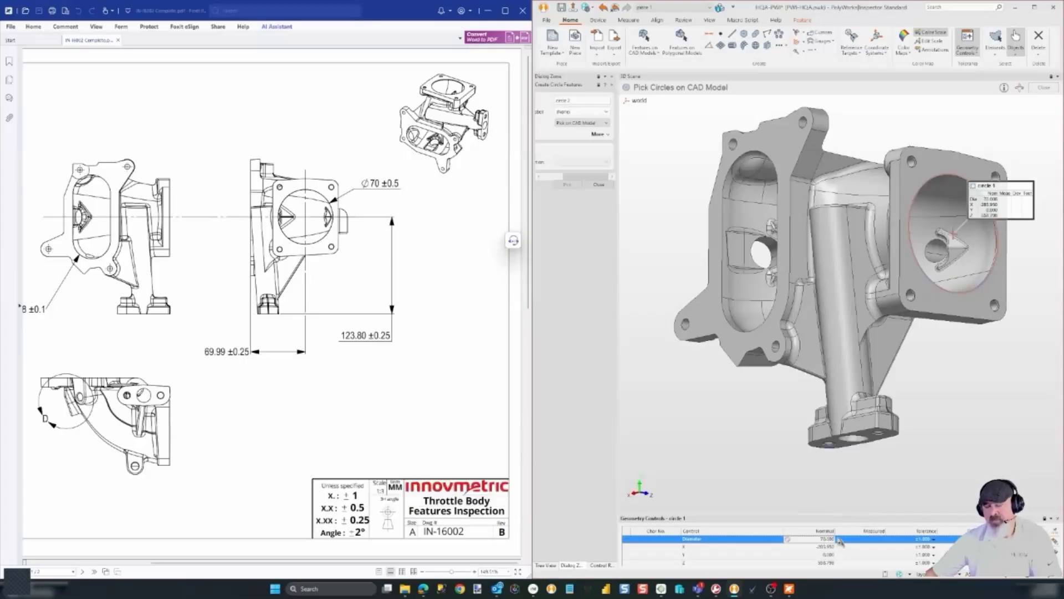
Give the circle's diameter a ±0.5 upper and lower tolerance
click(930, 540)
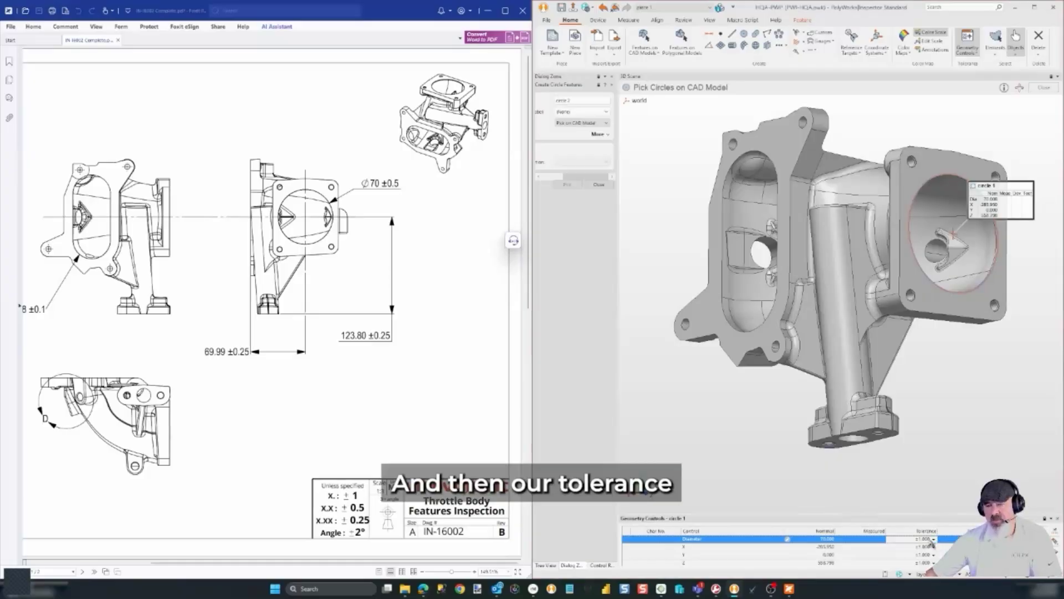
click(933, 540)
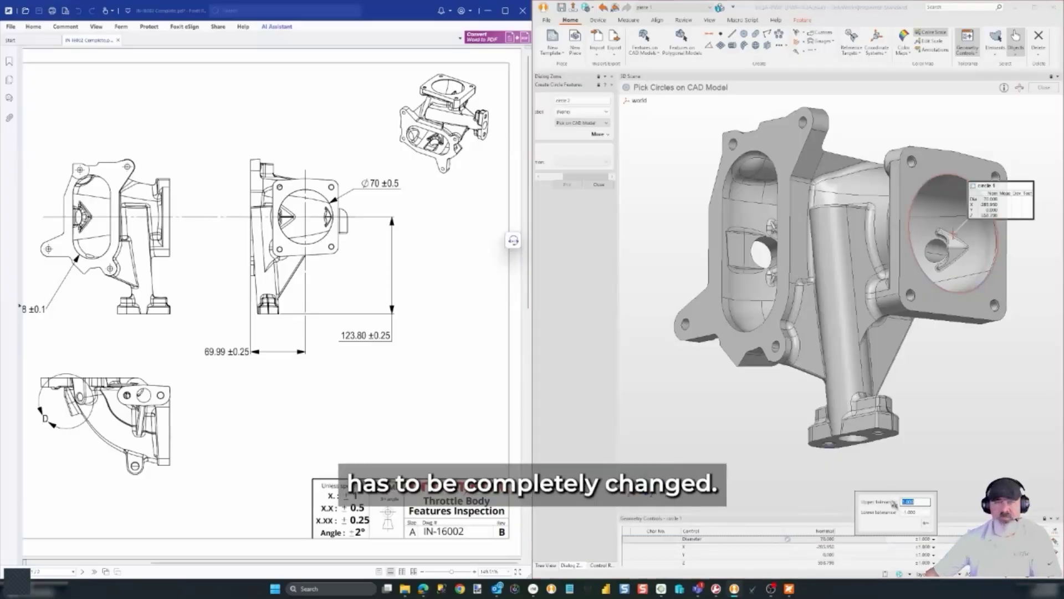
text(0.5)
key(Tab)
key(BackSpace)
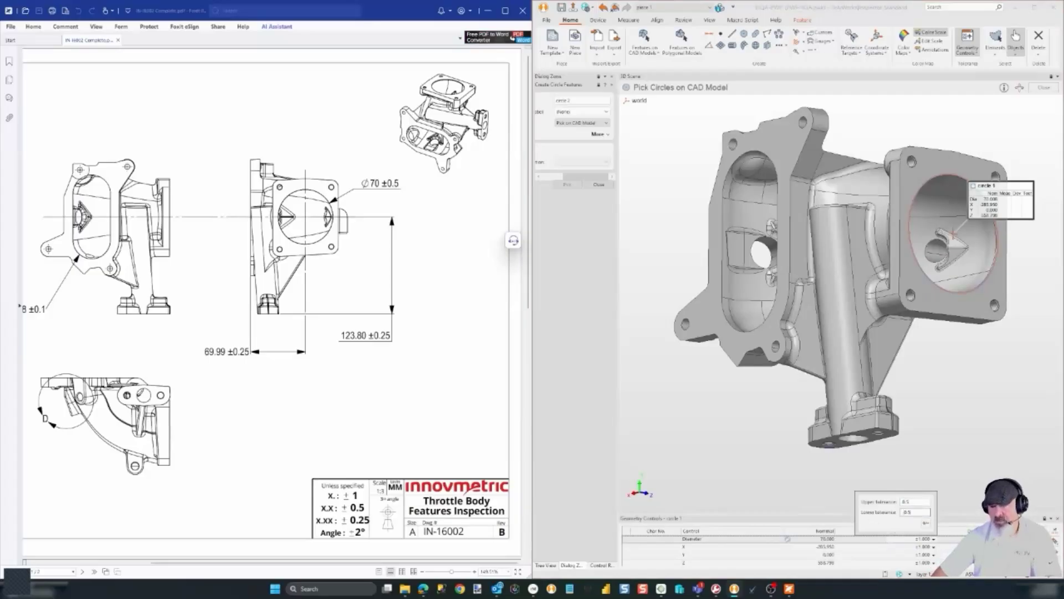
click(923, 523)
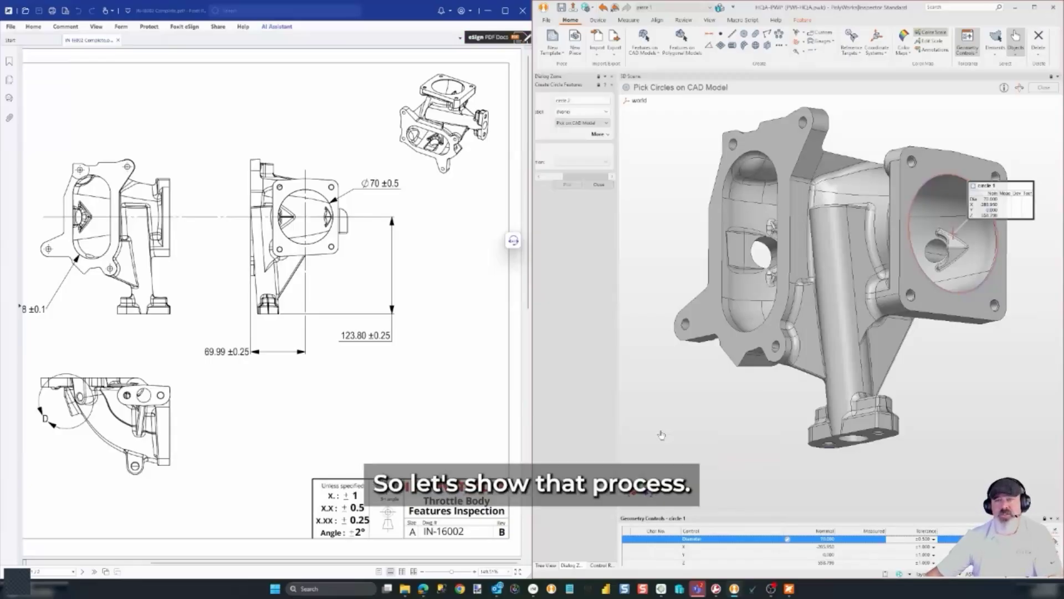
Delete the existing circle 1 feature from the project
click(598, 184)
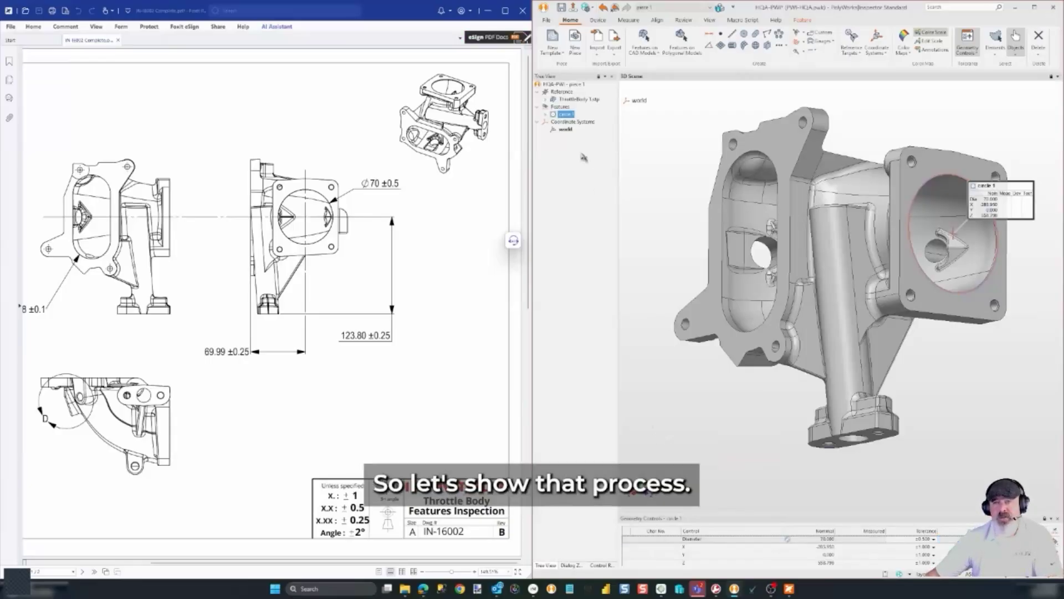
right_click(572, 115)
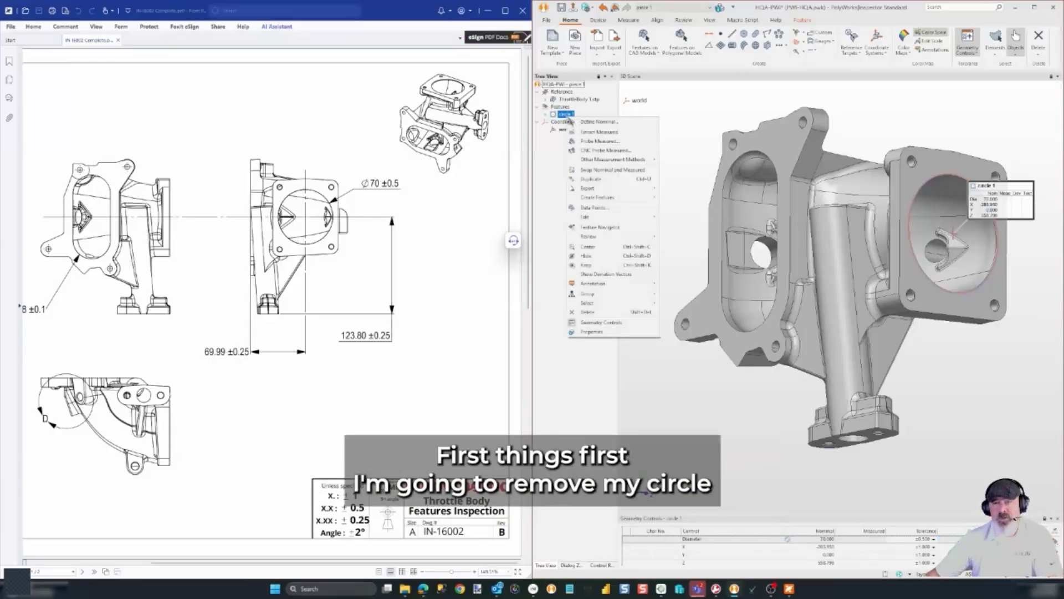
click(591, 316)
Re-pick the bore rim as circle 1 and export it to the ⌀70 ±0.5 characteristic
click(488, 10)
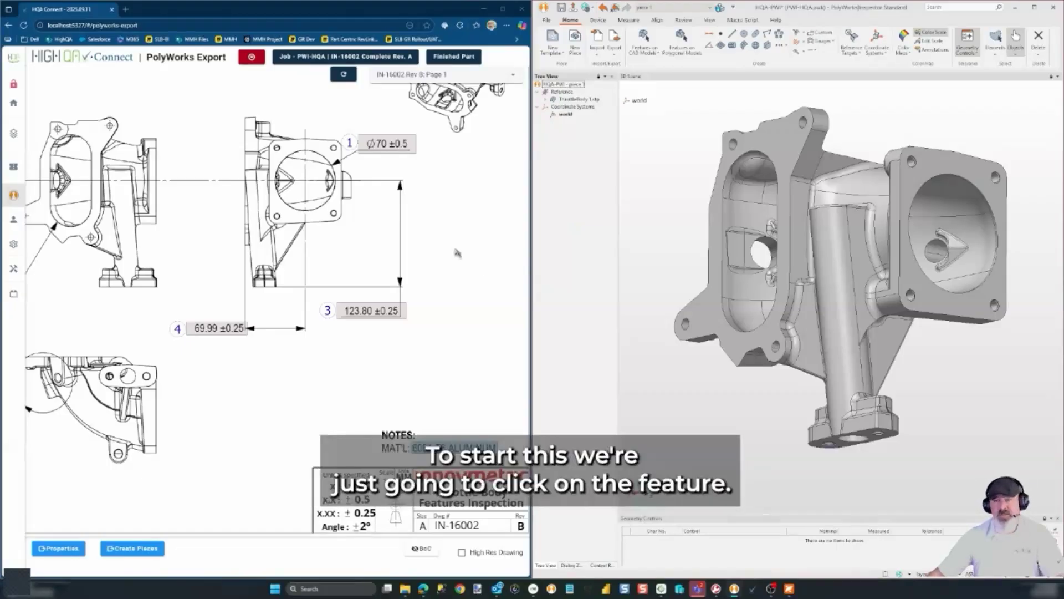
click(386, 148)
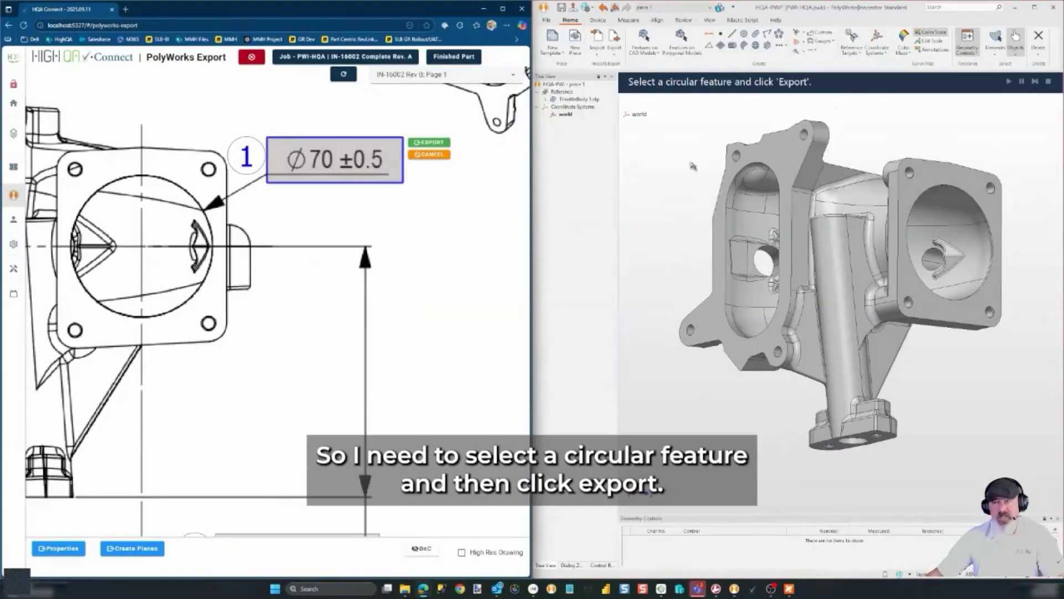
click(744, 34)
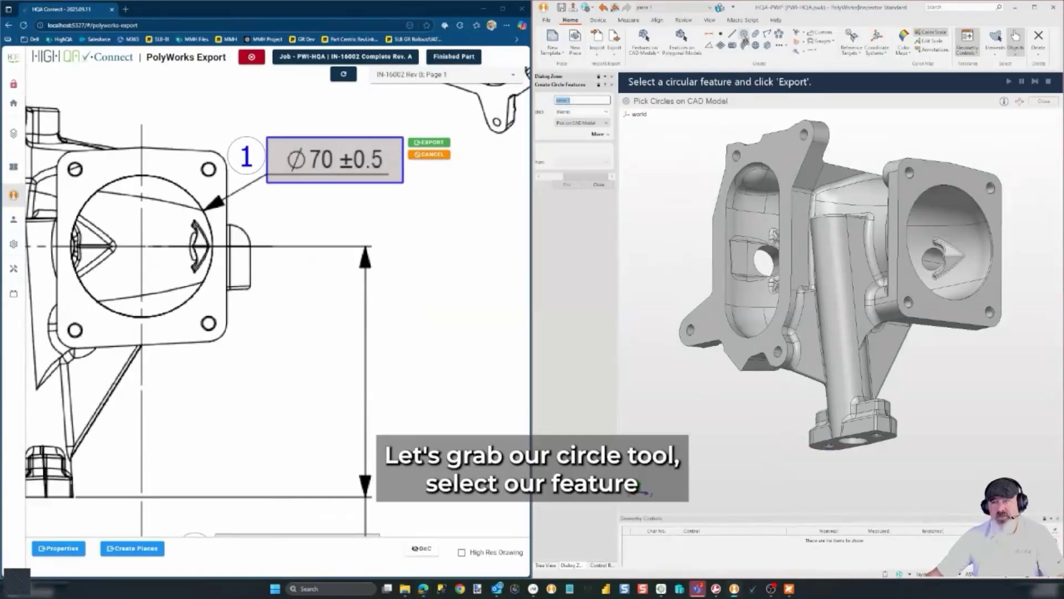
click(978, 204)
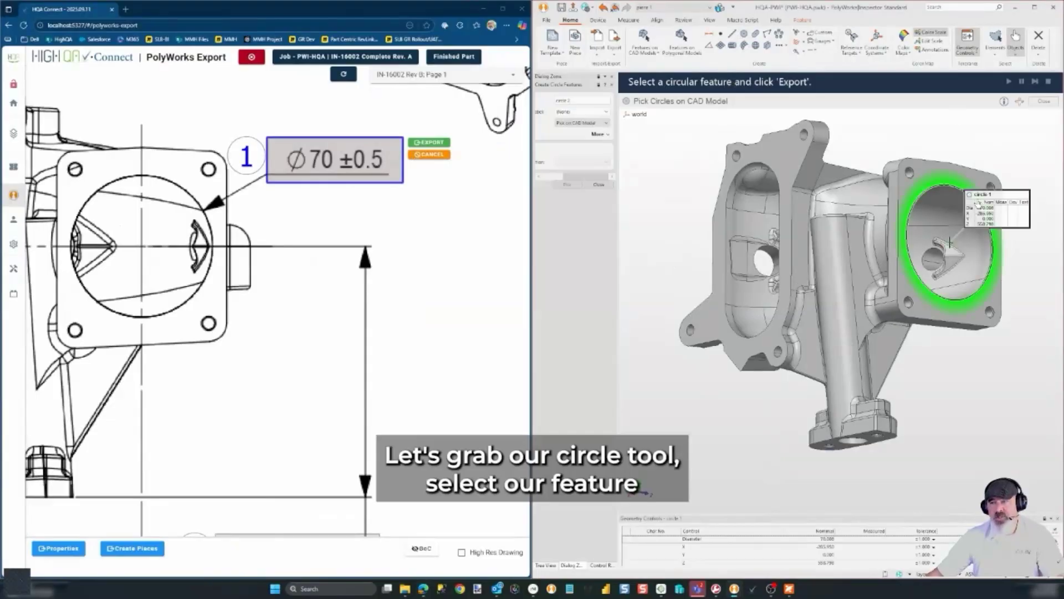
click(440, 145)
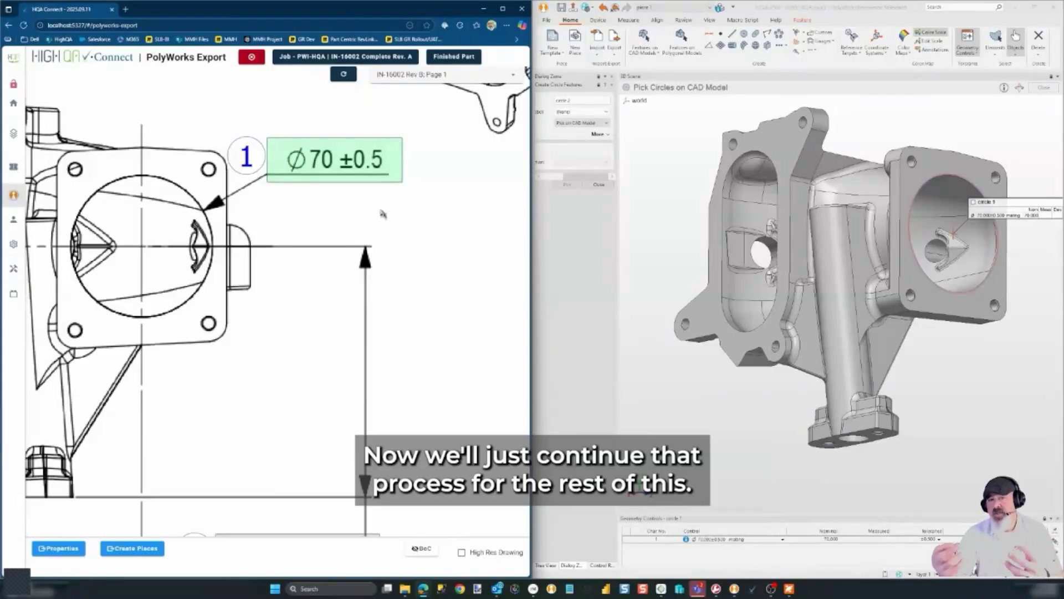
Locate balloon 2 on the drawing and select characteristic 2 for export
scroll(438, 261, down, 2)
drag(361, 364, 452, 322)
drag(195, 347, 408, 293)
mouse_move(288, 322)
mouse_down()
mouse_move(455, 319)
mouse_move(311, 358)
mouse_move(299, 376)
mouse_up()
click(124, 389)
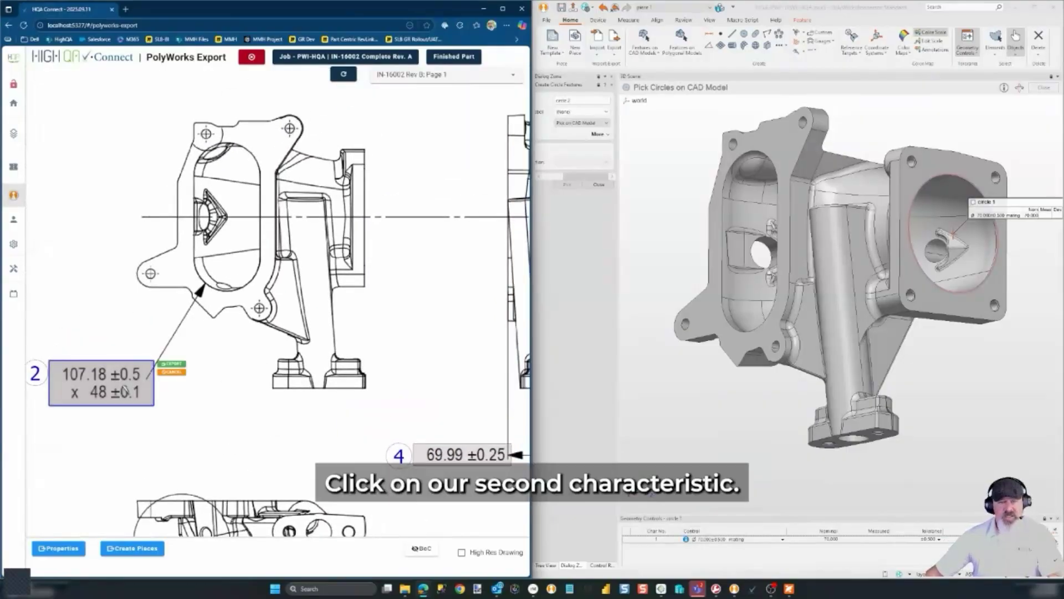
scroll(125, 389, up, 2)
drag(127, 444, 225, 436)
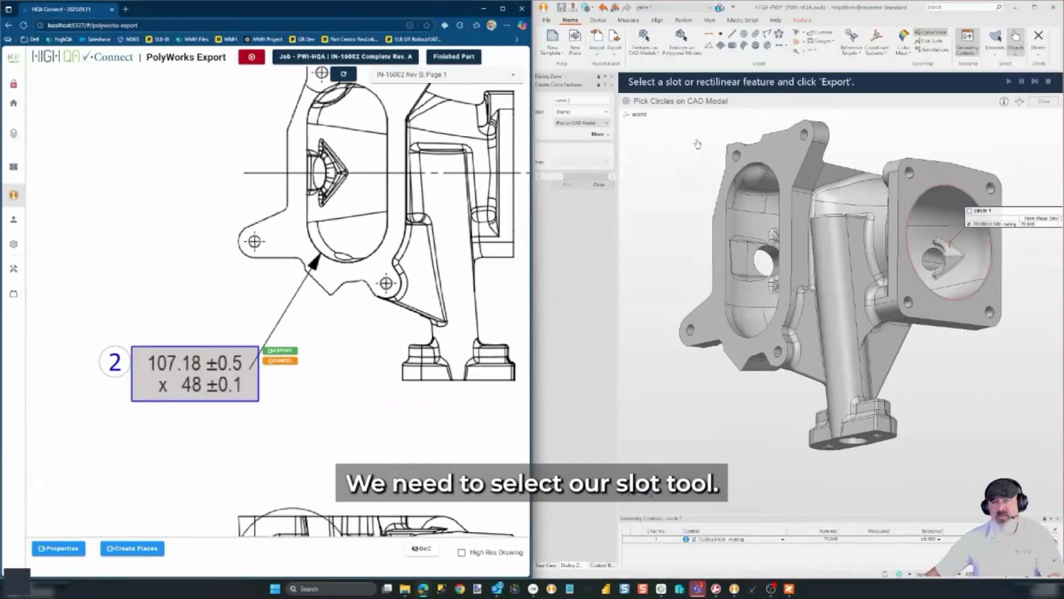
Create slot 1 on the oval port and export it to characteristic 2
click(751, 44)
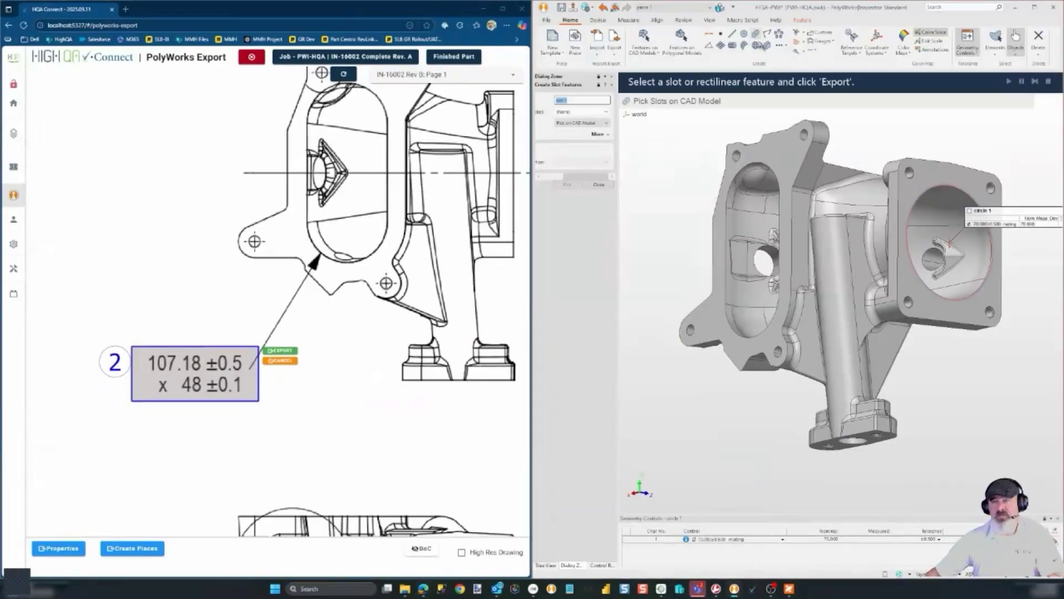
click(782, 186)
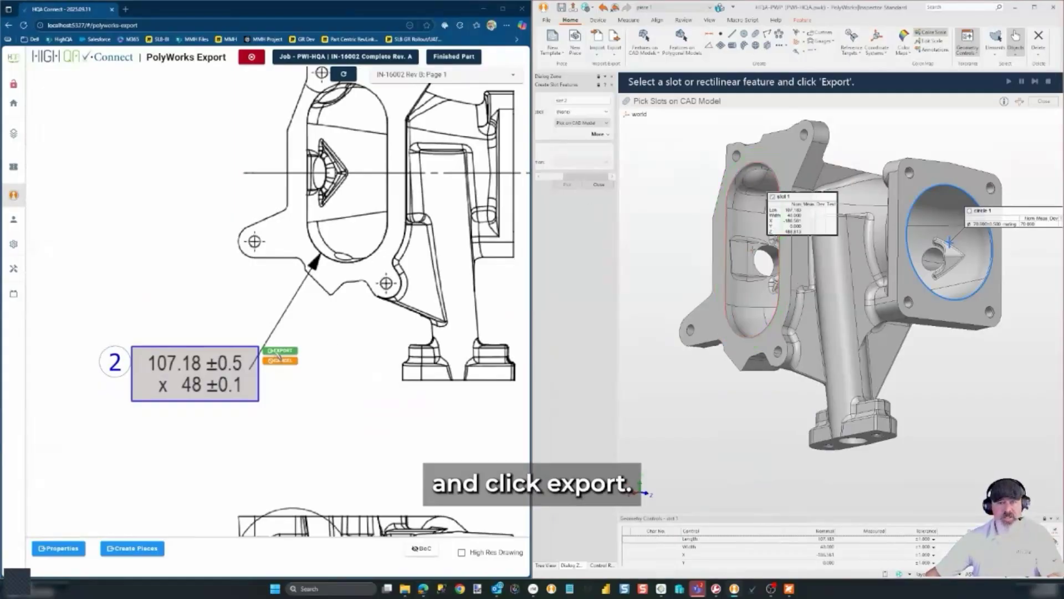
click(279, 351)
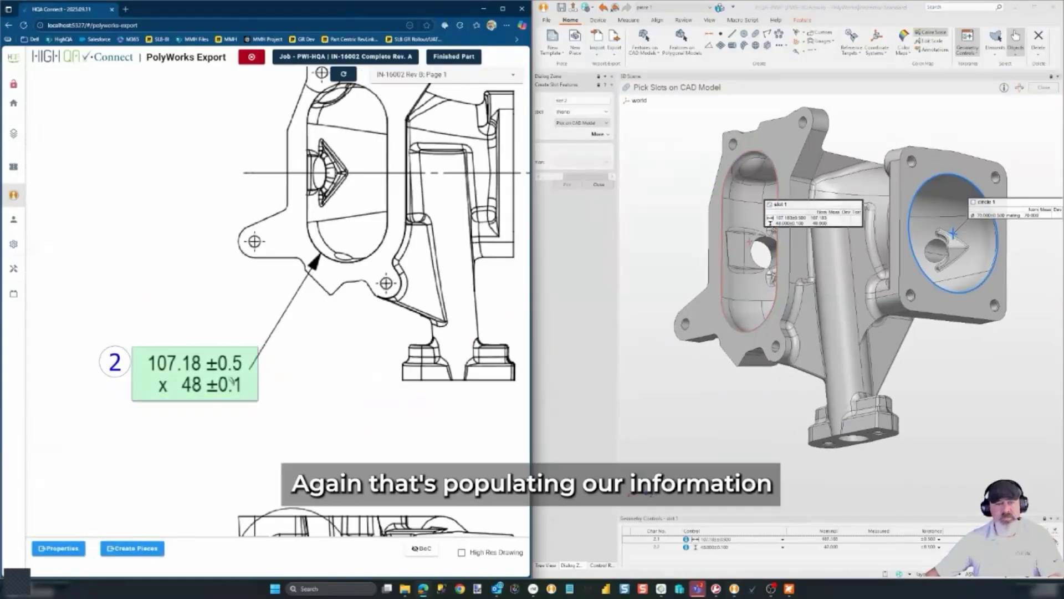
scroll(282, 373, down, 4)
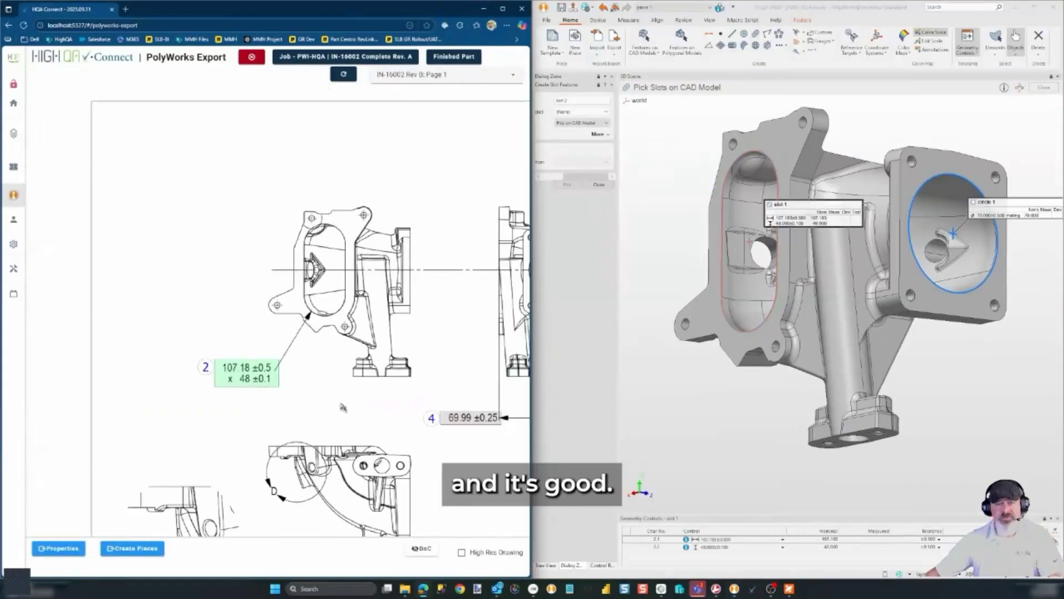
mouse_move(404, 381)
mouse_down()
mouse_move(319, 382)
mouse_move(349, 394)
mouse_up()
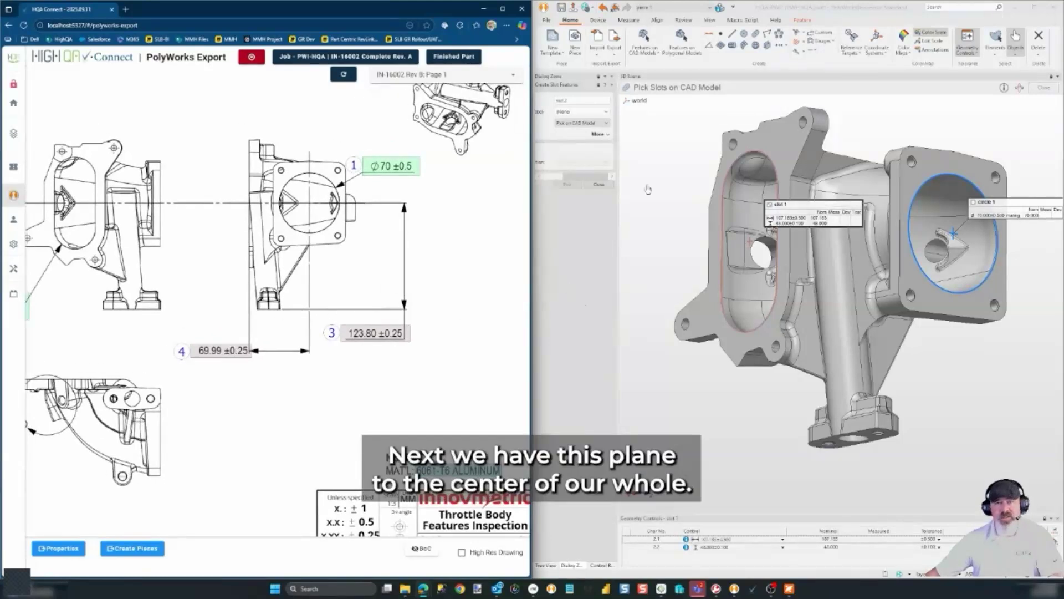
Create plane 2 on the model's bottom face
click(605, 187)
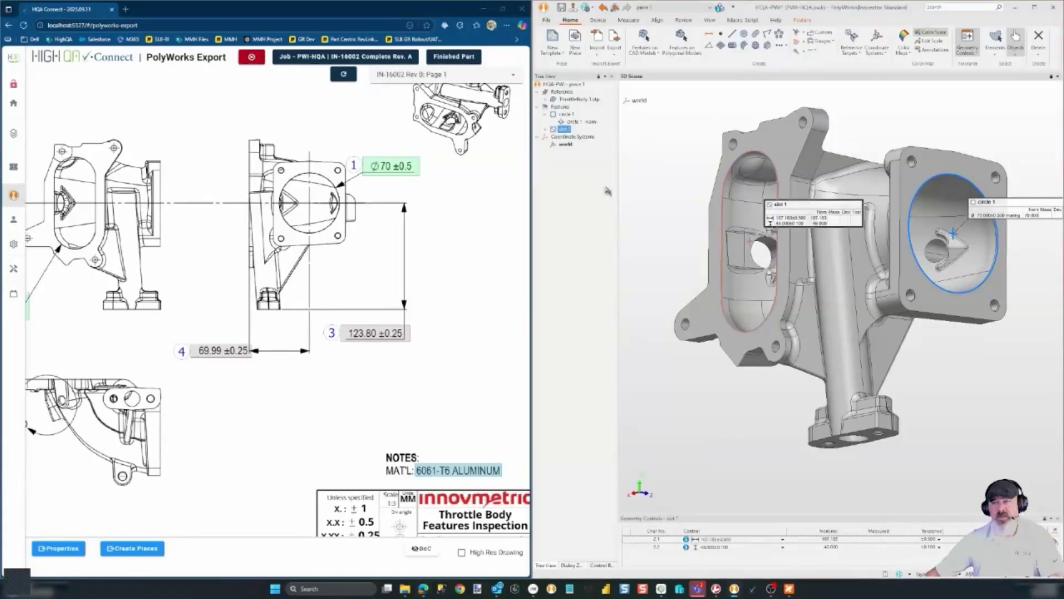
click(722, 47)
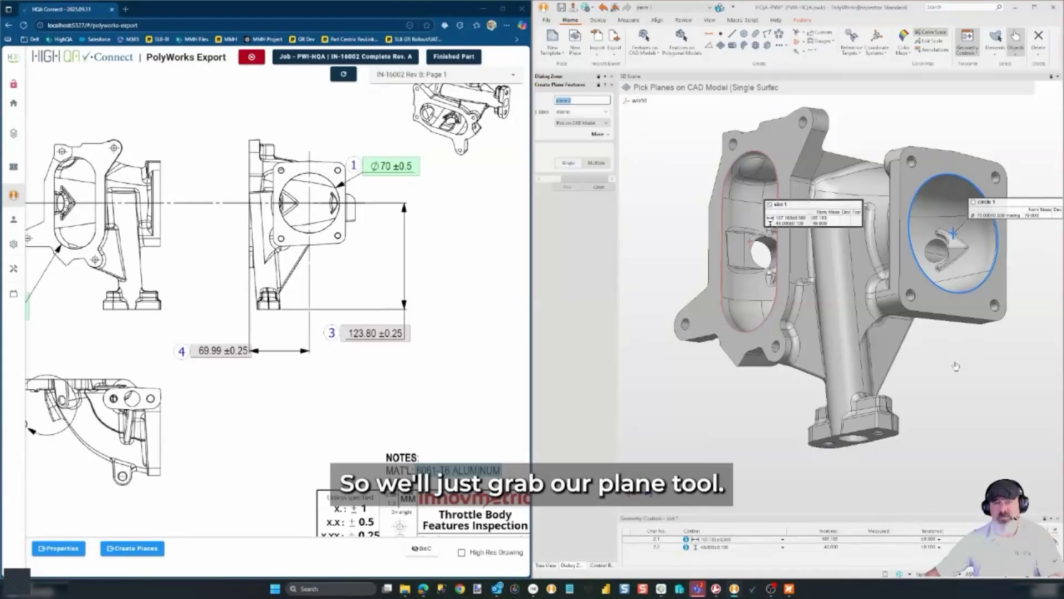
click(869, 445)
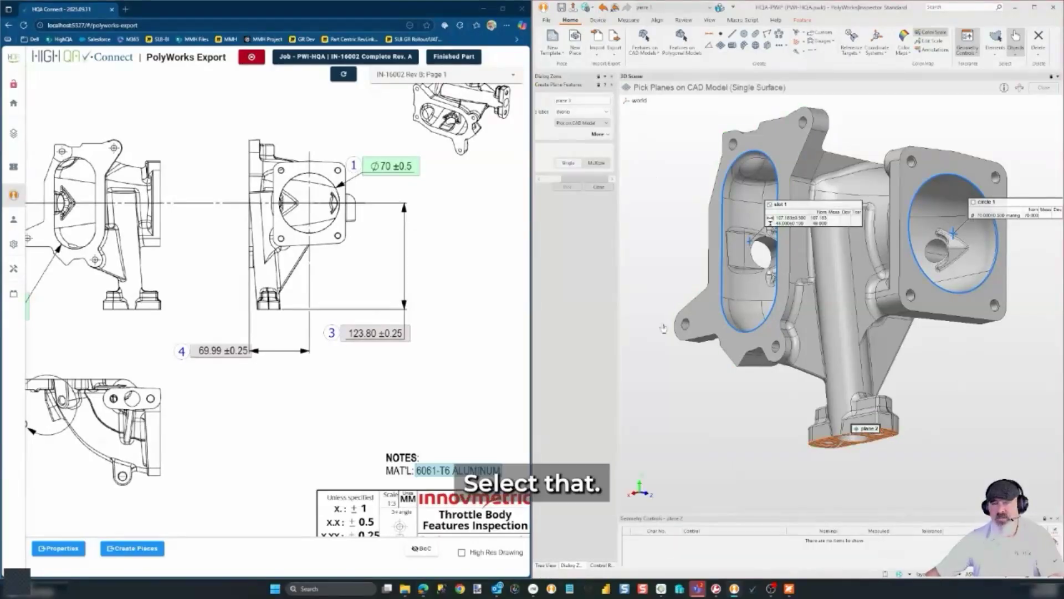
click(601, 188)
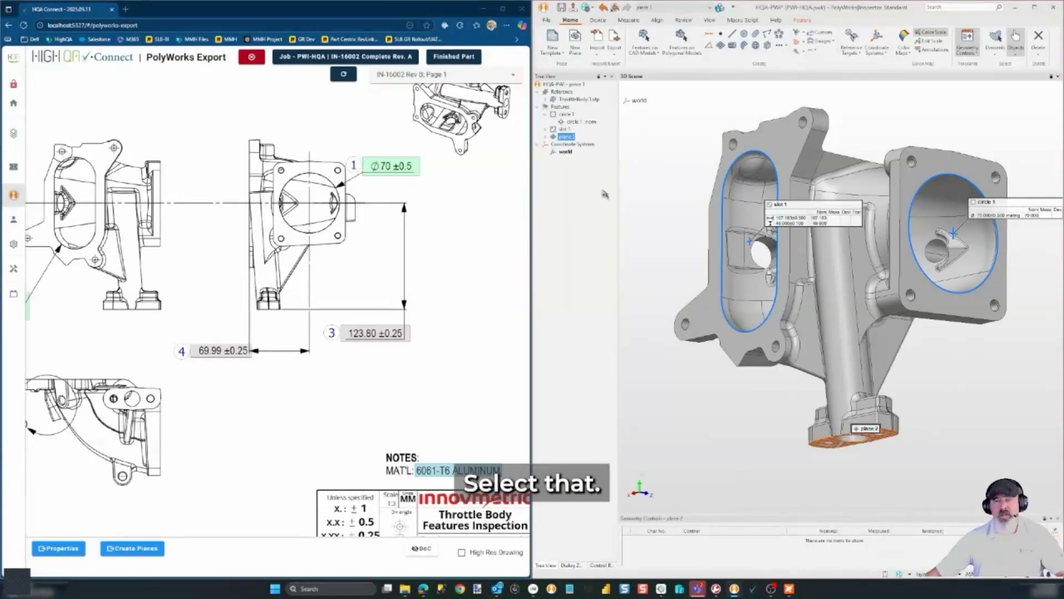
Export the circle 1 to plane 2 distance as dimension 3 (123.80 ±0.25)
ctrl+click(571, 114)
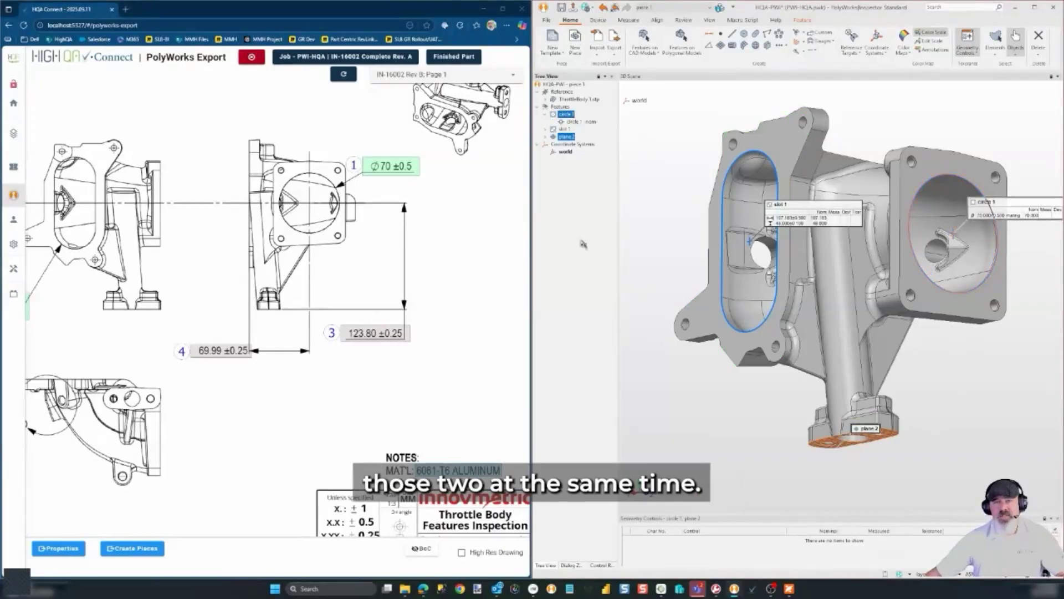
click(372, 335)
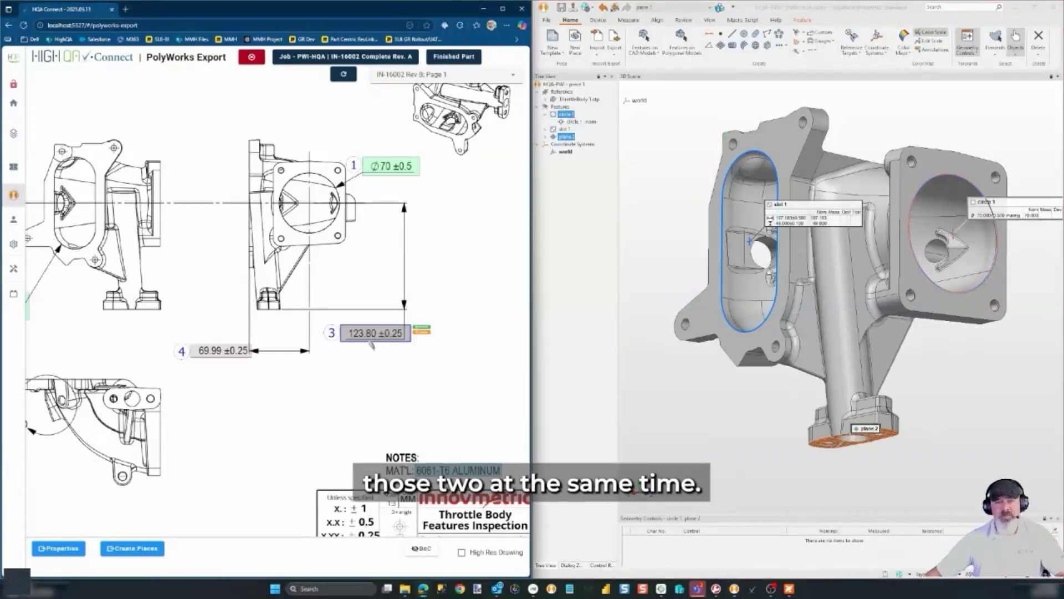
scroll(392, 361, up, 3)
scroll(393, 361, up, 2)
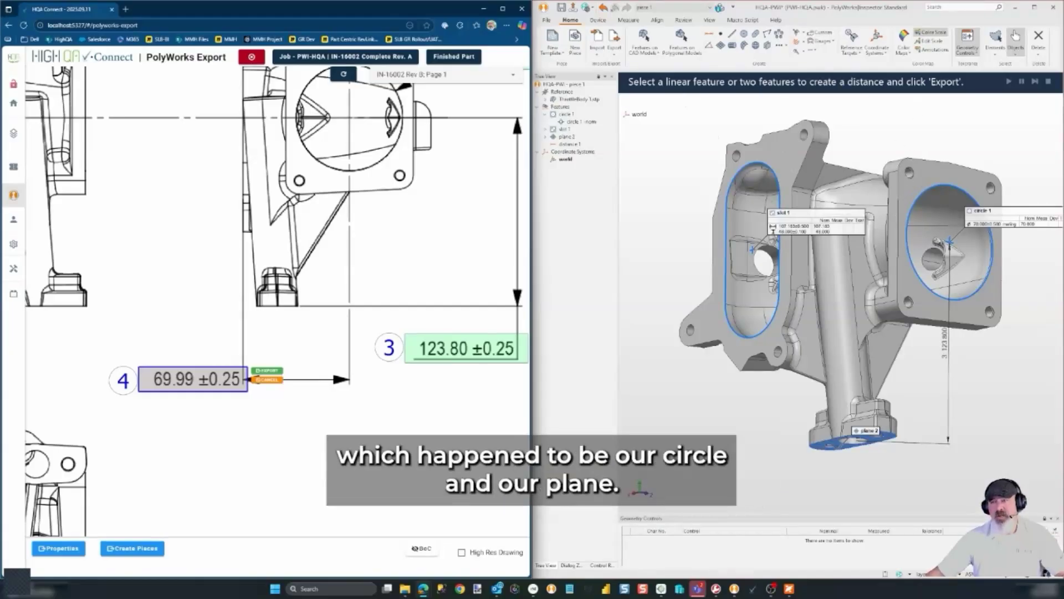
Create plane 3 on the flange face
click(721, 45)
click(791, 164)
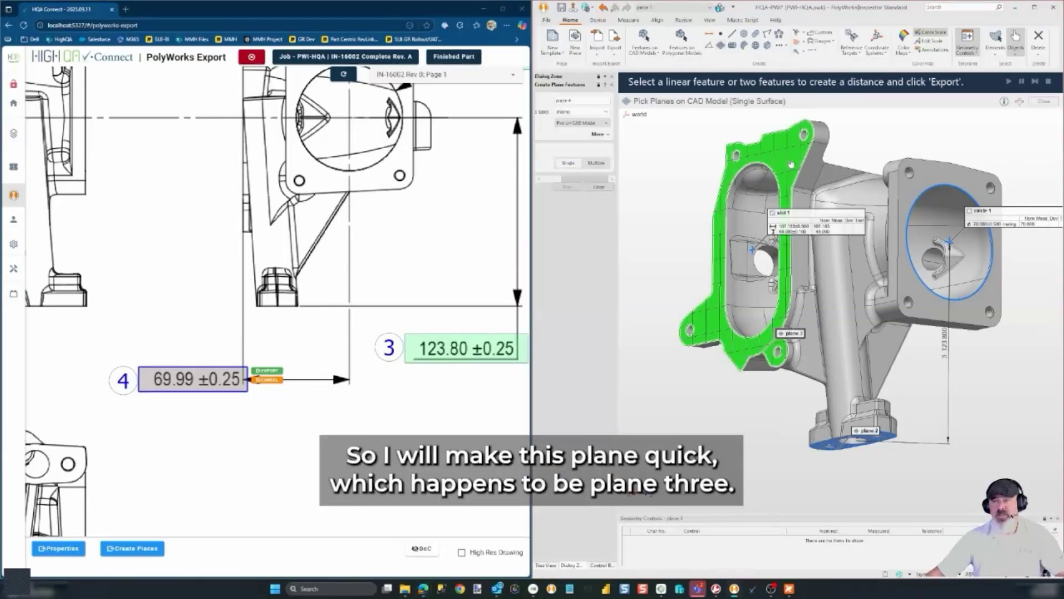
click(598, 187)
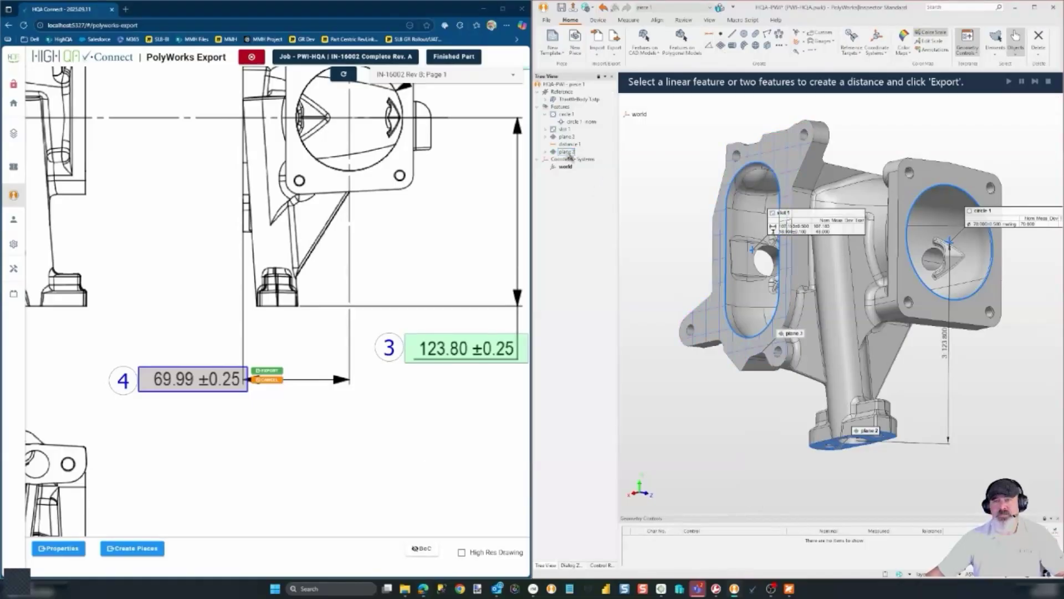
Export the circle 1 to plane 3 distance as dimension 4 (69.99 ±0.25)
ctrl+click(566, 114)
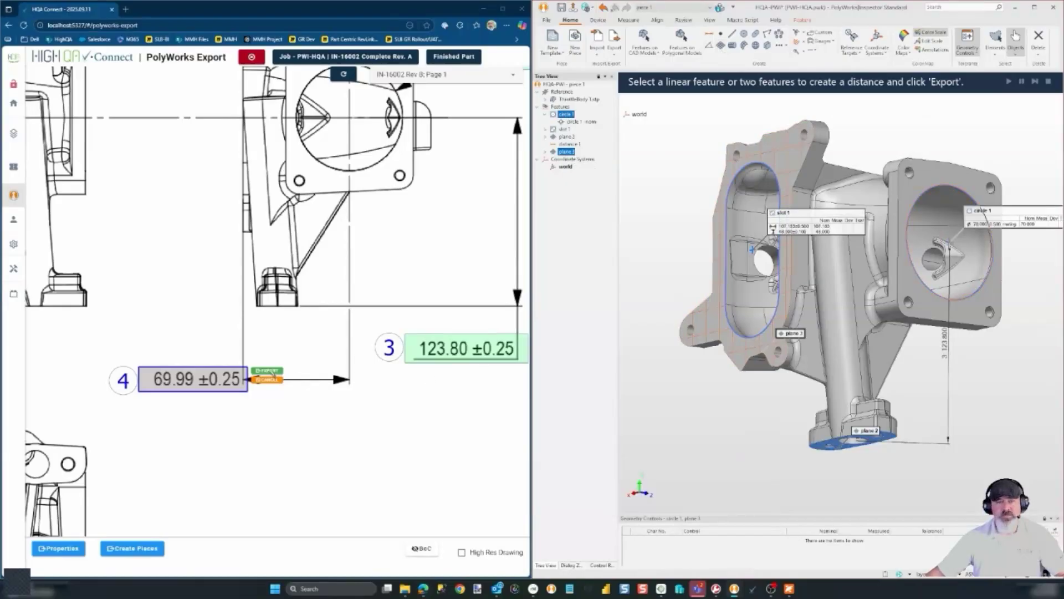
click(267, 371)
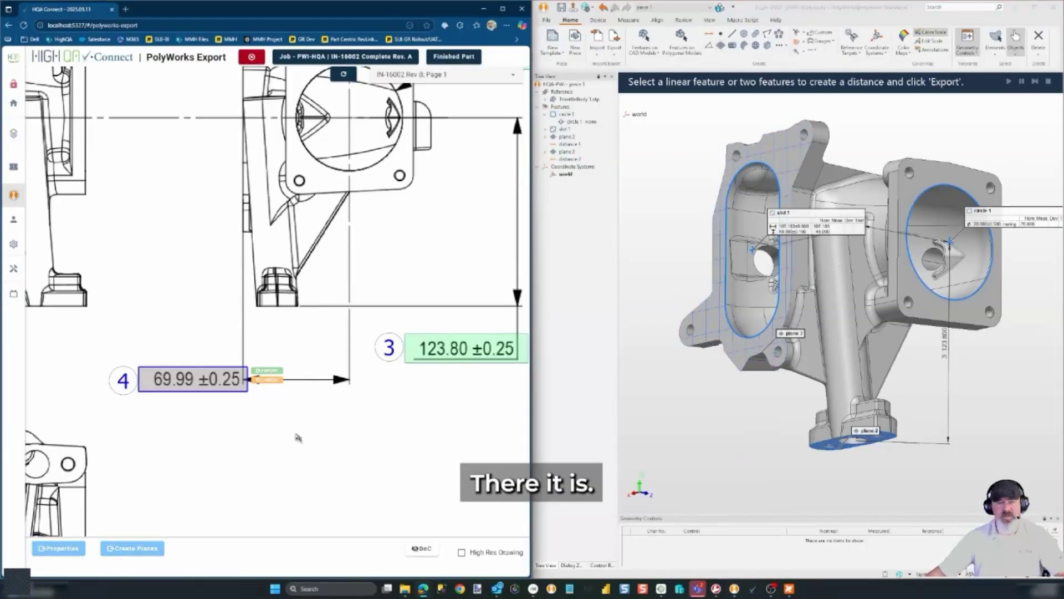
scroll(450, 435, down, 3)
drag(362, 481, 463, 354)
drag(331, 435, 514, 324)
scroll(296, 393, down, 3)
drag(369, 376, 303, 382)
scroll(186, 394, up, 1)
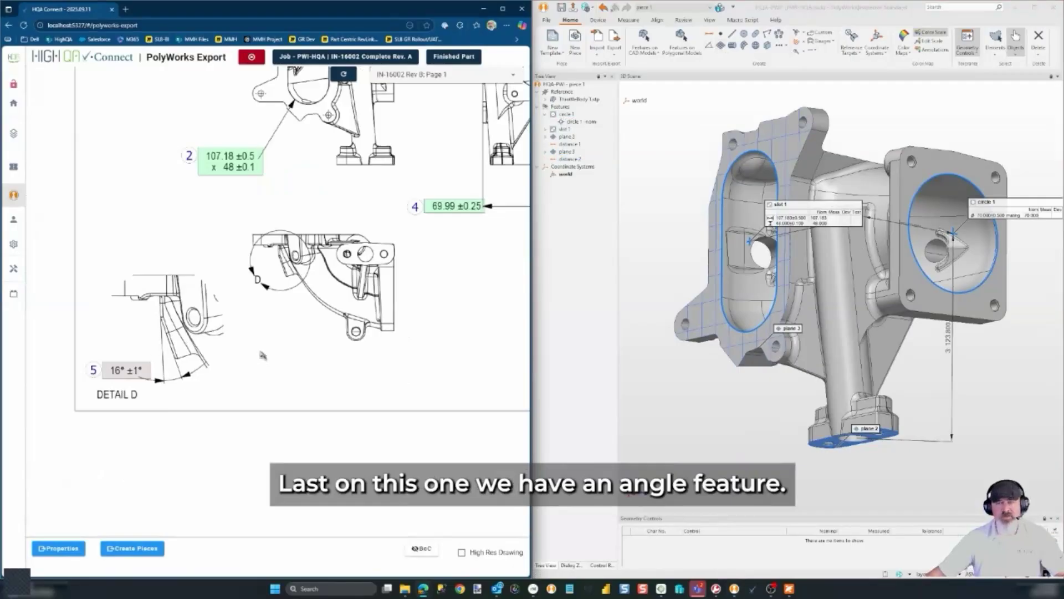
Create plane 4 on the flange face and plane 5 on the side boss face
drag(808, 256, 879, 251)
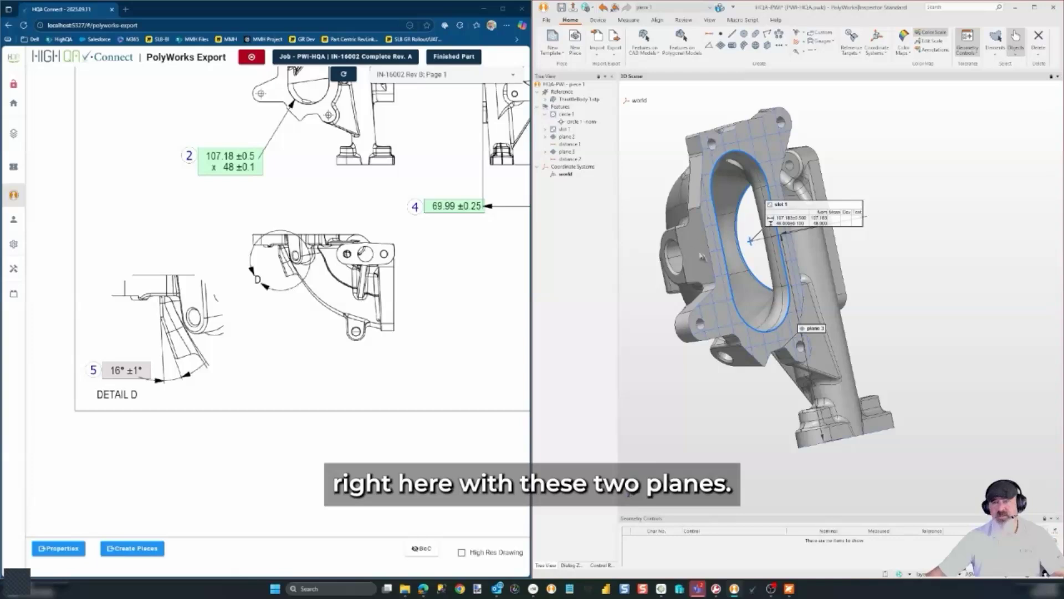
click(720, 45)
click(708, 216)
click(675, 243)
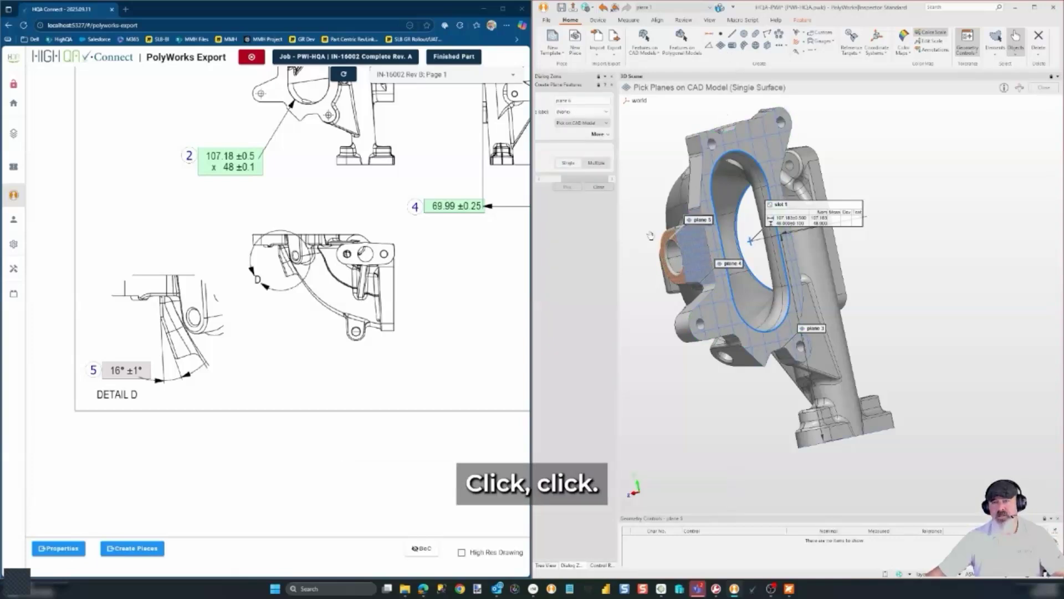
click(598, 187)
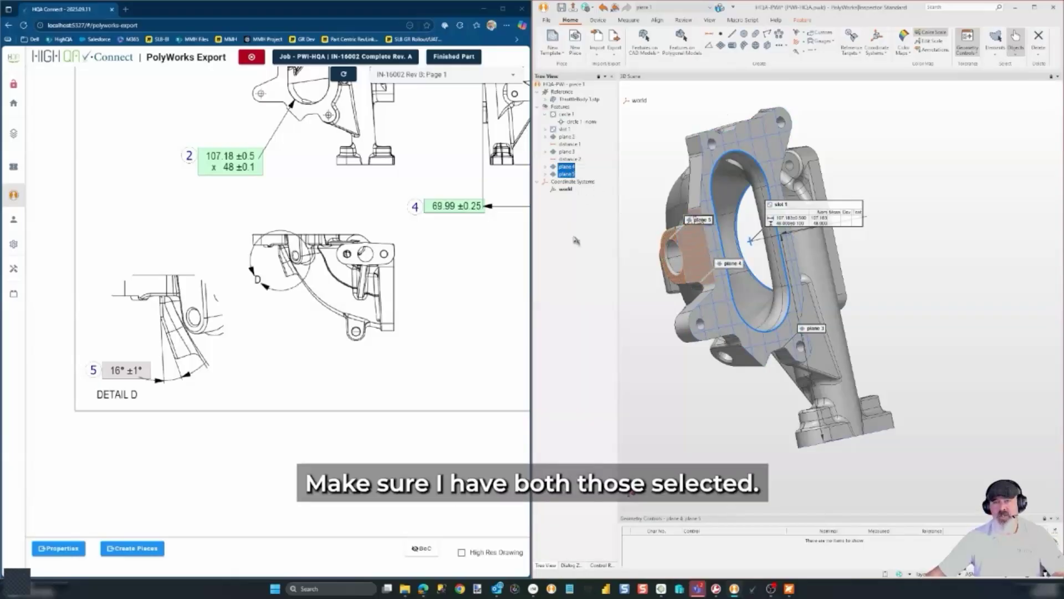
Export the 16° ±1° angle between planes 4 and 5 as dimension 5
click(127, 369)
click(216, 357)
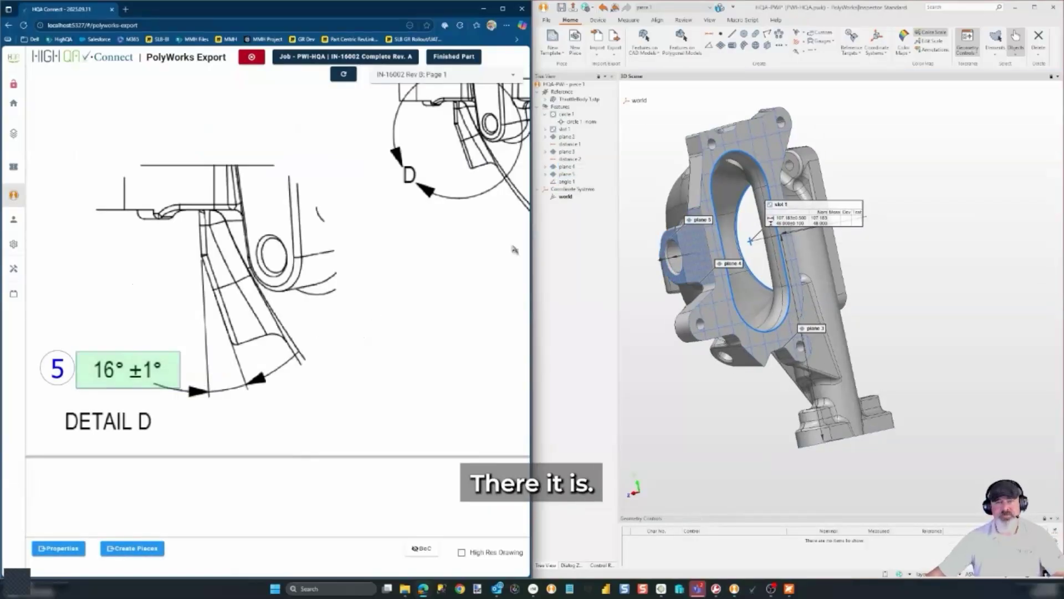
click(566, 181)
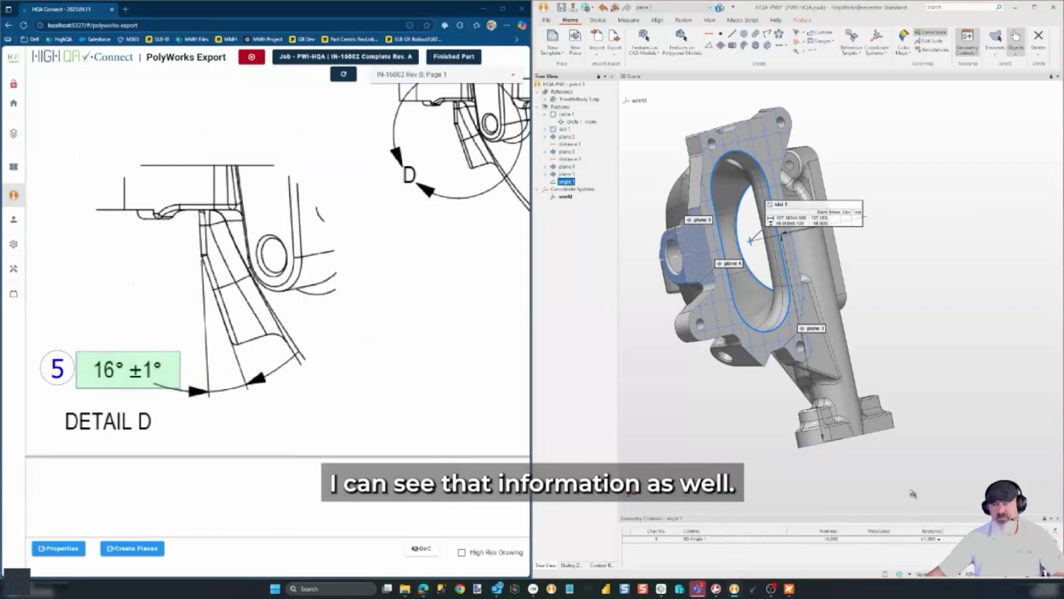
scroll(347, 351, down, 5)
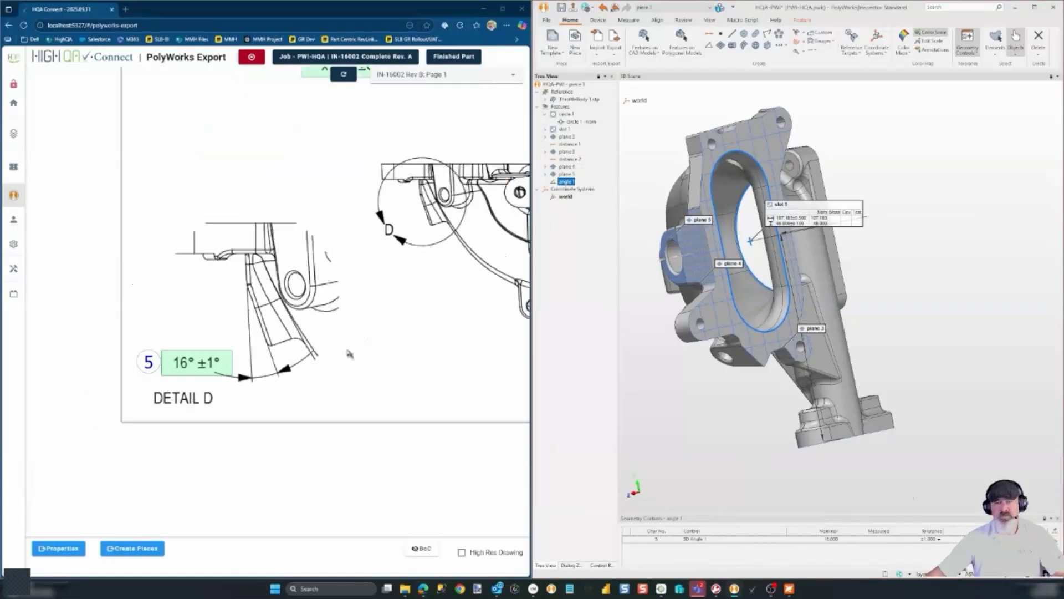
scroll(331, 385, down, 3)
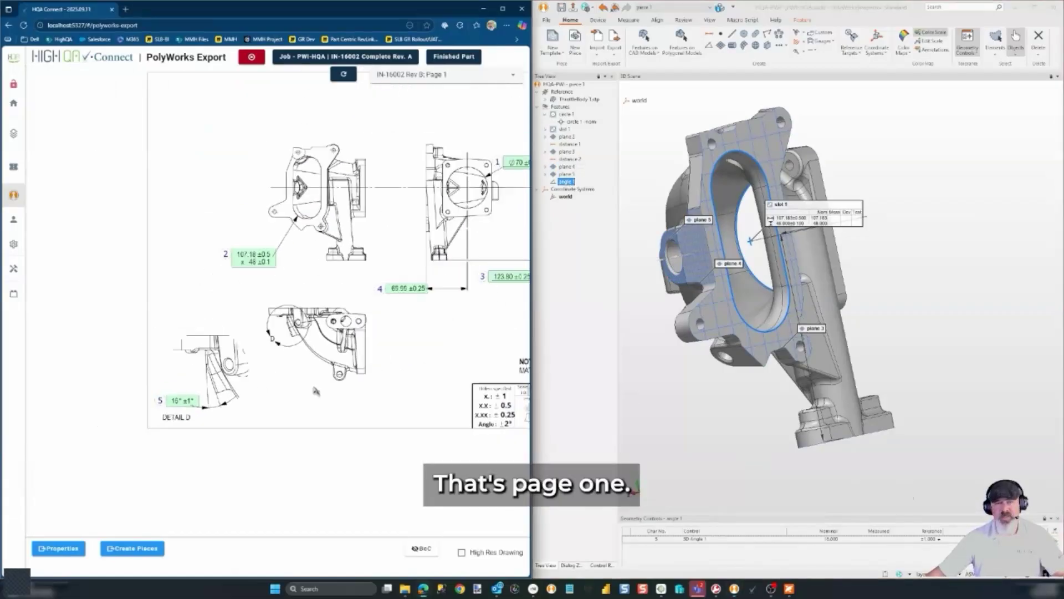
Switch the drawing to page 2 and start exporting the 4X Ø6.75 callout 6
click(428, 78)
click(433, 111)
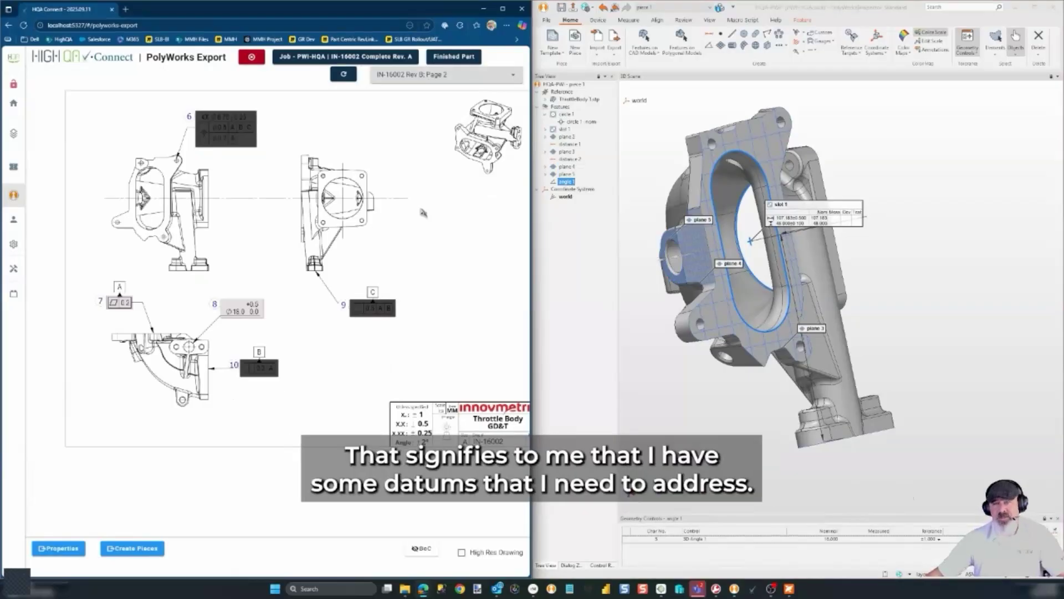
drag(839, 253, 774, 255)
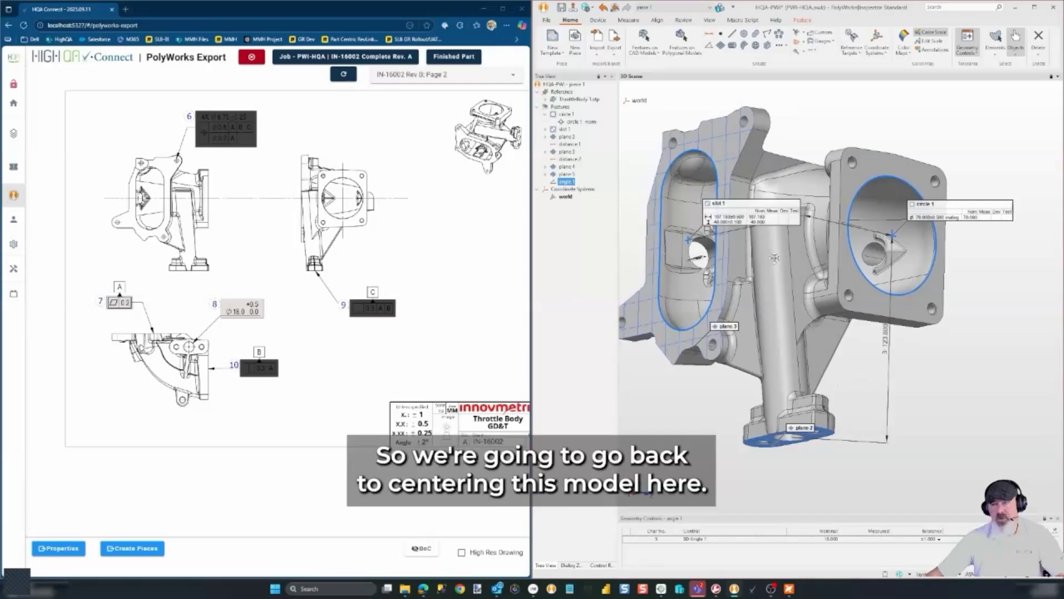
middle_drag(774, 258, 819, 253)
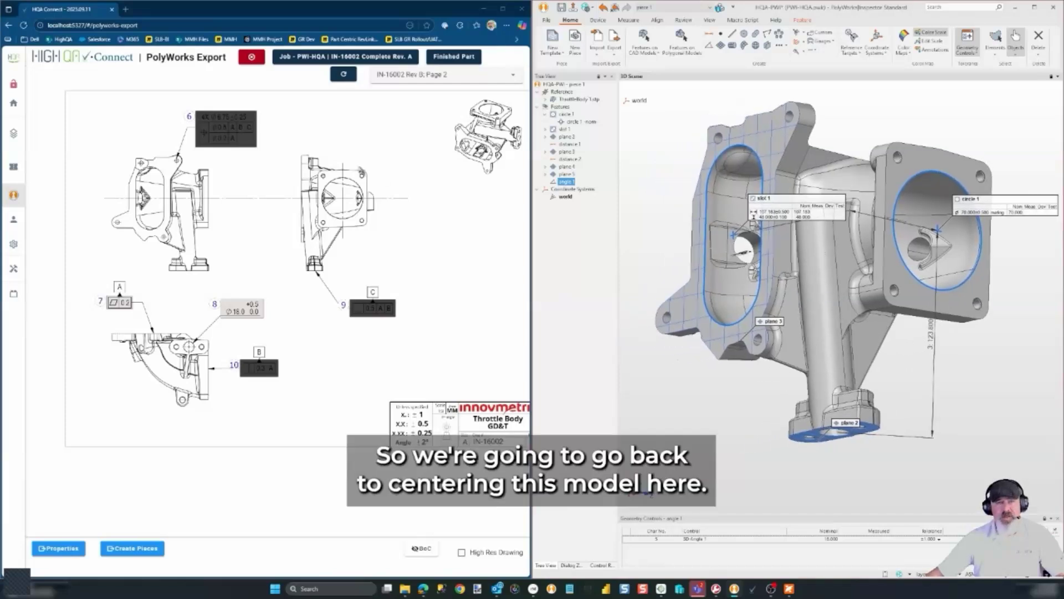
scroll(215, 127, up, 3)
click(220, 130)
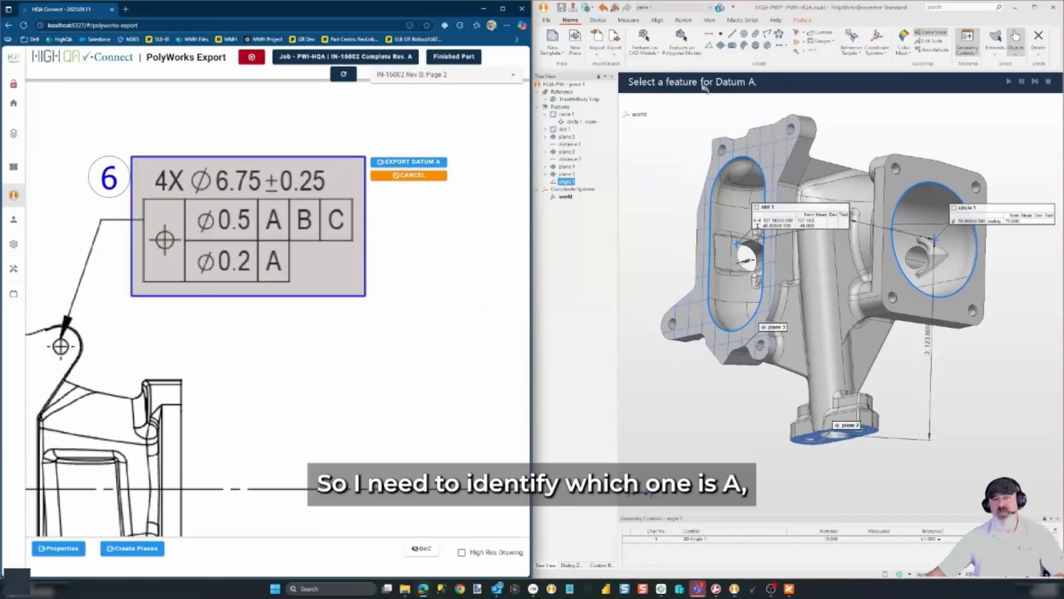
Assign plane 3 as datum A for callout 6
scroll(415, 419, down, 3)
scroll(397, 361, down, 3)
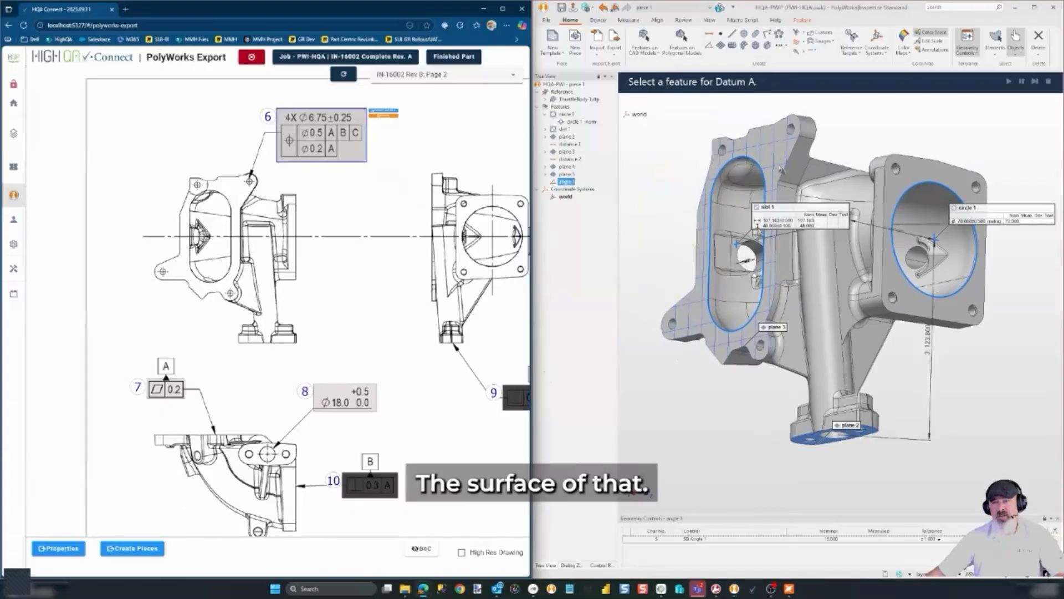
click(568, 152)
scroll(390, 118, up, 5)
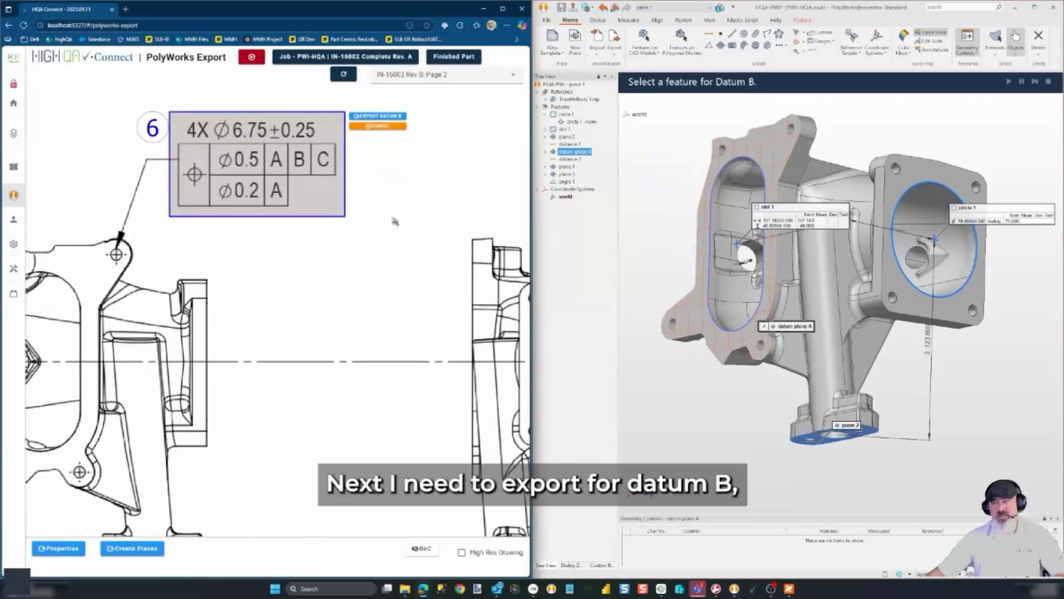
scroll(394, 220, down, 5)
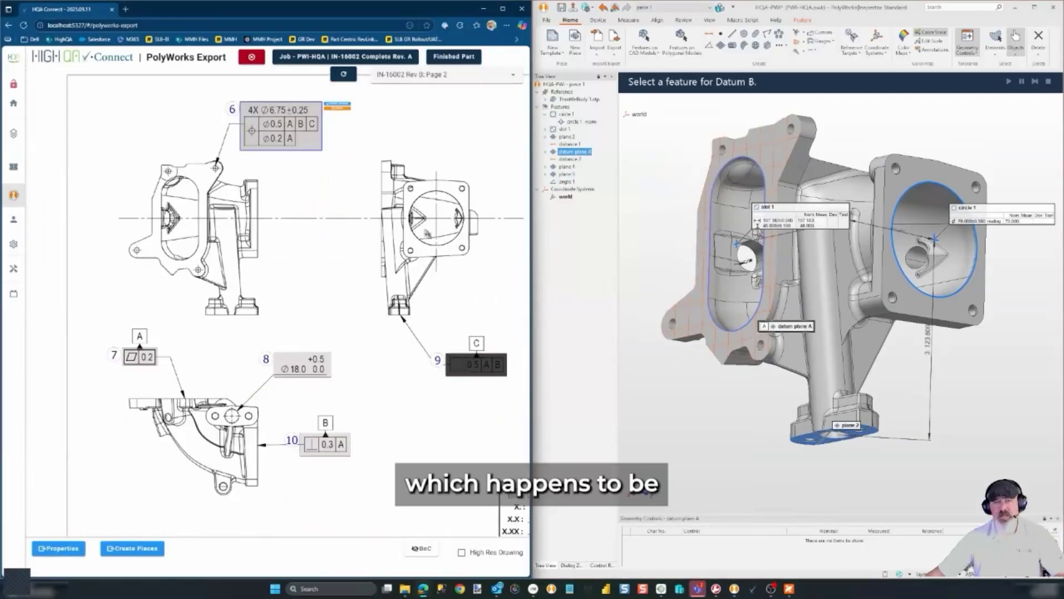
scroll(333, 103, up, 5)
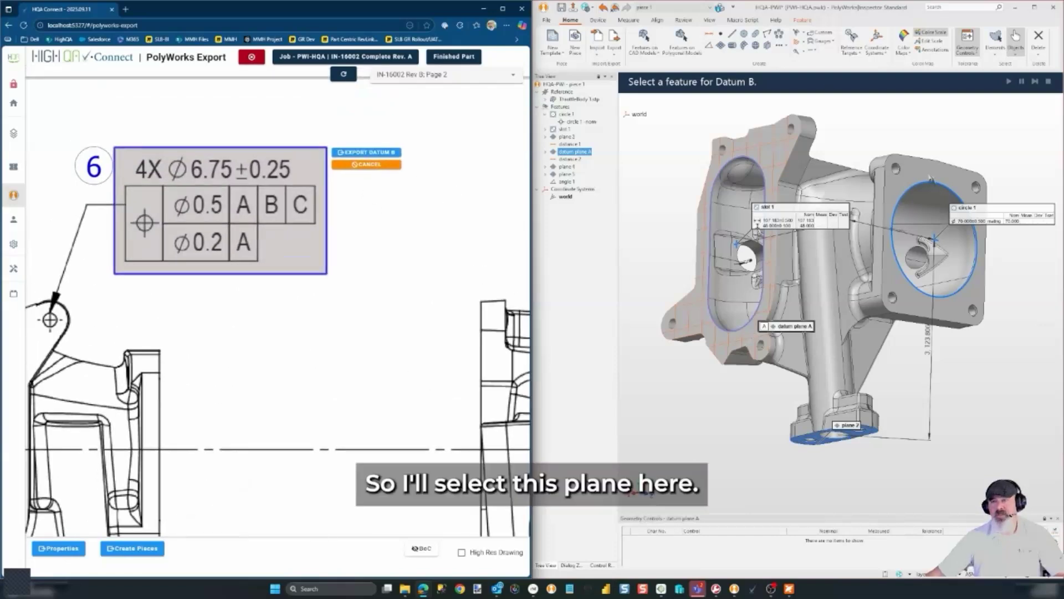
Check planes 4, 5 and 2 as candidates for datum B
click(977, 296)
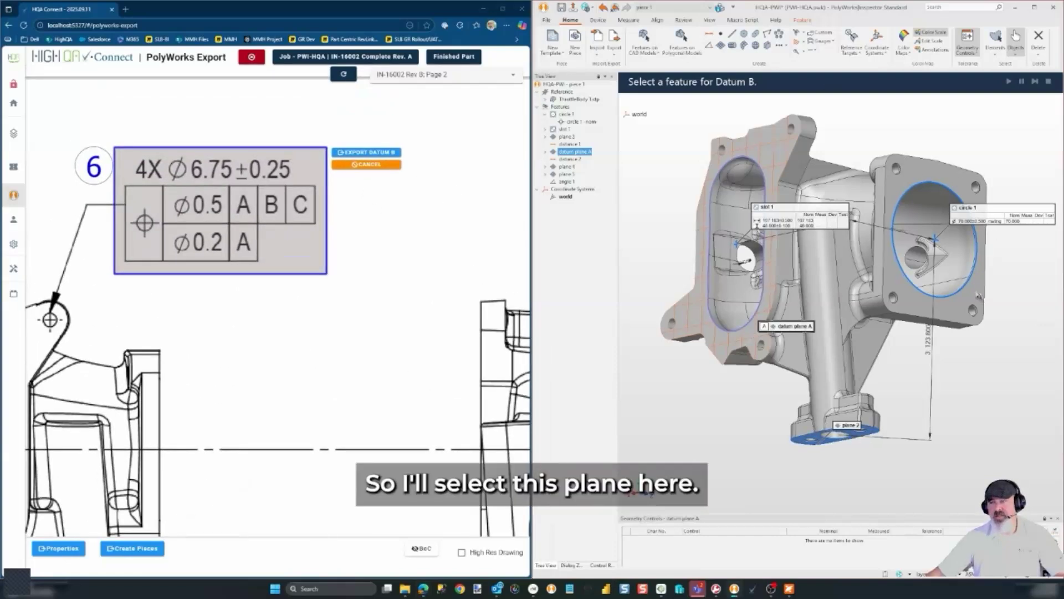
click(566, 167)
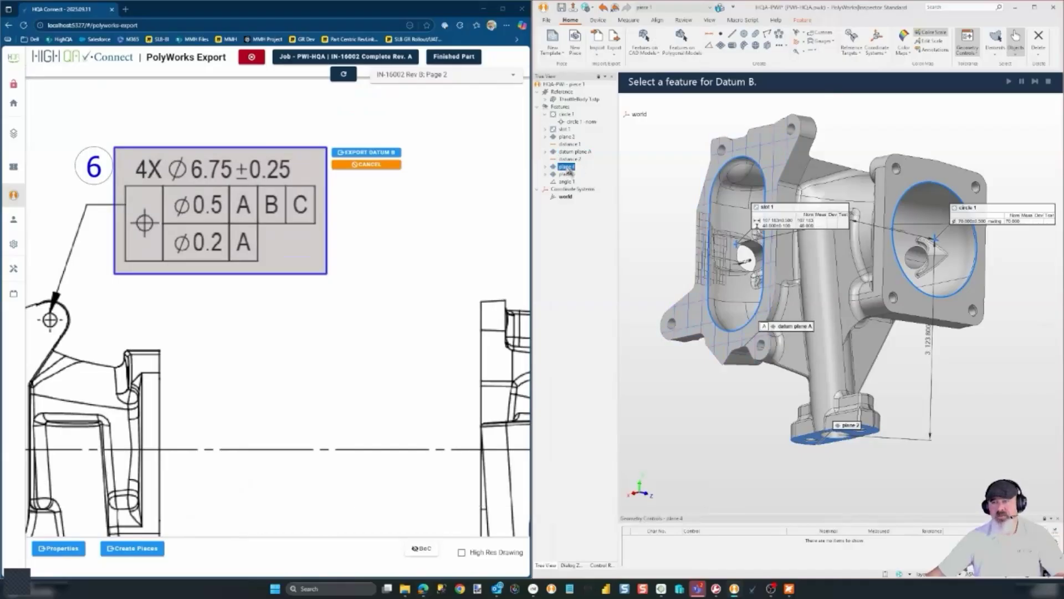
click(568, 174)
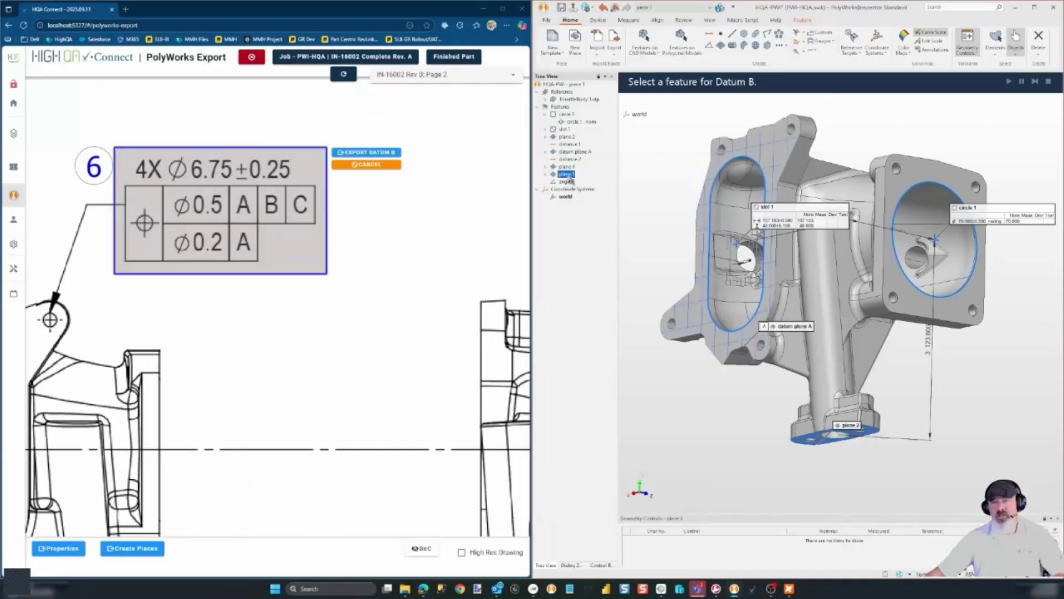
click(568, 137)
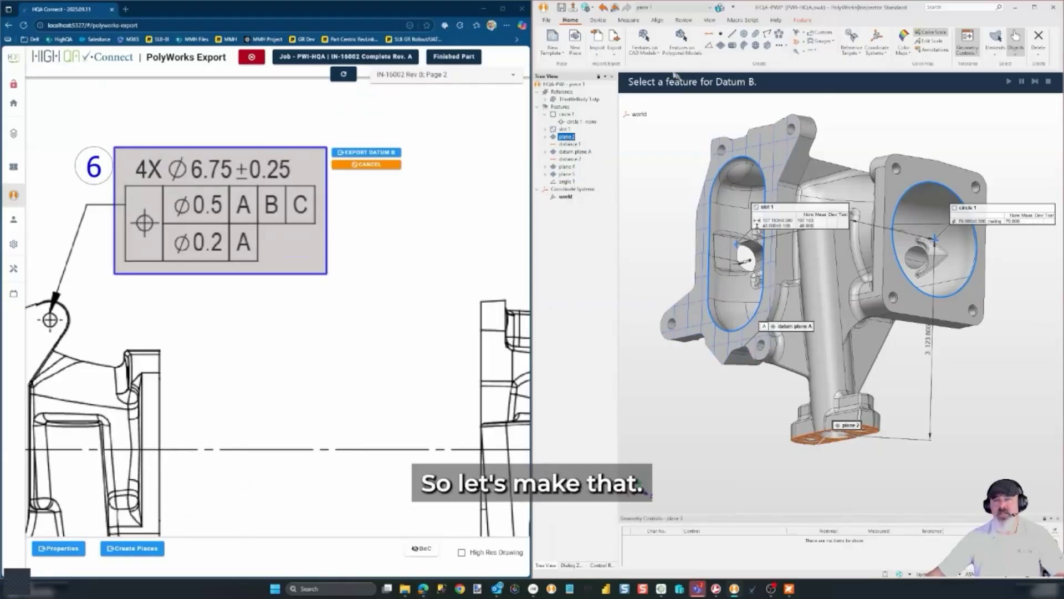
Export a new plane as datum B and bottom plane 2 as datum C for callout 6
click(720, 46)
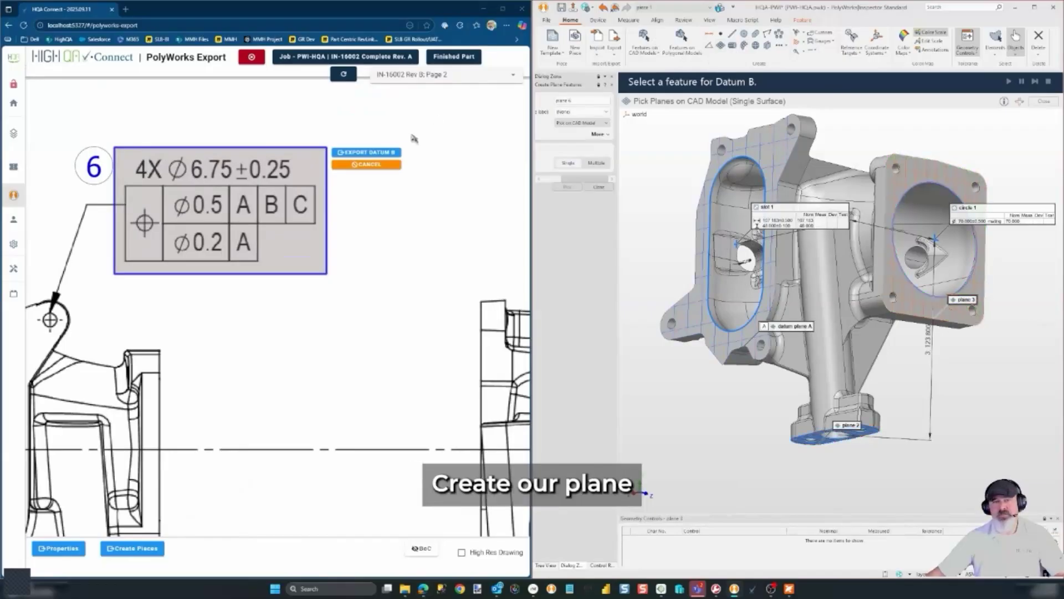
click(387, 154)
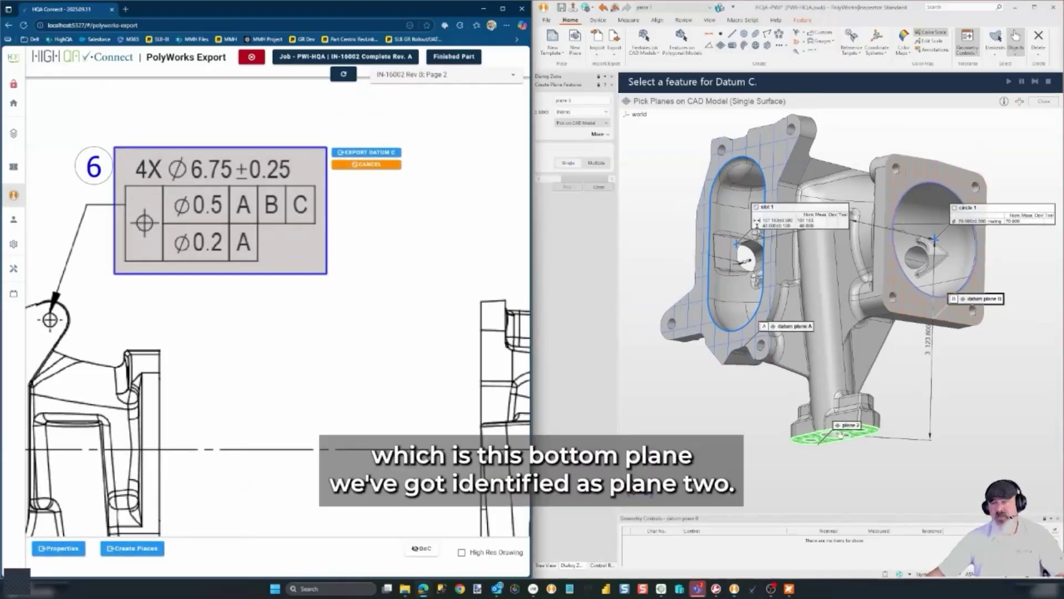
click(818, 447)
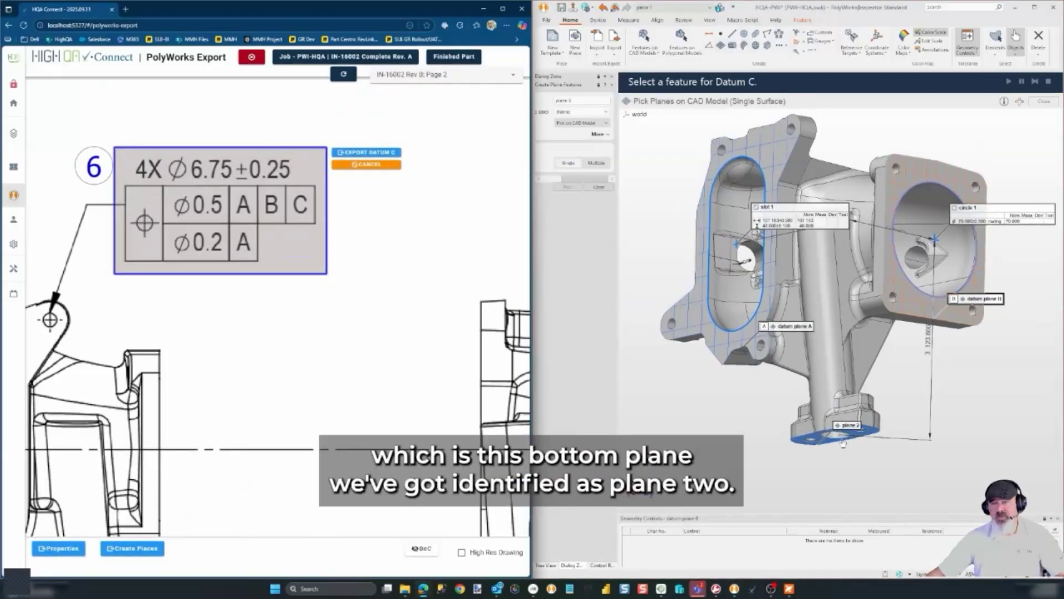
click(599, 187)
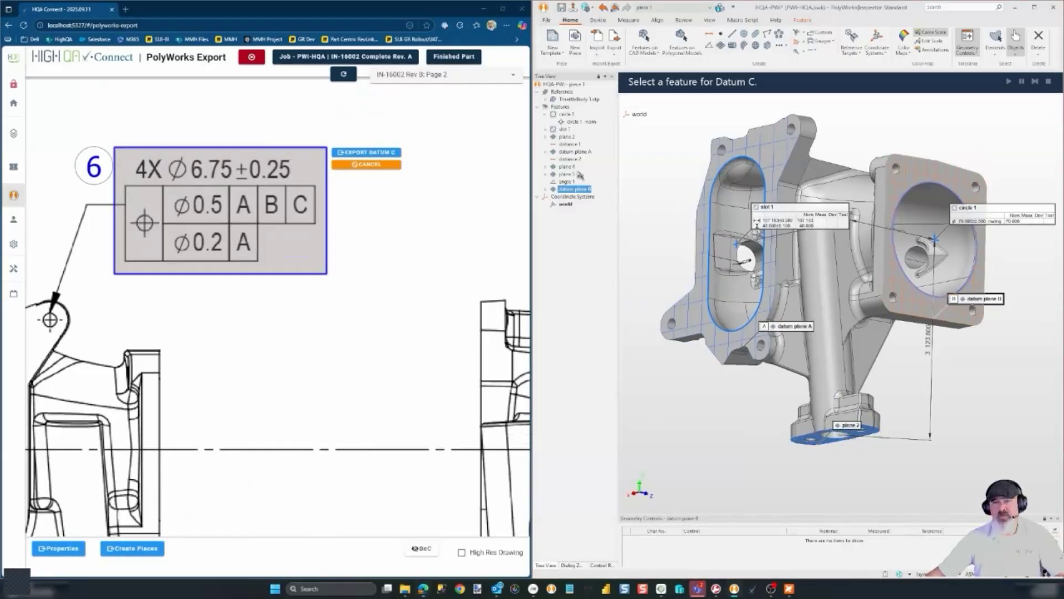
click(566, 137)
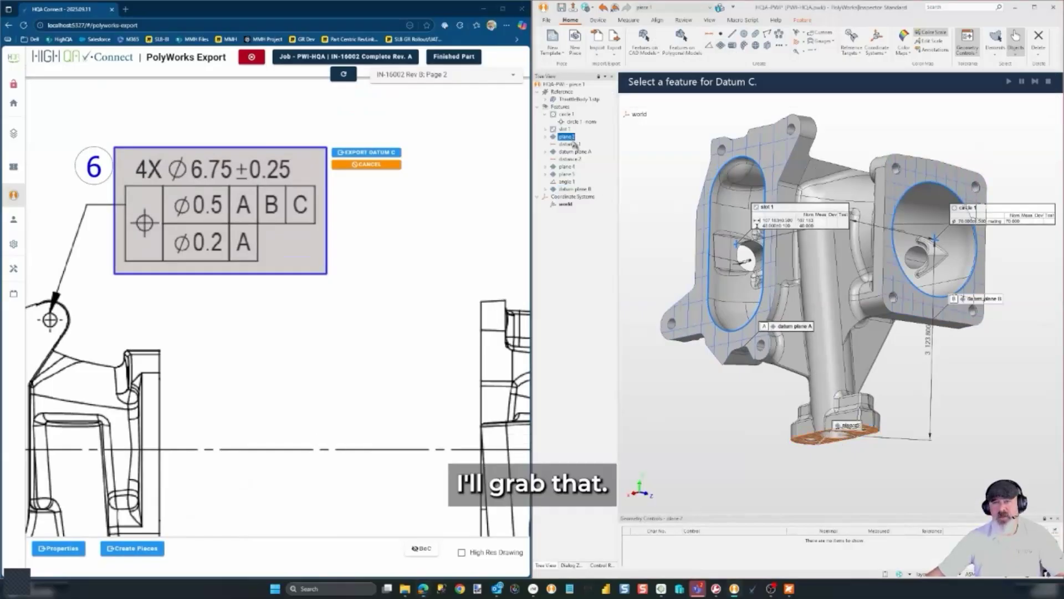
click(396, 153)
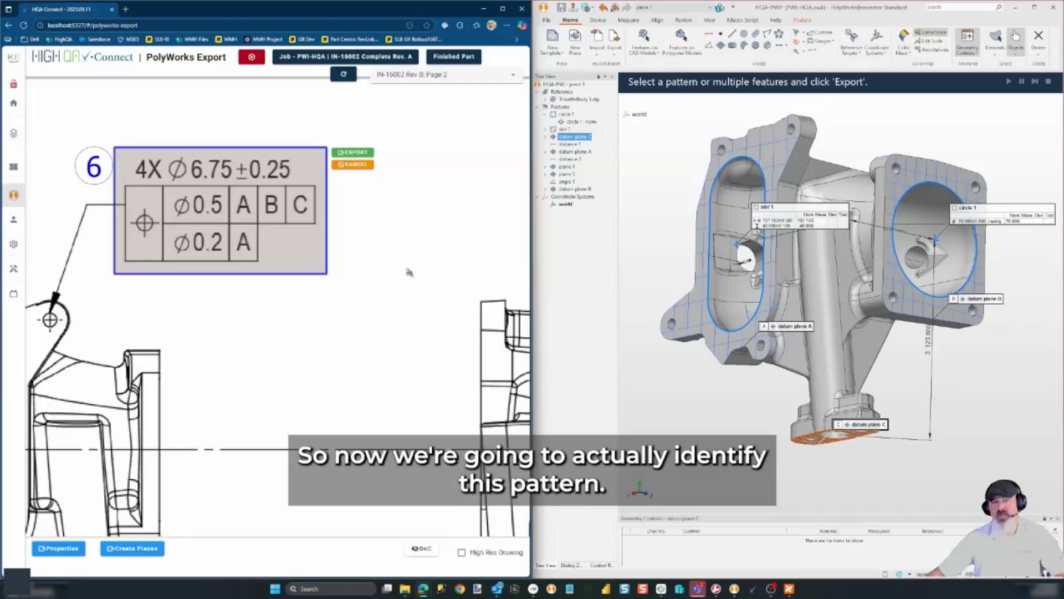
Create circles 7–10 on the four bolt holes of callout 6
scroll(409, 272, down, 5)
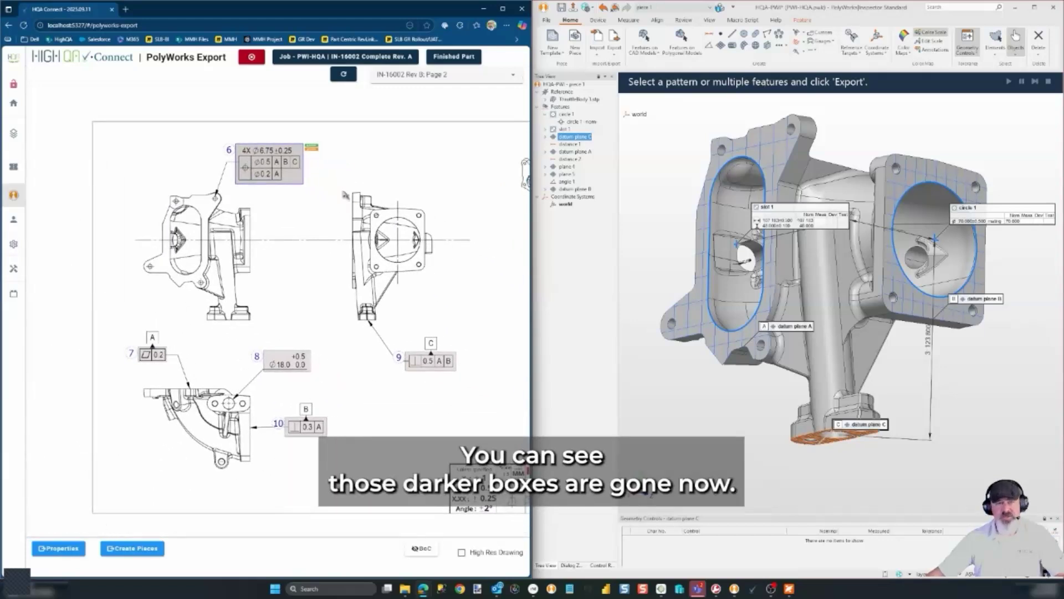
scroll(256, 158, up, 1)
scroll(256, 159, up, 4)
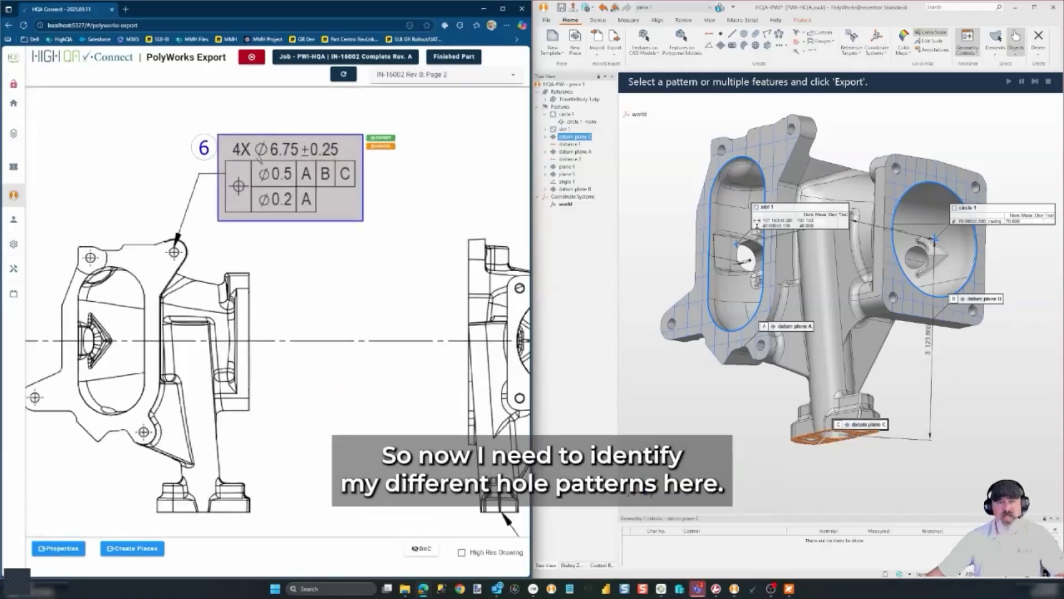
drag(259, 278, 340, 255)
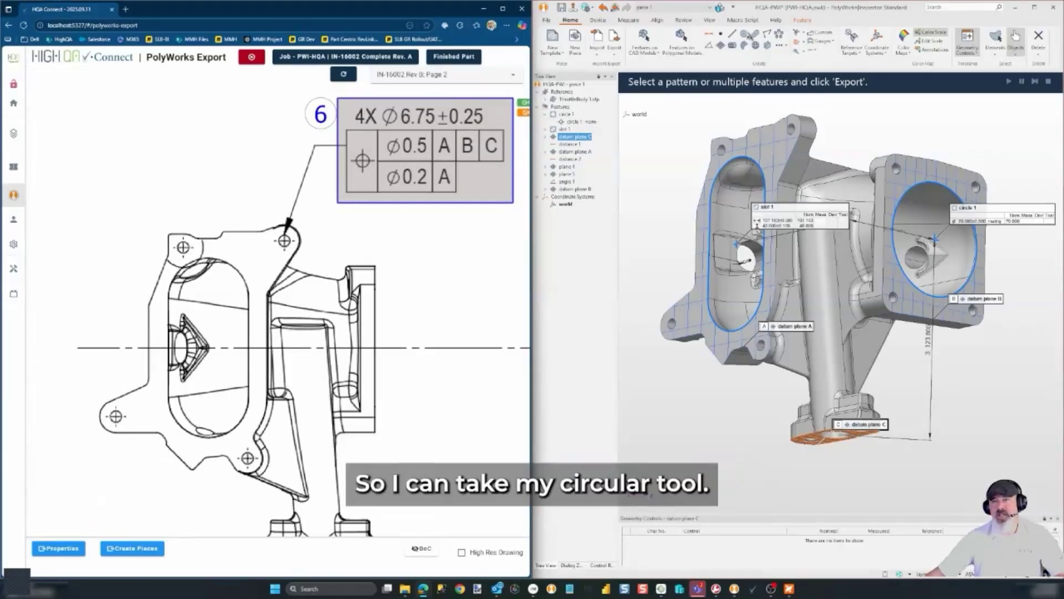
click(744, 33)
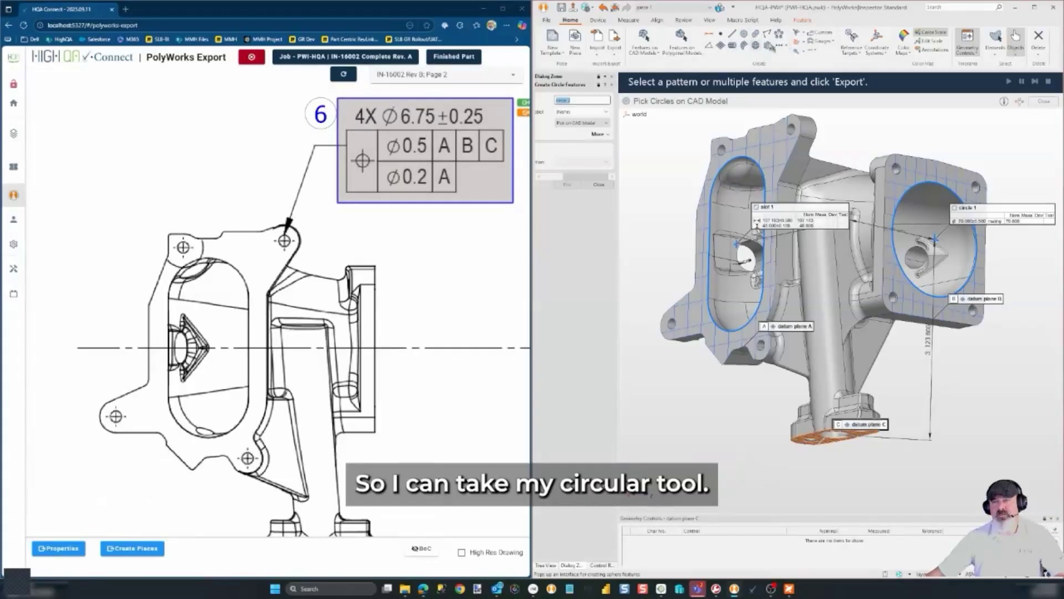
click(796, 135)
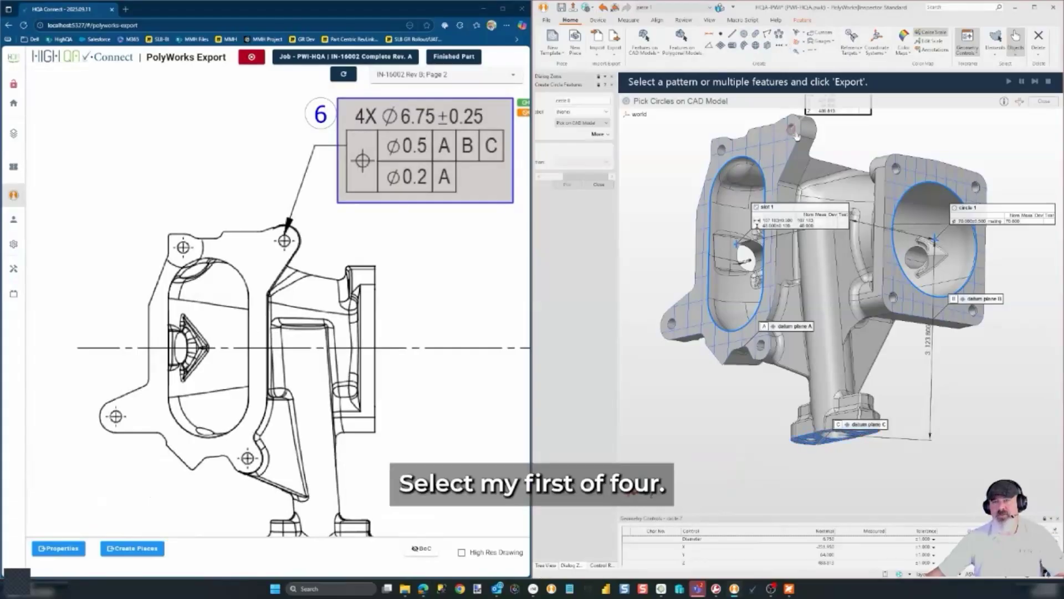
click(761, 345)
click(672, 323)
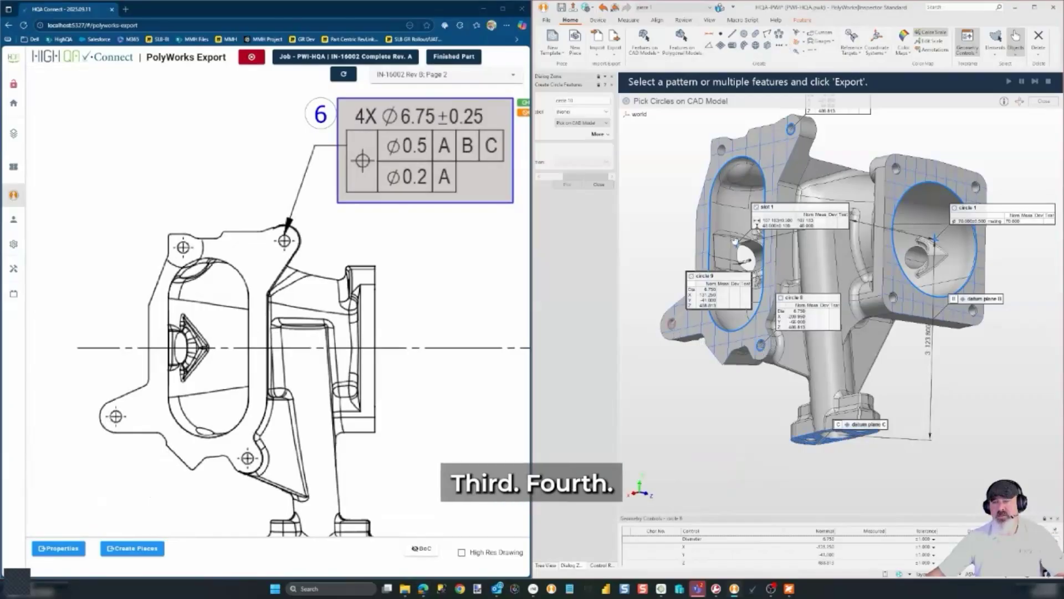
click(722, 150)
click(599, 184)
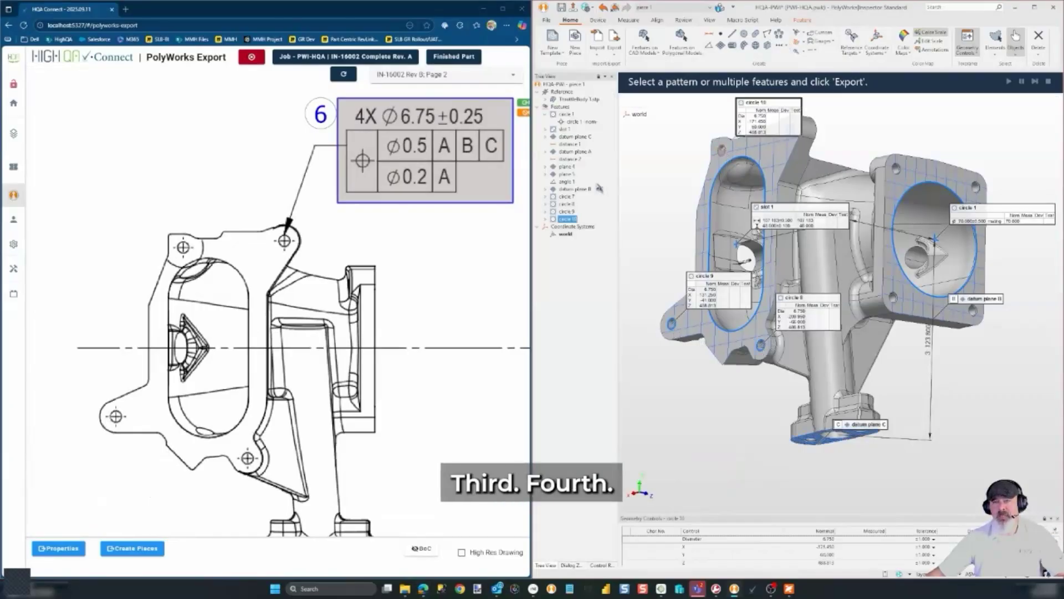
Select circles 7–10 together in the Tree View
ctrl+click(567, 212)
ctrl+click(566, 204)
ctrl+click(567, 196)
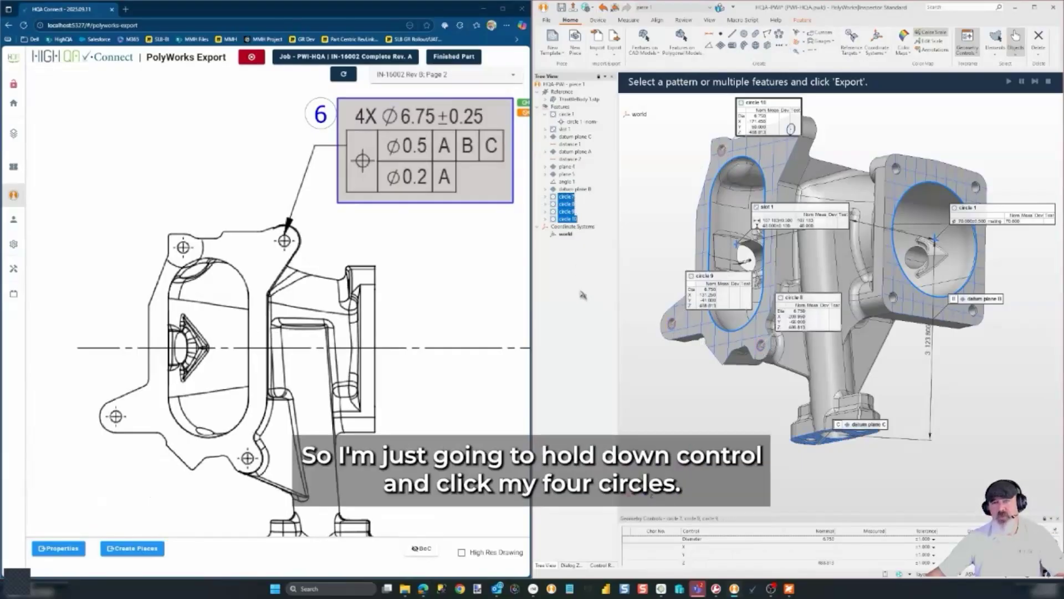
drag(502, 274, 454, 275)
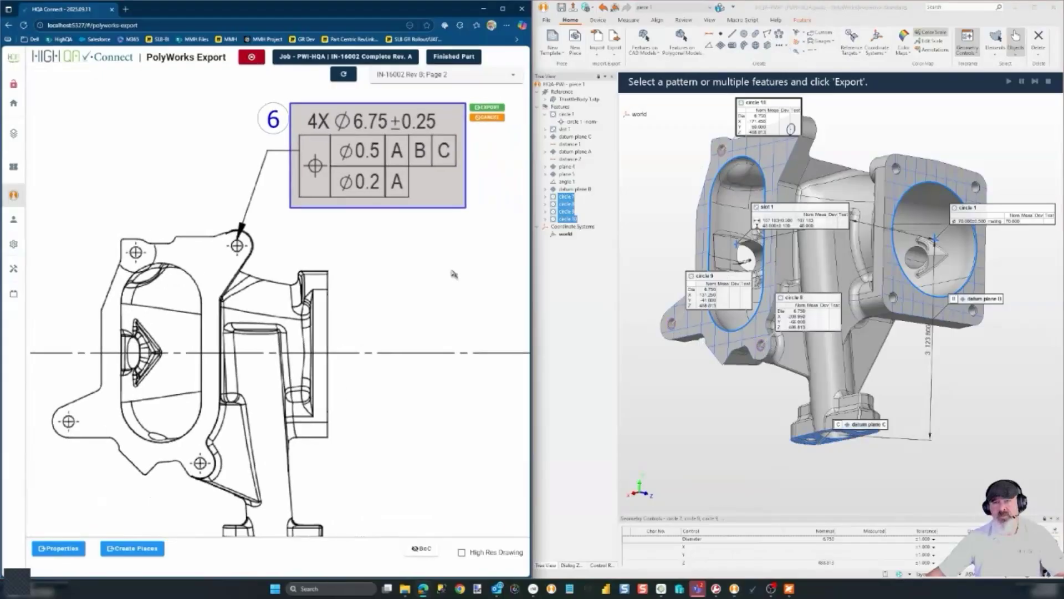
Export circles 7–10 as pattern 2 with callout 6's 4X Ø6.75 position controls and review each circle
click(487, 108)
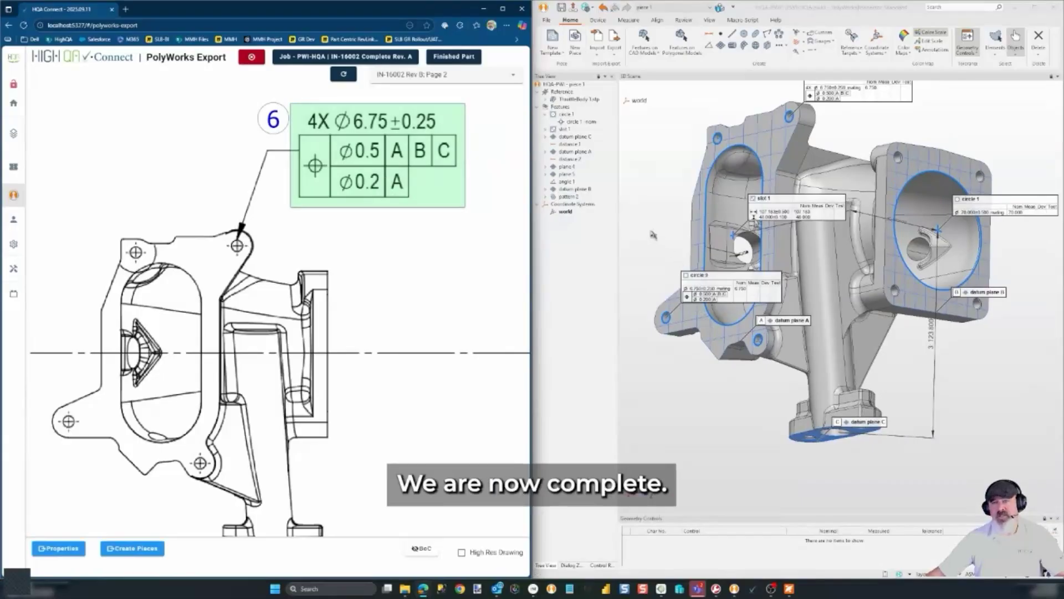
double_click(568, 196)
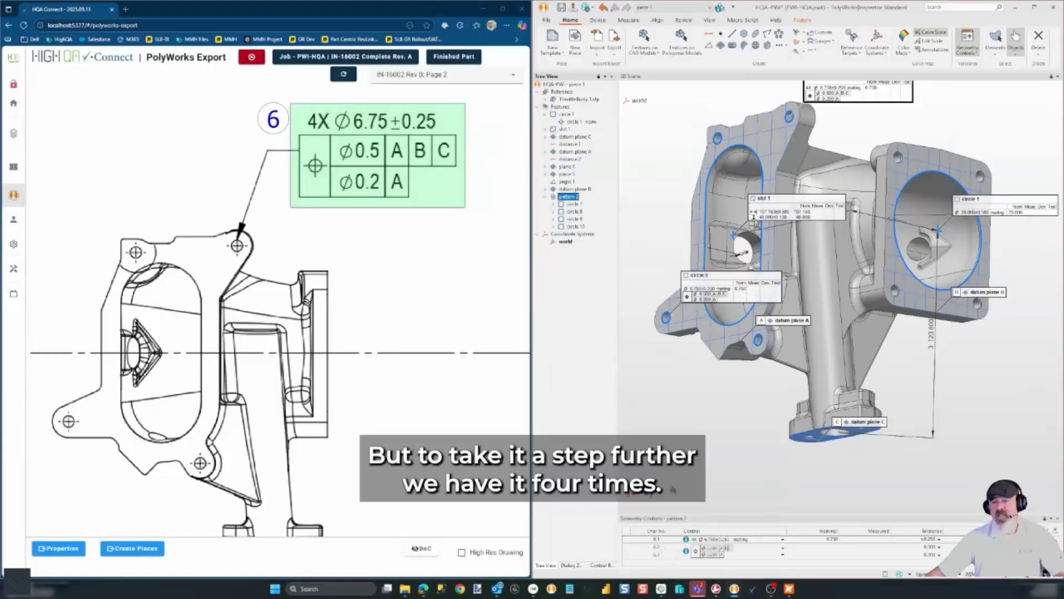
click(572, 204)
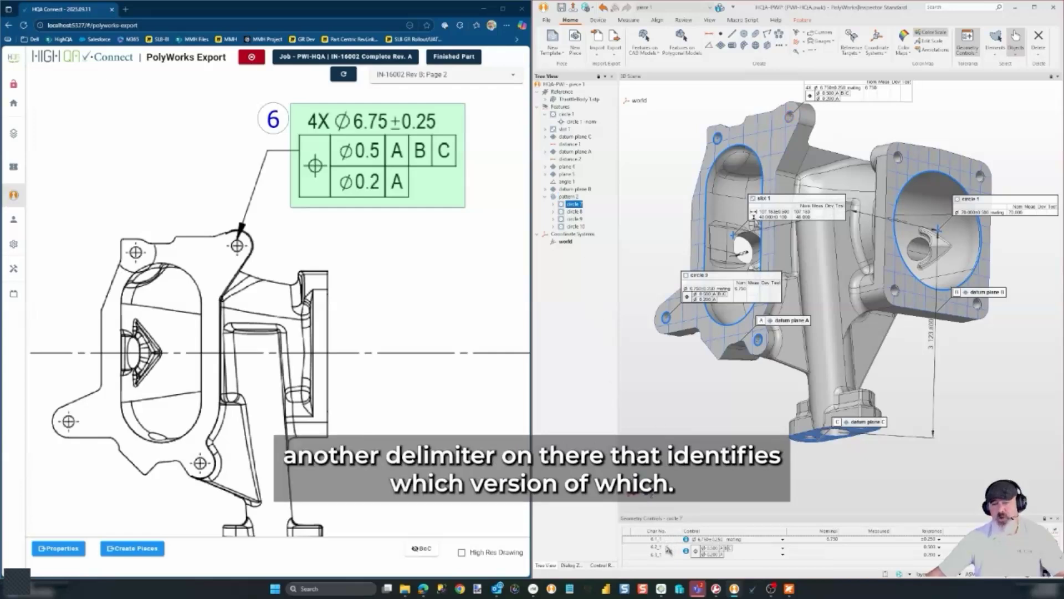
click(574, 212)
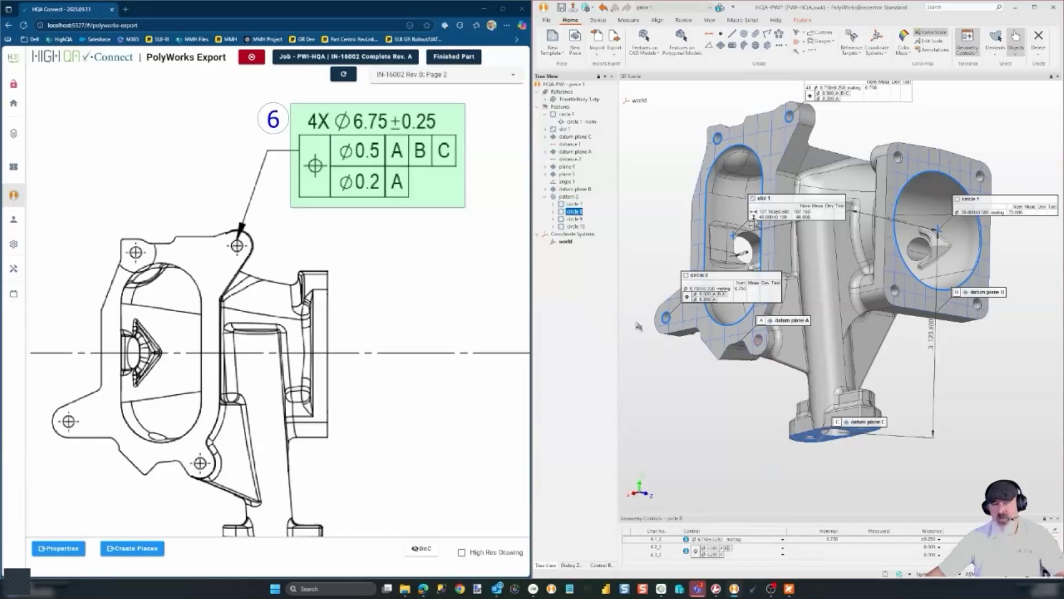
click(575, 219)
click(577, 227)
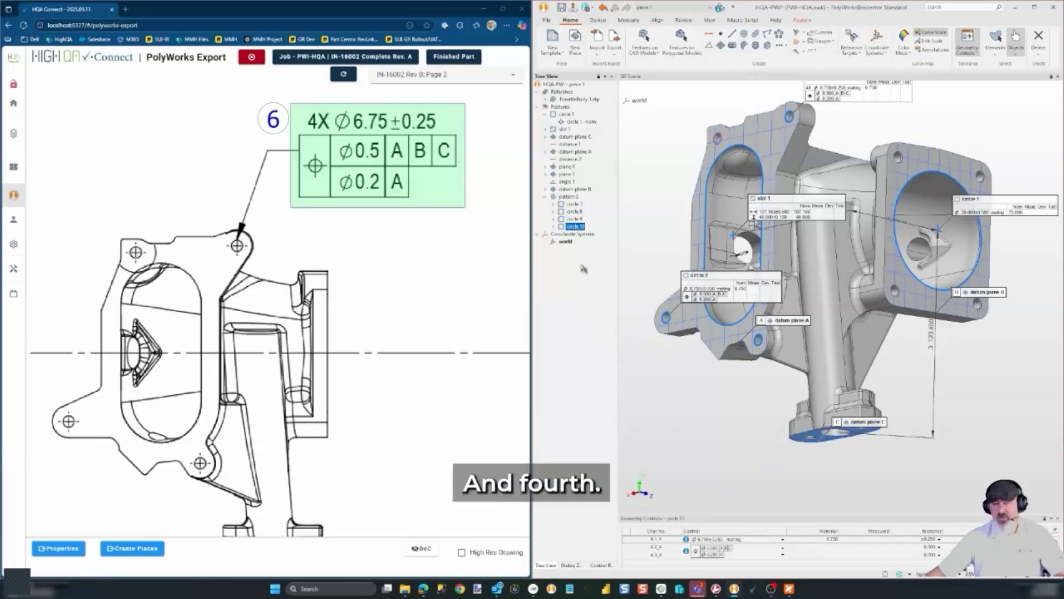
scroll(436, 300, down, 4)
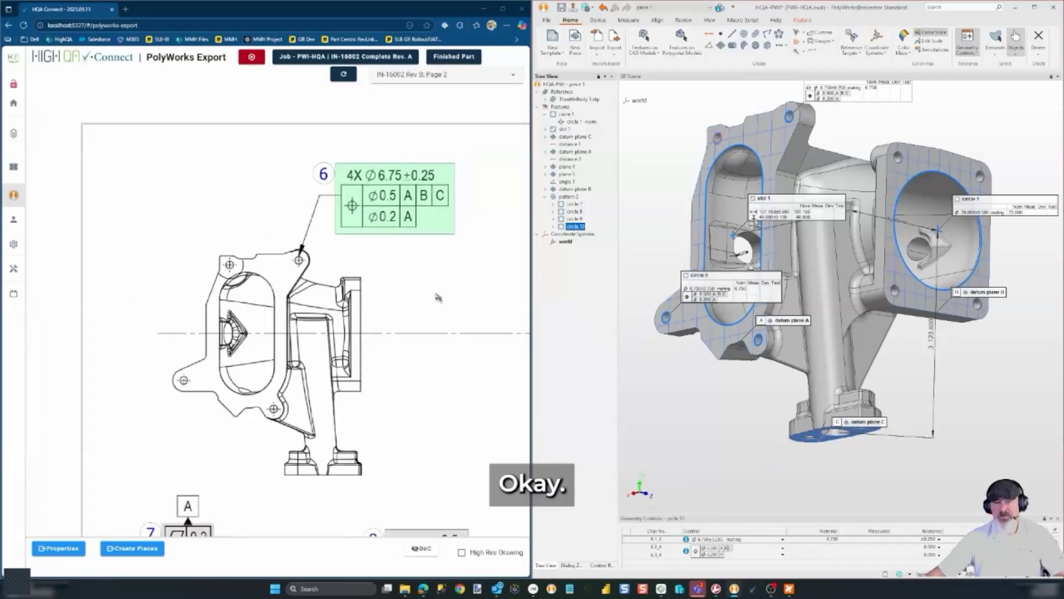
Export callout 7's 0.2 flatness control to datum plane A
scroll(445, 386, down, 2)
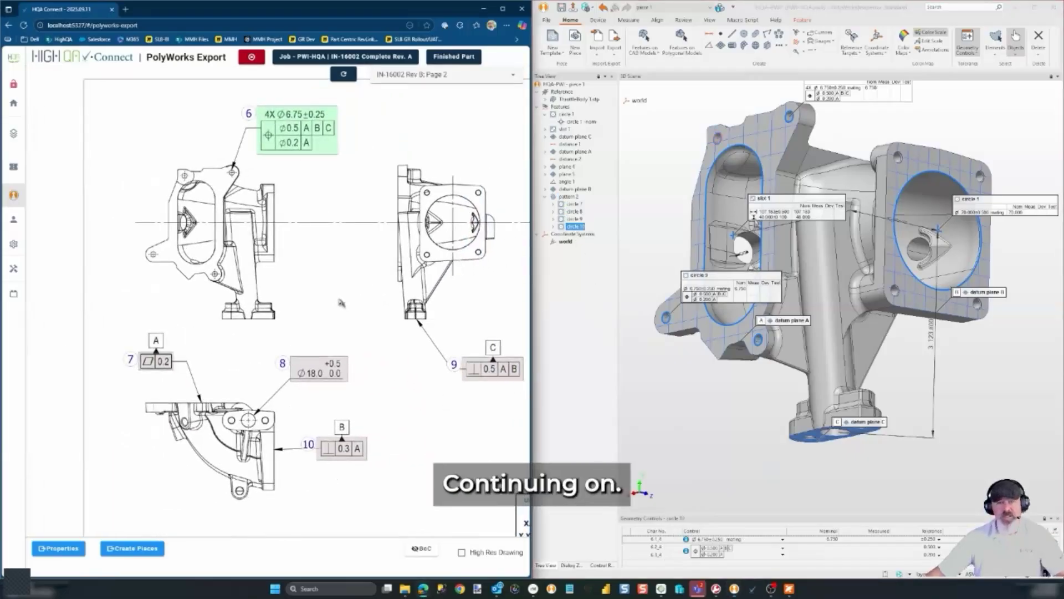
scroll(126, 386, up, 4)
scroll(145, 378, up, 2)
click(196, 349)
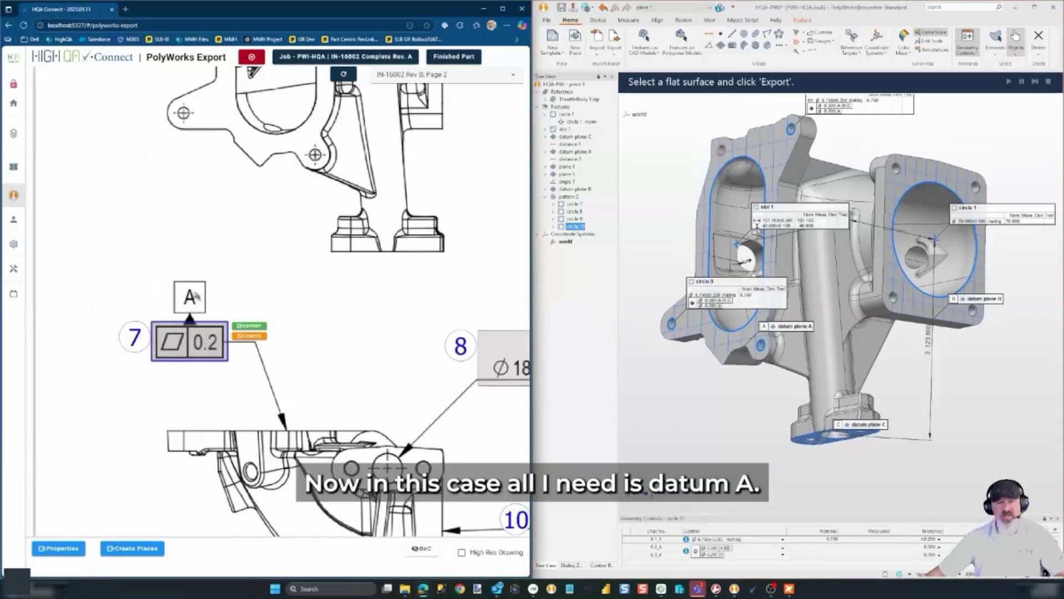
click(576, 152)
click(256, 326)
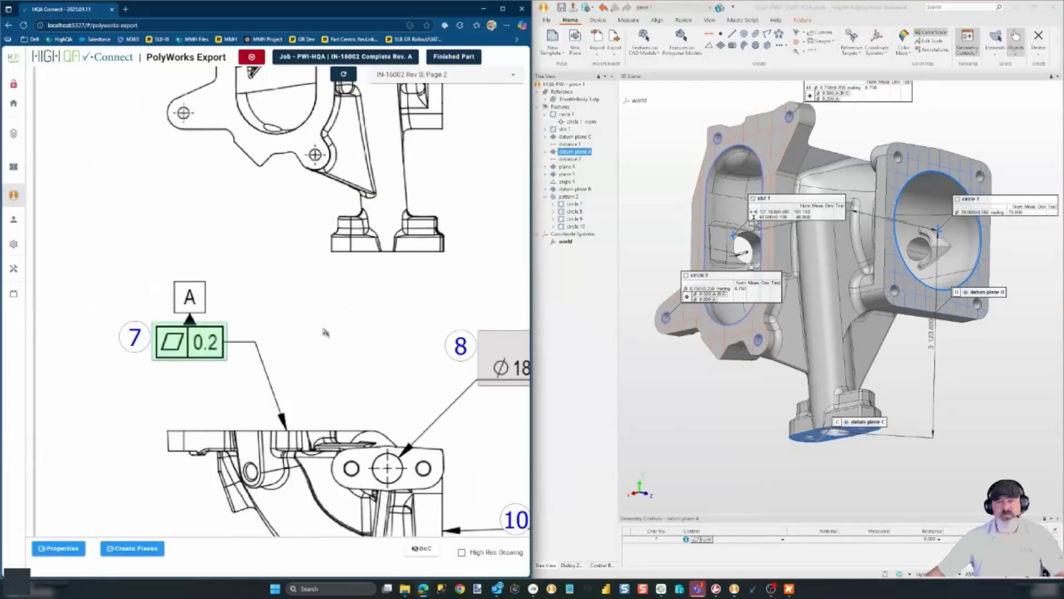
Select callout 8's Ø18.0 hole diameter for export next
scroll(325, 332, down, 2)
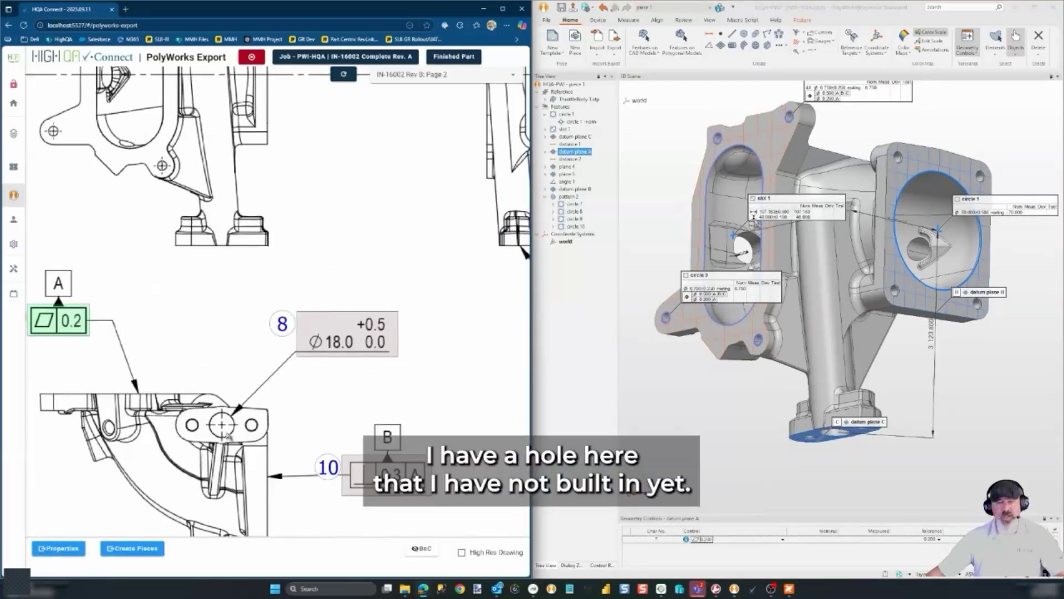
click(349, 348)
scroll(353, 351, up, 2)
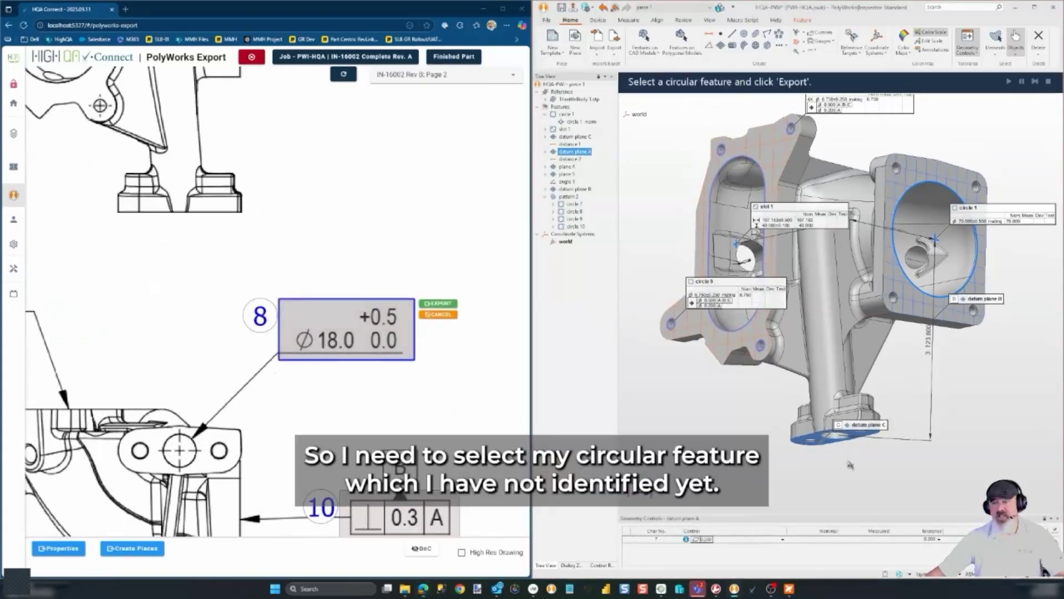
Create circle 11 on the underside hole and export it to callout 8, overriding the nominal to 18.0
drag(853, 466, 844, 388)
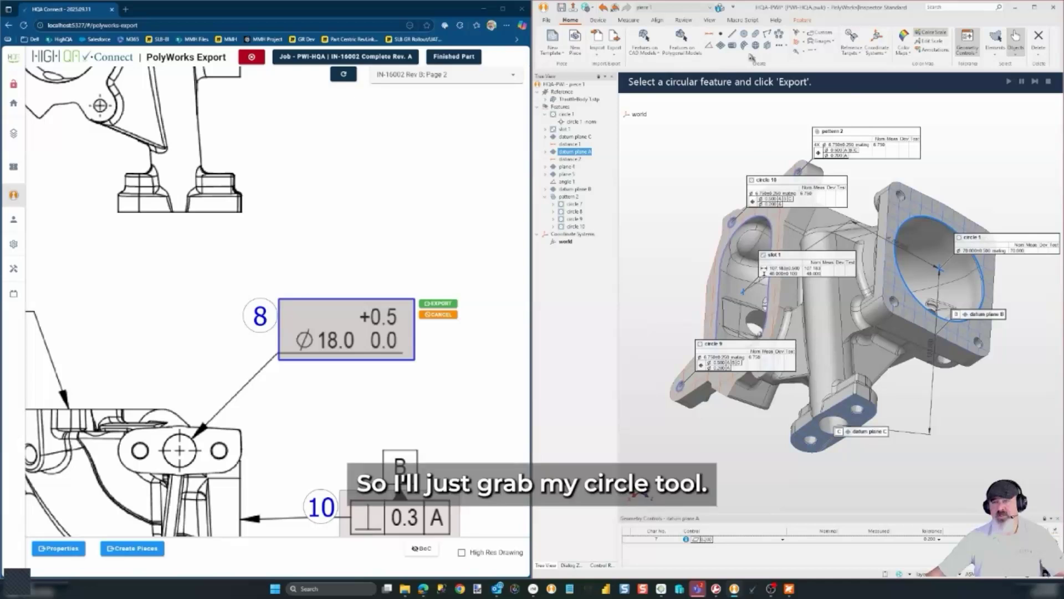
click(744, 34)
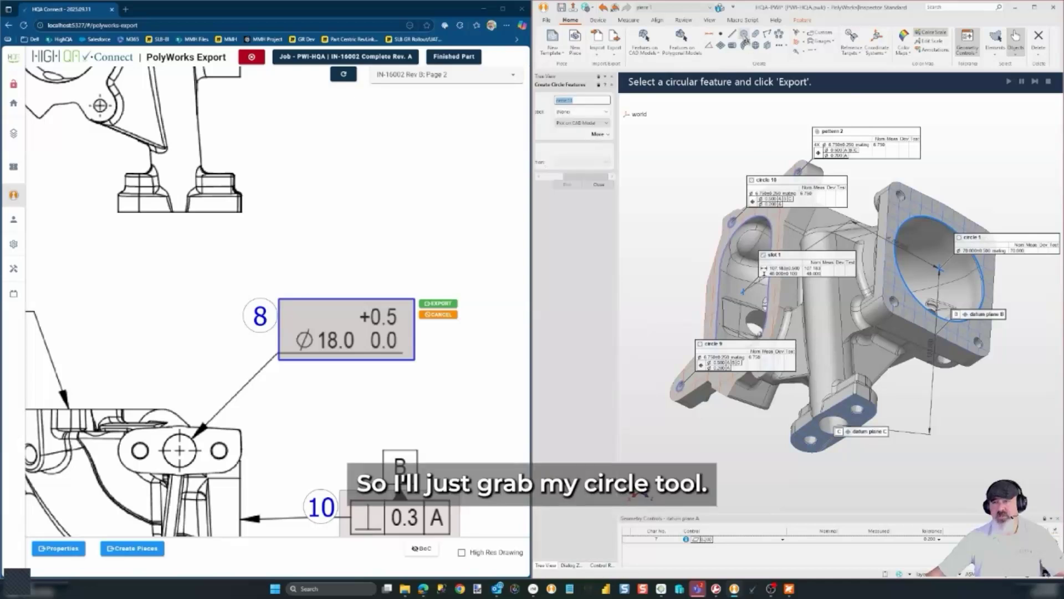
click(841, 416)
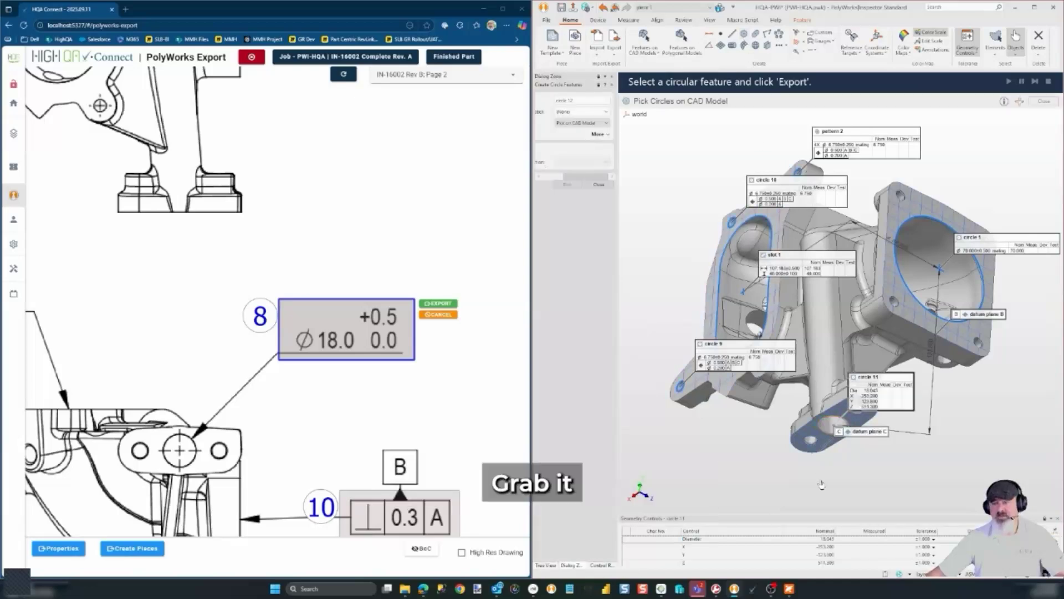
click(436, 303)
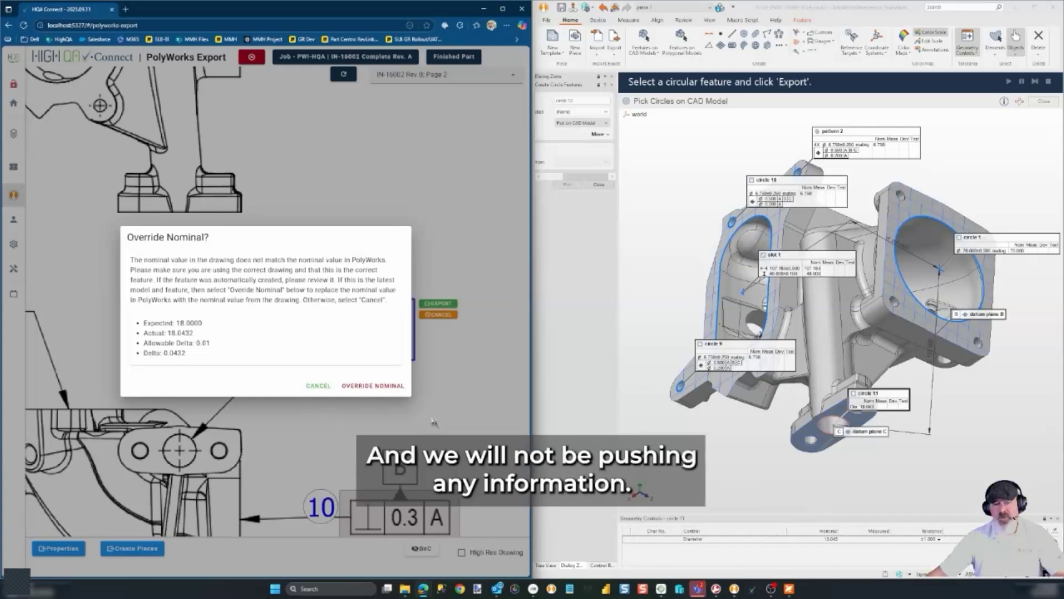
click(375, 388)
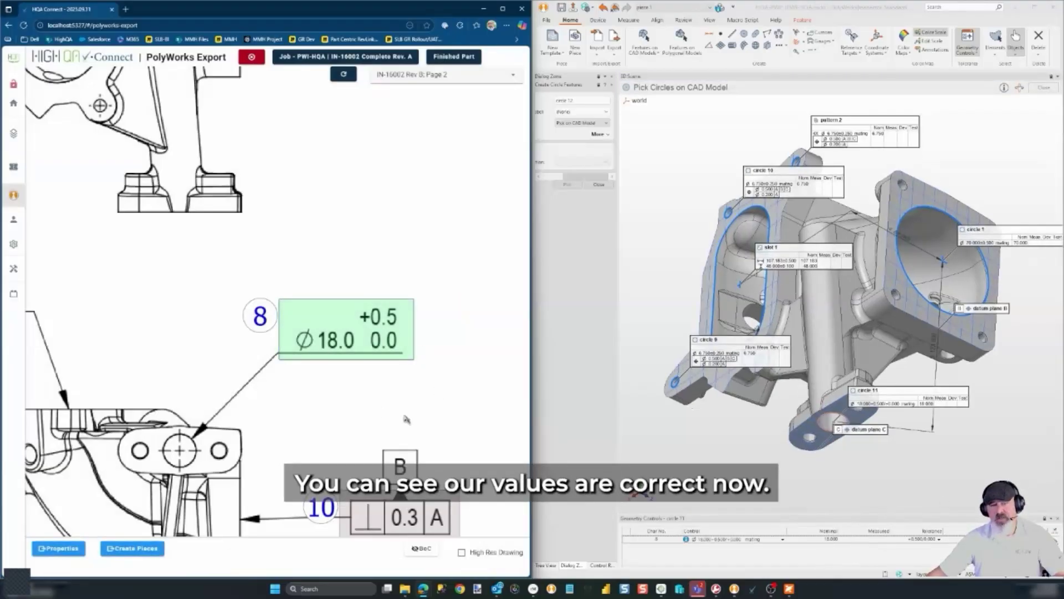
Select balloon 9's perpendicularity frame for export
scroll(391, 409, down, 3)
click(415, 361)
scroll(414, 362, up, 3)
drag(441, 442, 325, 429)
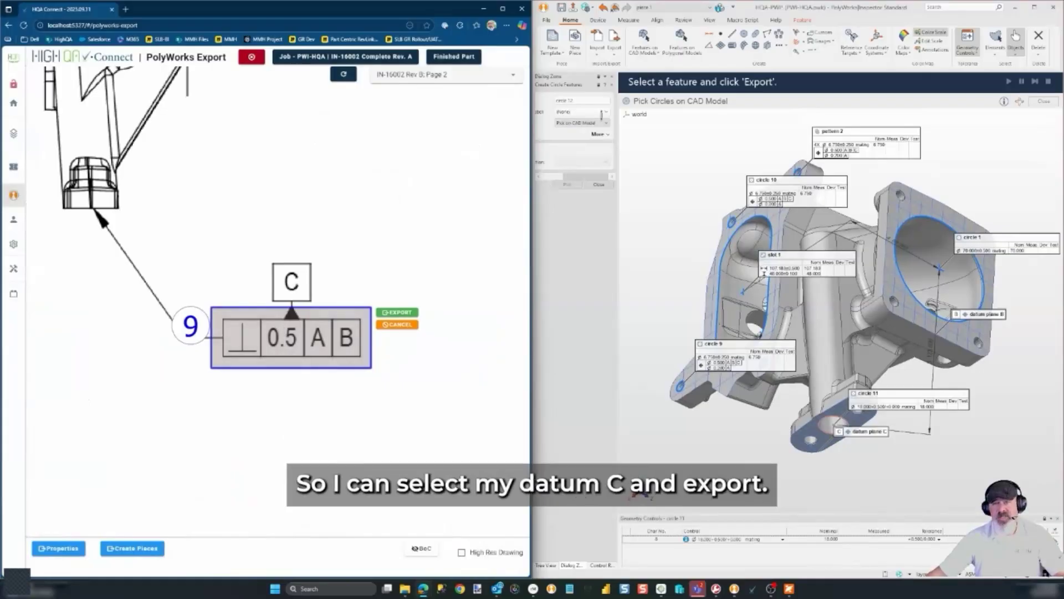
Export balloon 9 against datum plane C and balloon 10 against datum plane B
click(599, 184)
click(575, 137)
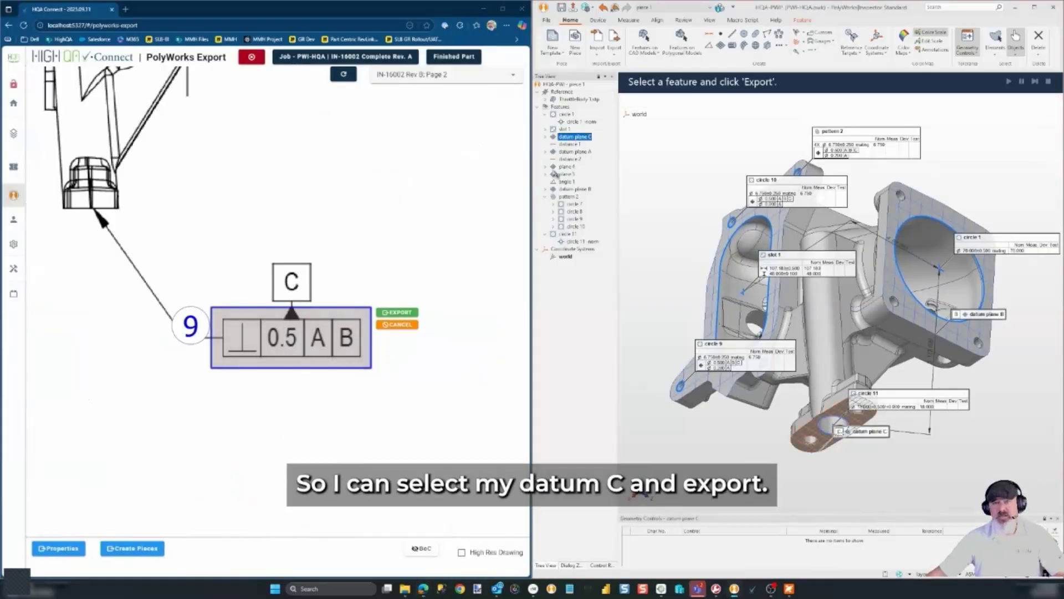
click(402, 312)
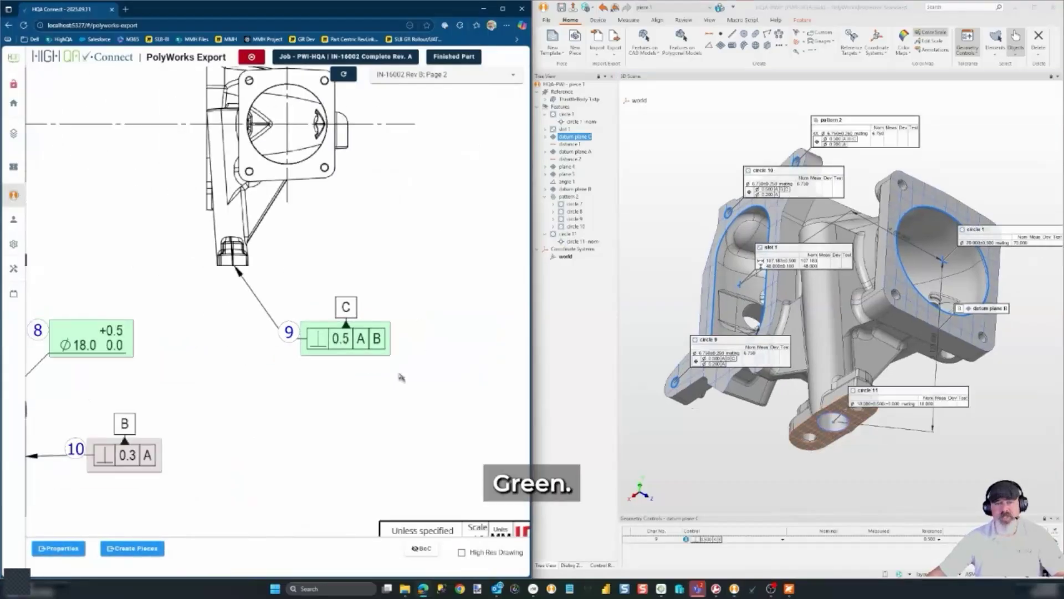
click(253, 361)
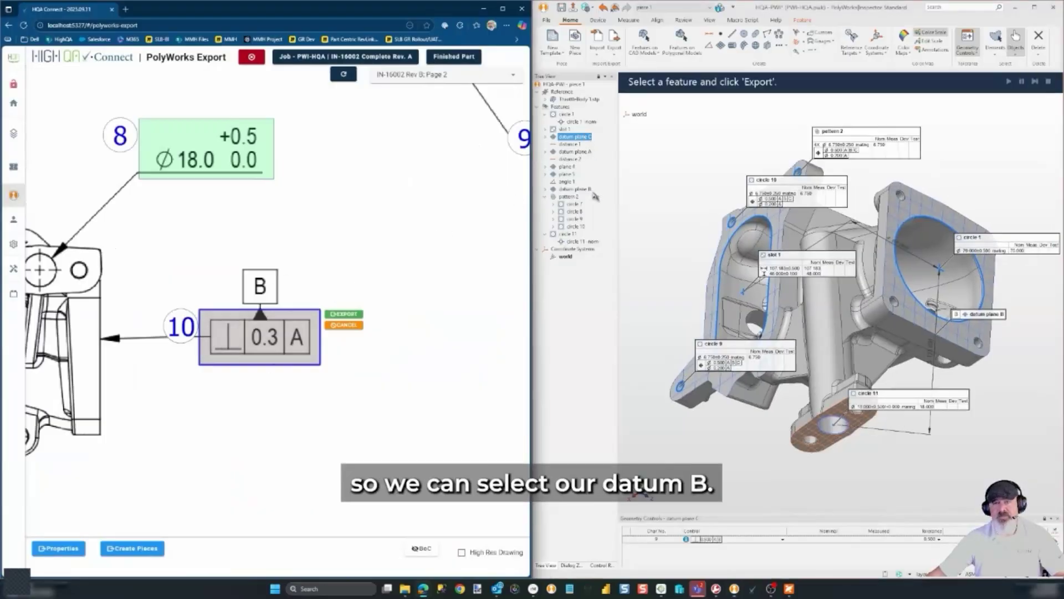
click(574, 189)
click(344, 314)
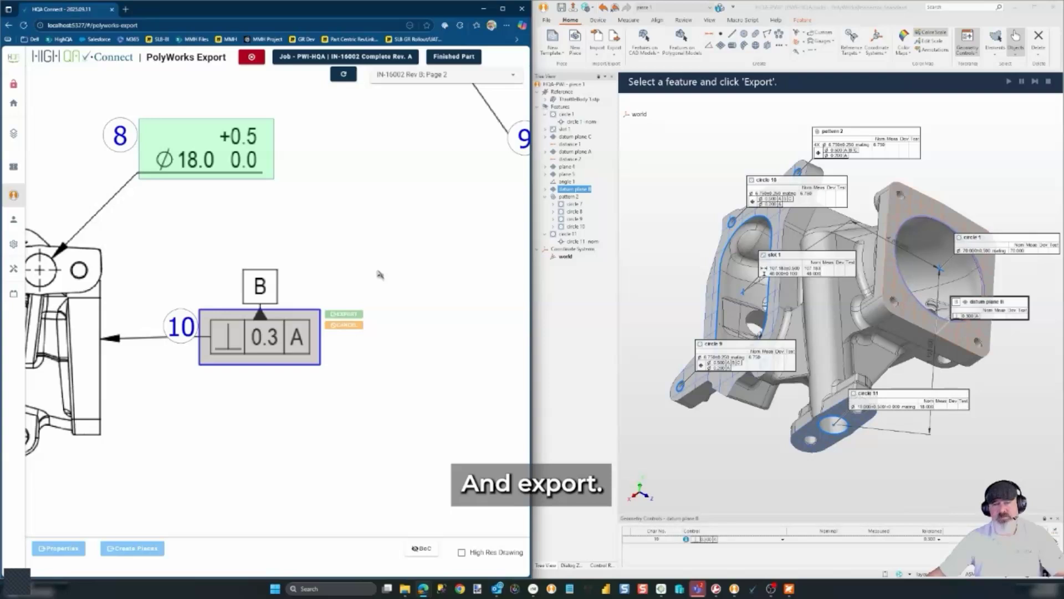
Switch to HighQA Inspection Manager
scroll(382, 271, down, 2)
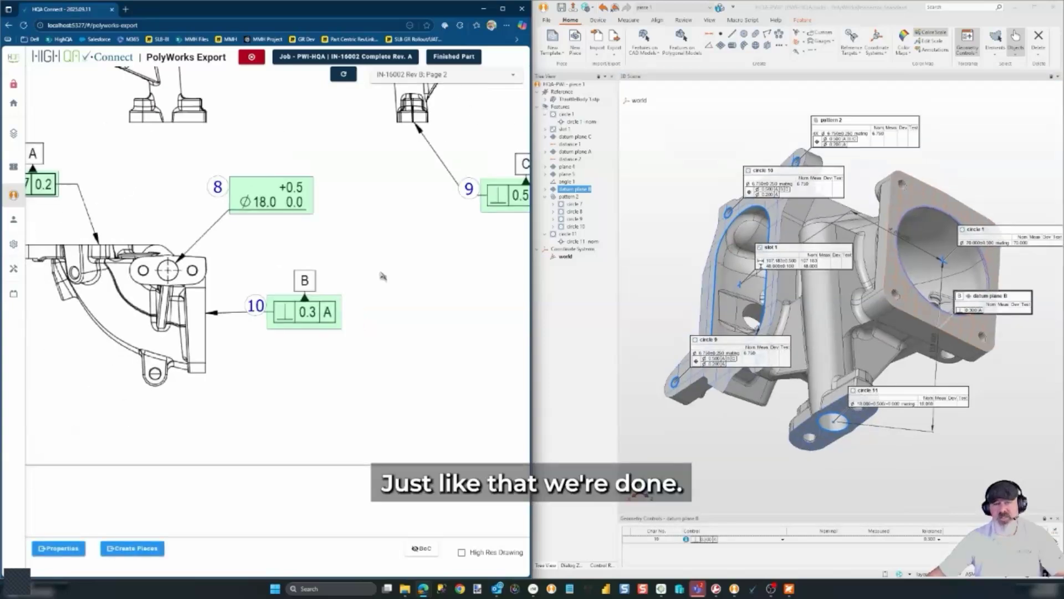
scroll(400, 261, down, 3)
scroll(353, 405, down, 4)
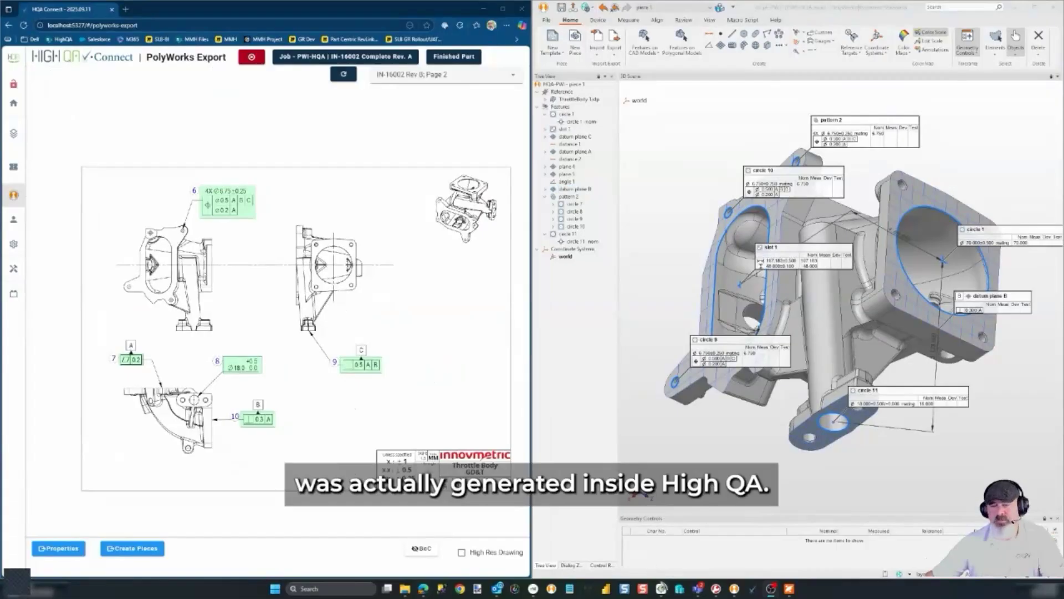
click(661, 588)
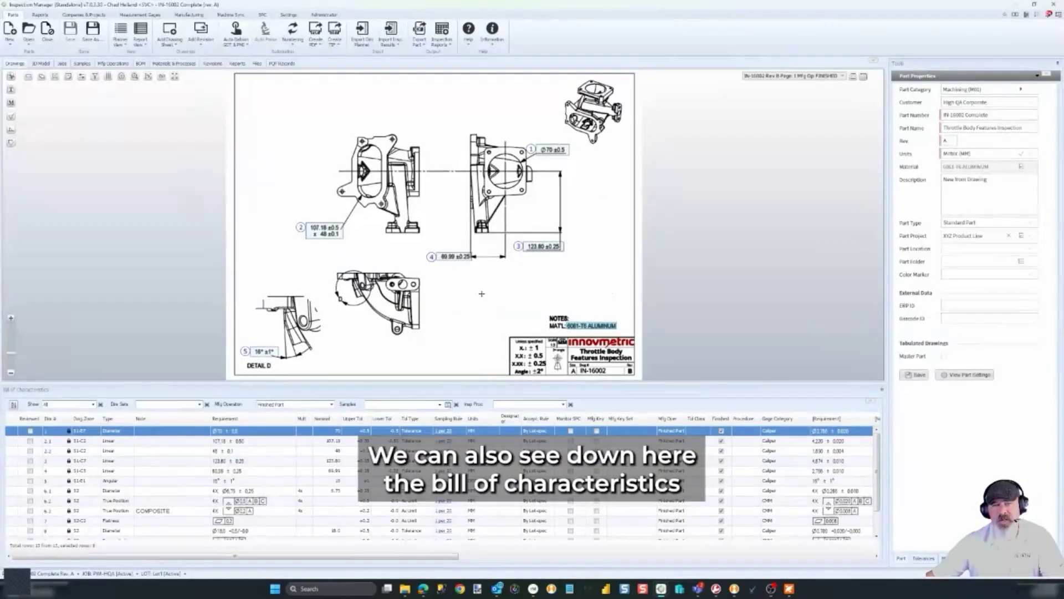
drag(481, 294, 482, 289)
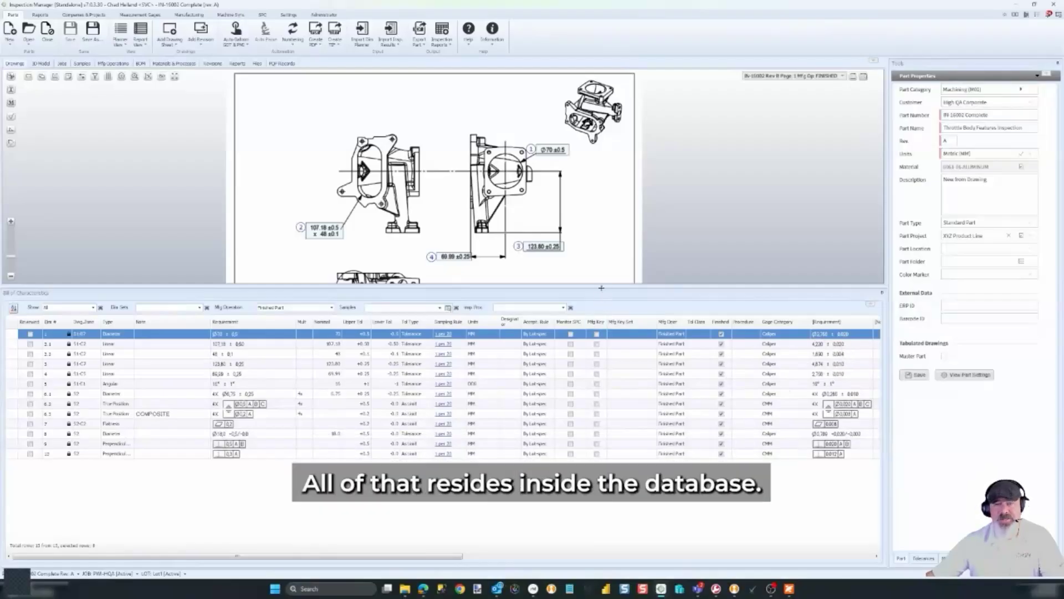
drag(599, 288, 598, 355)
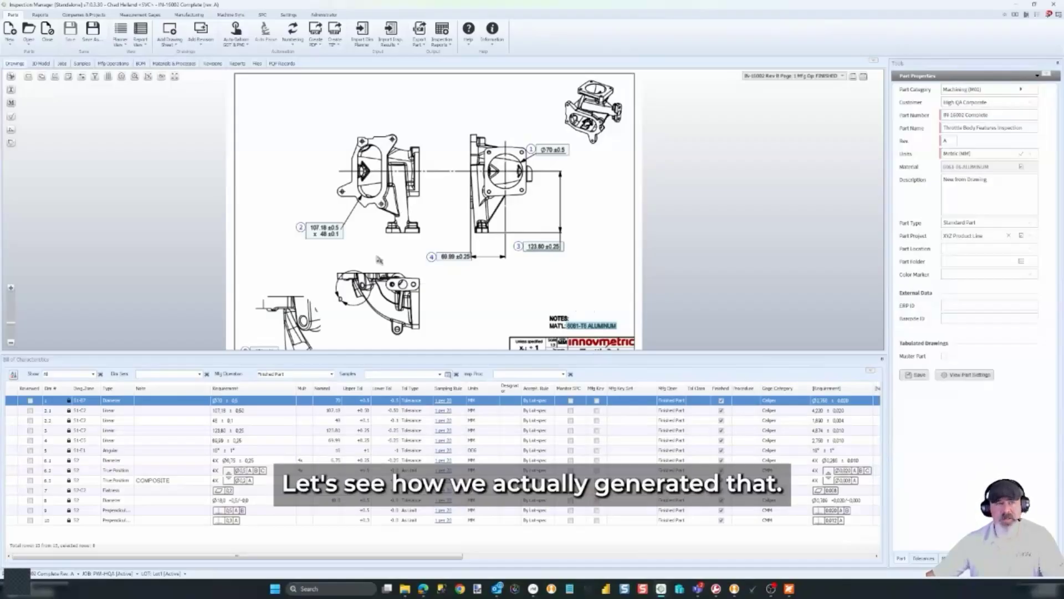
Start a new part from drawing IN-16002 Rev B.pdf in the Clean folder
click(10, 46)
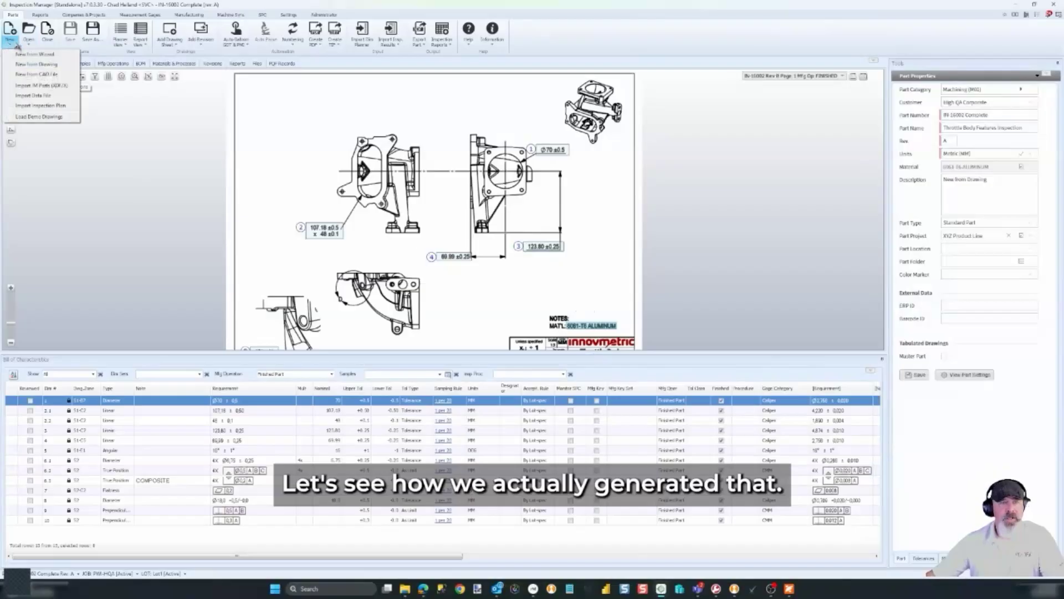
click(42, 65)
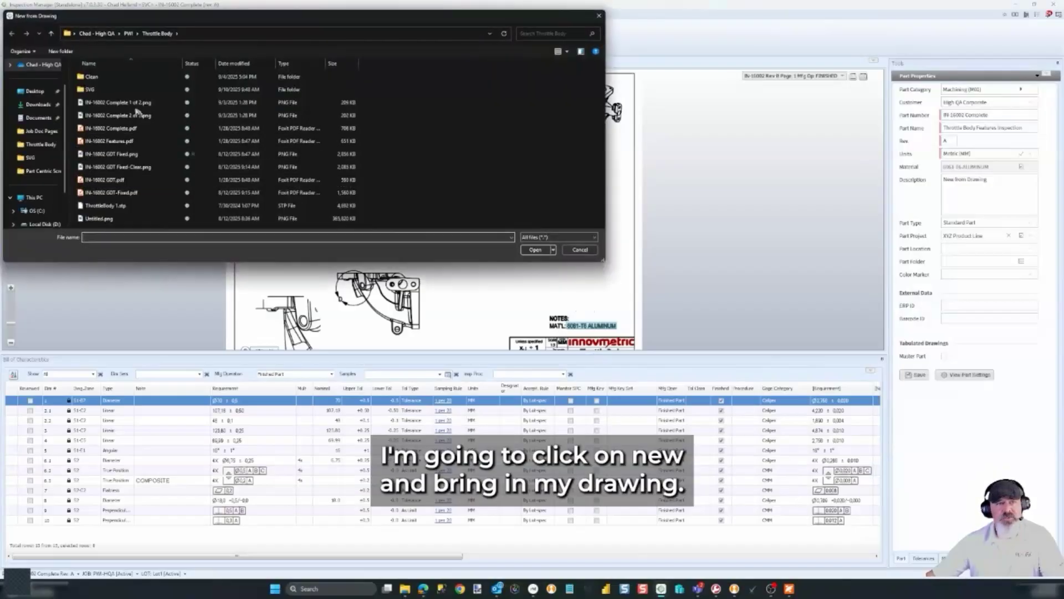
double_click(96, 79)
click(105, 90)
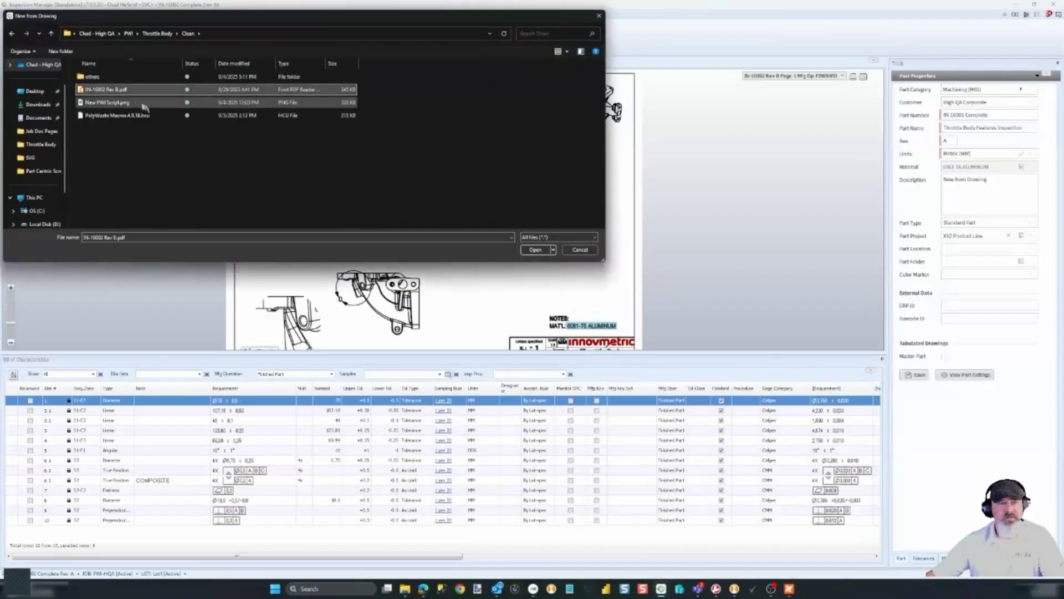
click(533, 250)
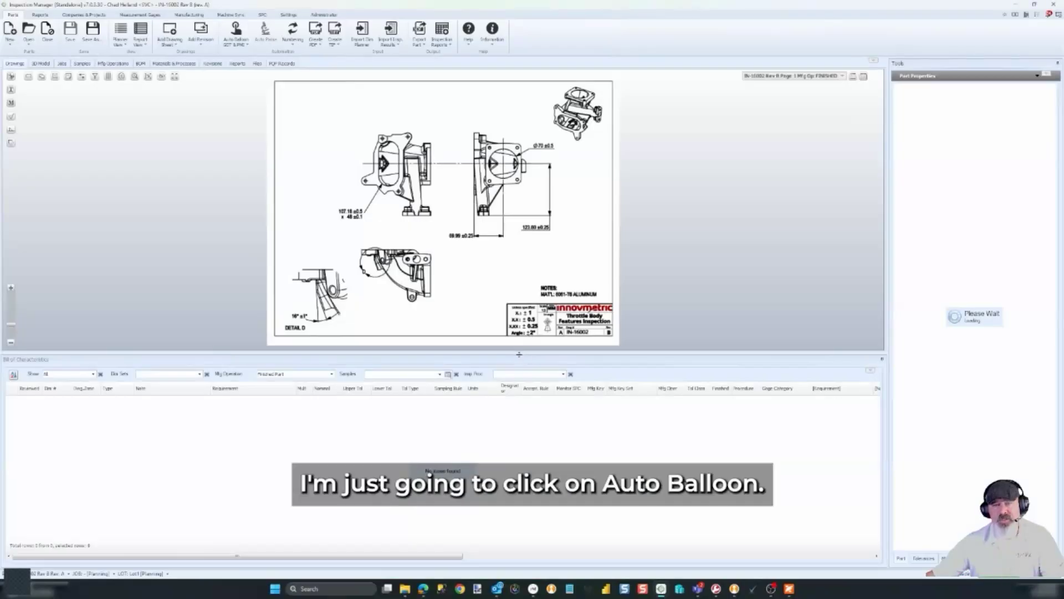
Auto-balloon GD&T and PMI on all drawing pages and dismiss the summary
click(236, 29)
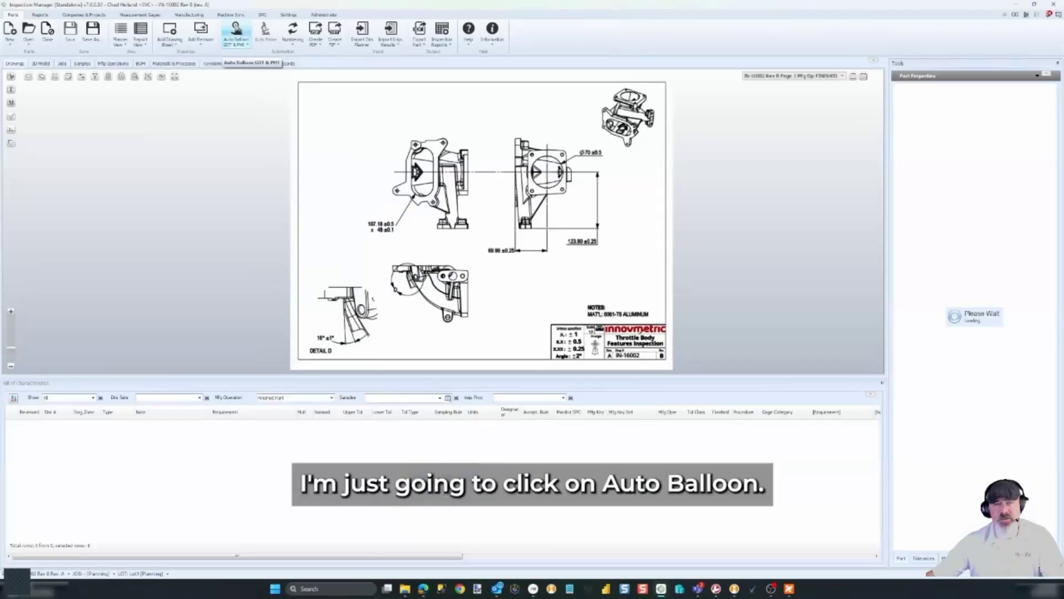
drag(495, 198, 749, 159)
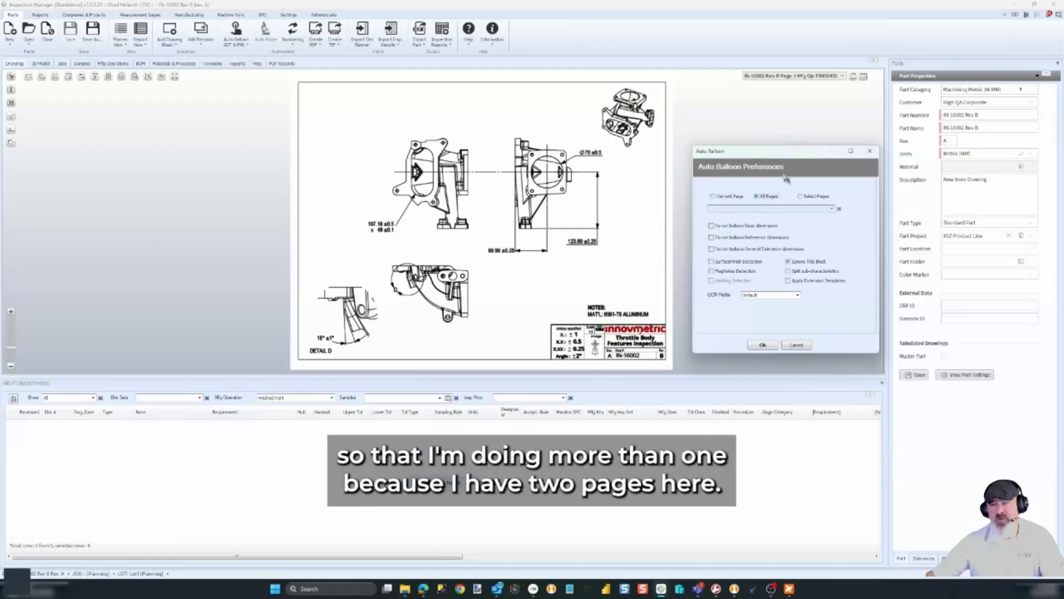
click(773, 346)
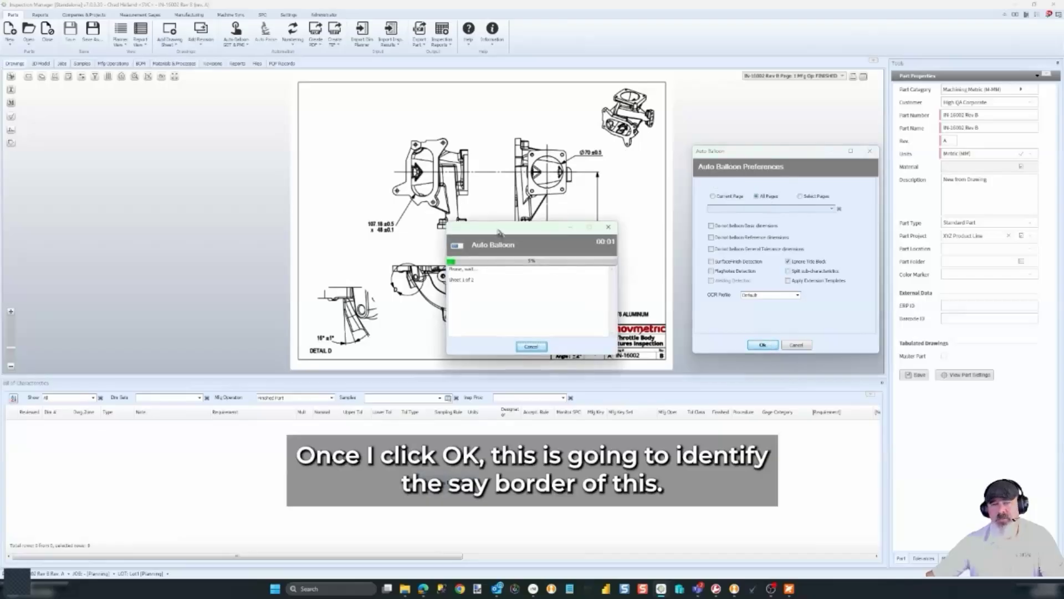
drag(499, 231, 760, 221)
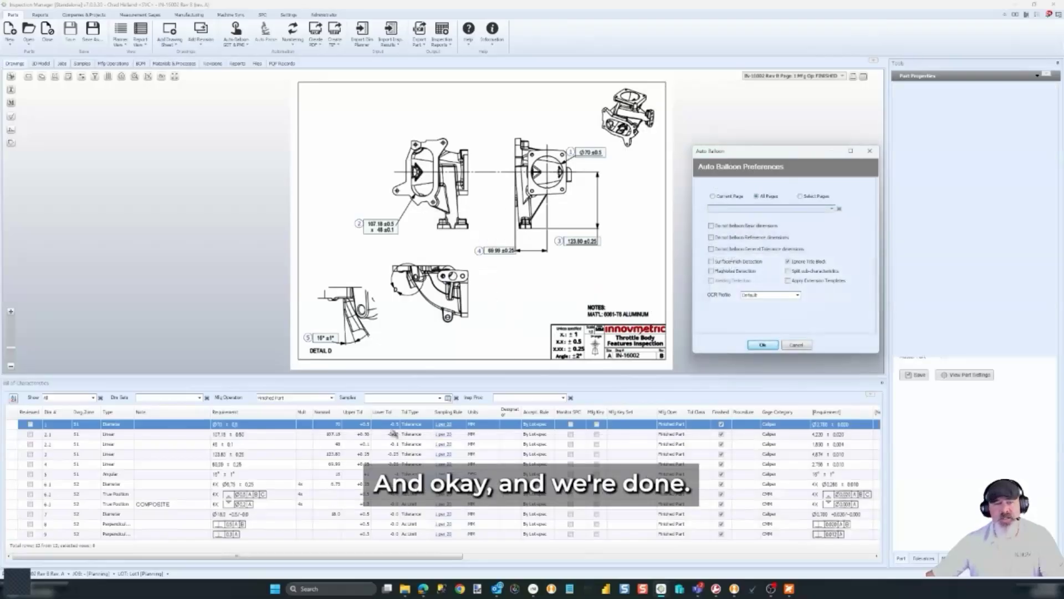
click(529, 339)
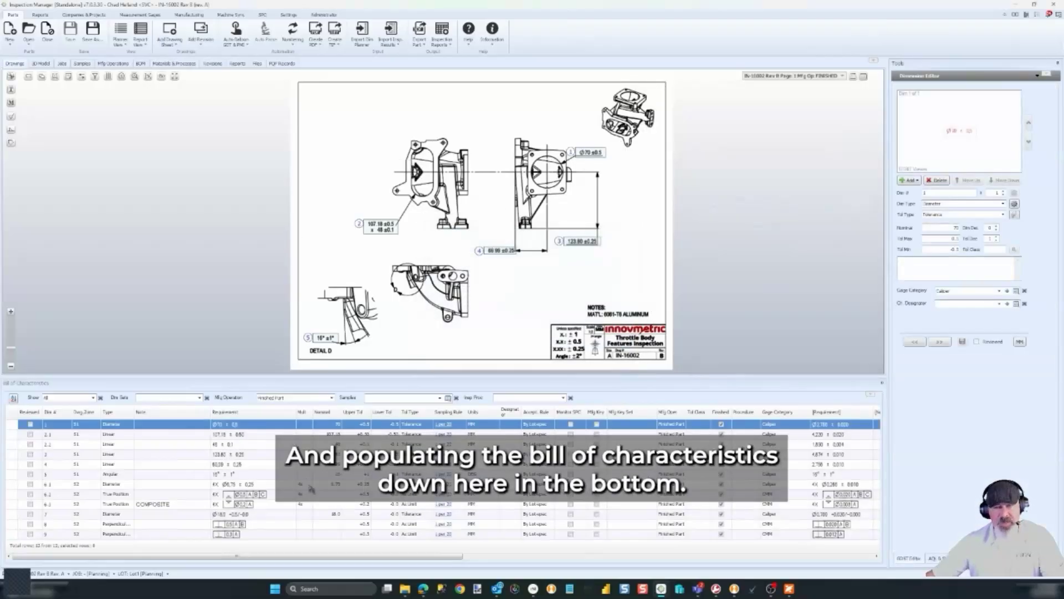
Zoom to balloon 1 and tick Reviewed for its Ø70 ±0.5 diameter
scroll(576, 133, down, 1)
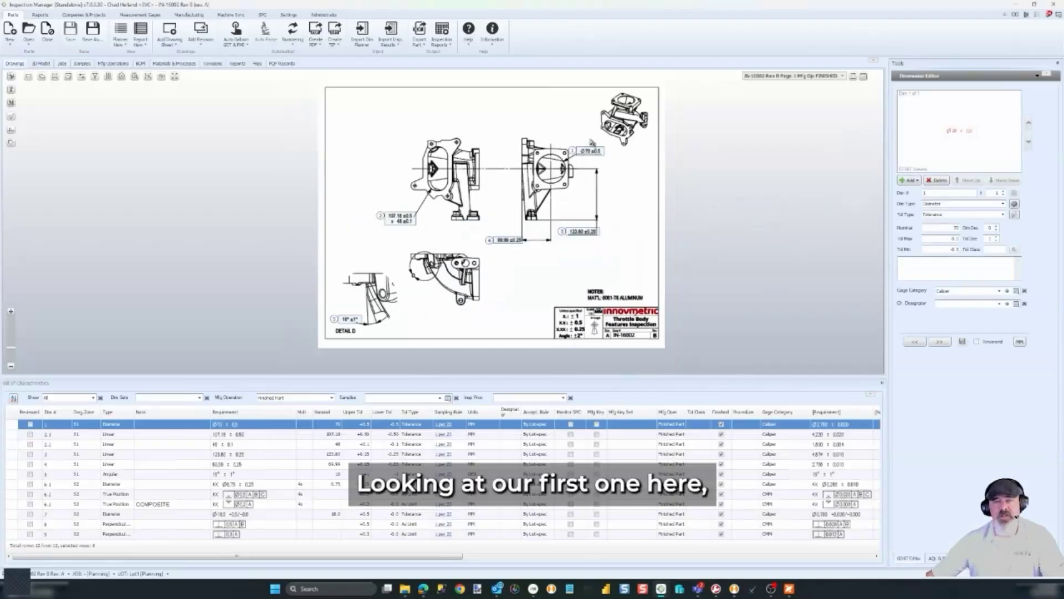
scroll(591, 145, up, 8)
middle_drag(567, 235, 804, 199)
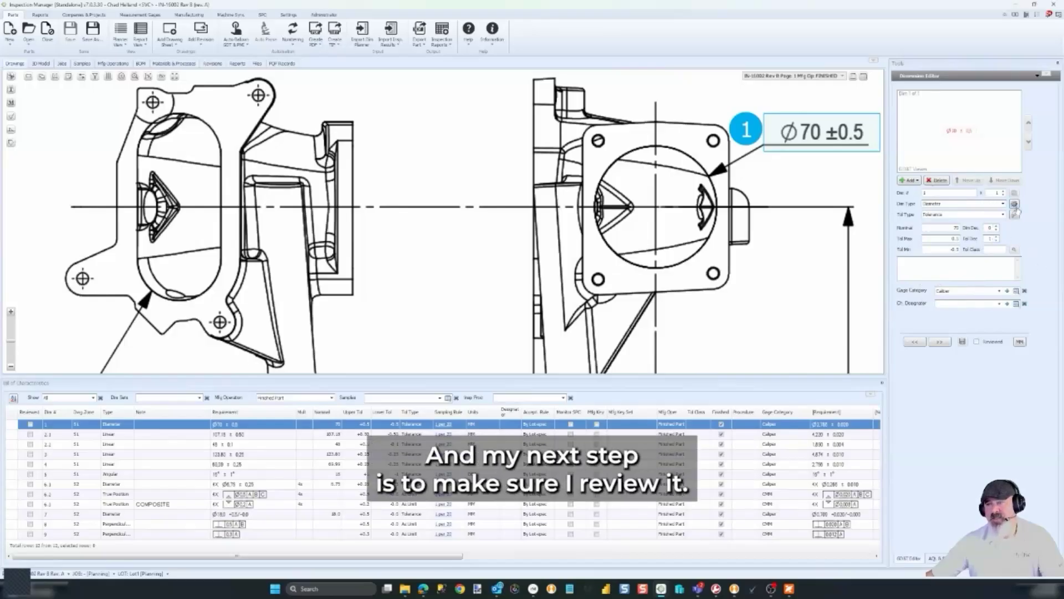
click(991, 342)
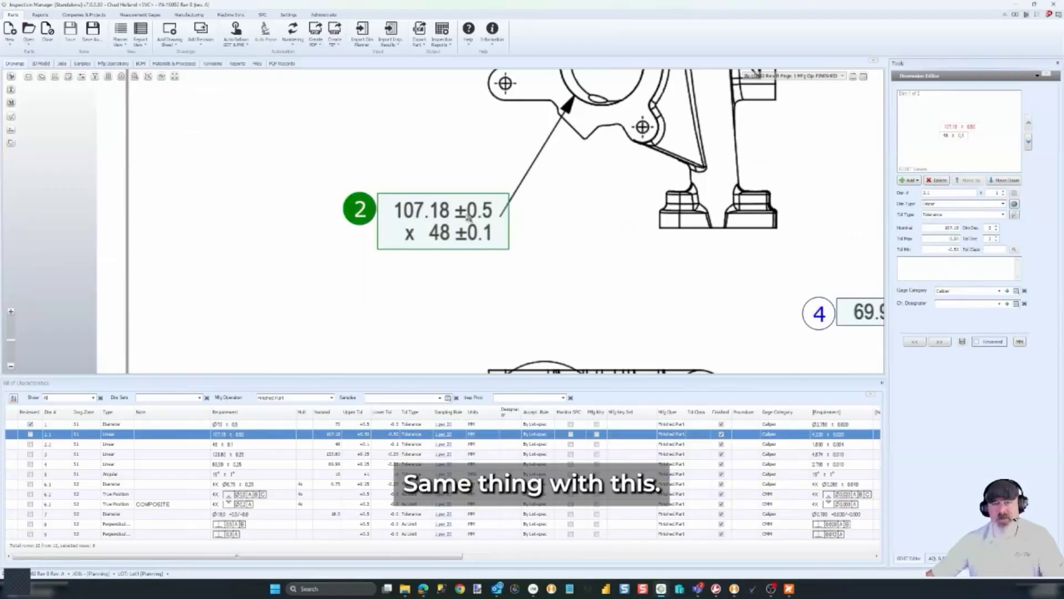
scroll(380, 264, down, 5)
mouse_move(486, 322)
middle_down()
mouse_move(419, 288)
mouse_move(465, 305)
middle_up()
click(831, 78)
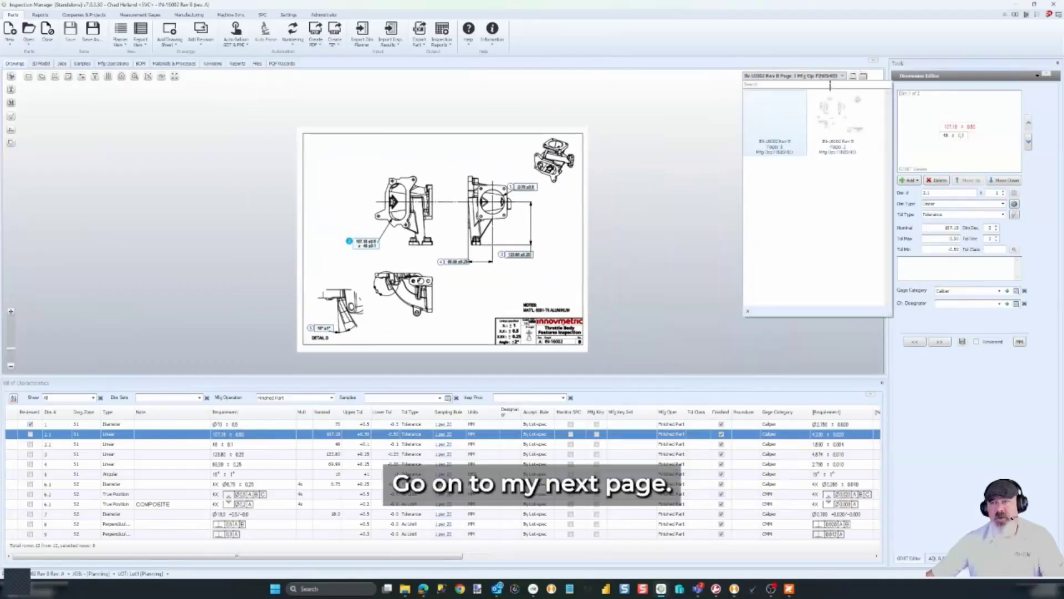
Show page 2 of IN-16002 Rev B and zoom in on balloons 6 to 9
click(837, 129)
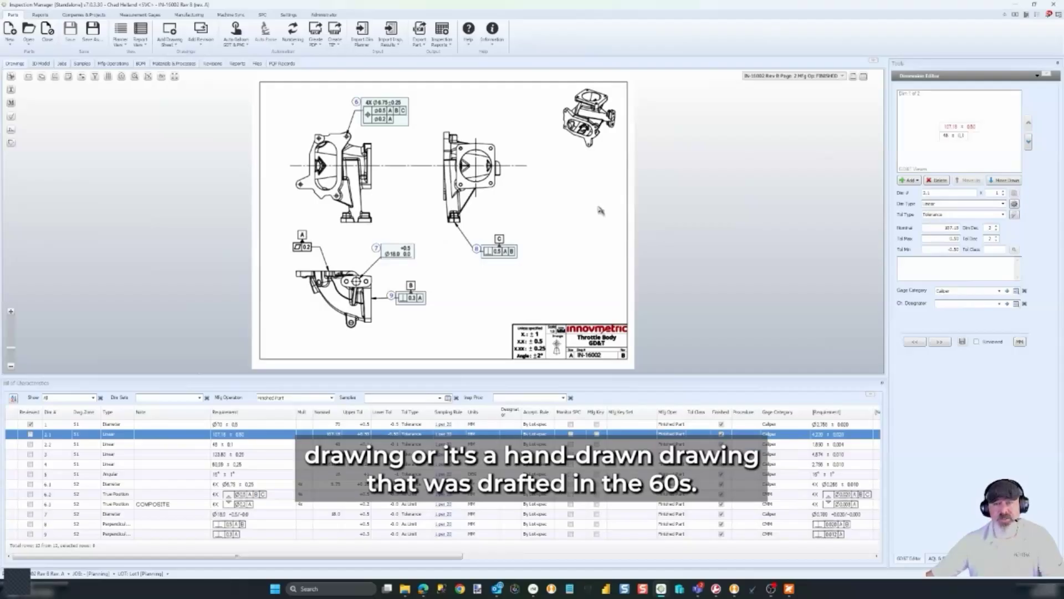
scroll(292, 275, up, 3)
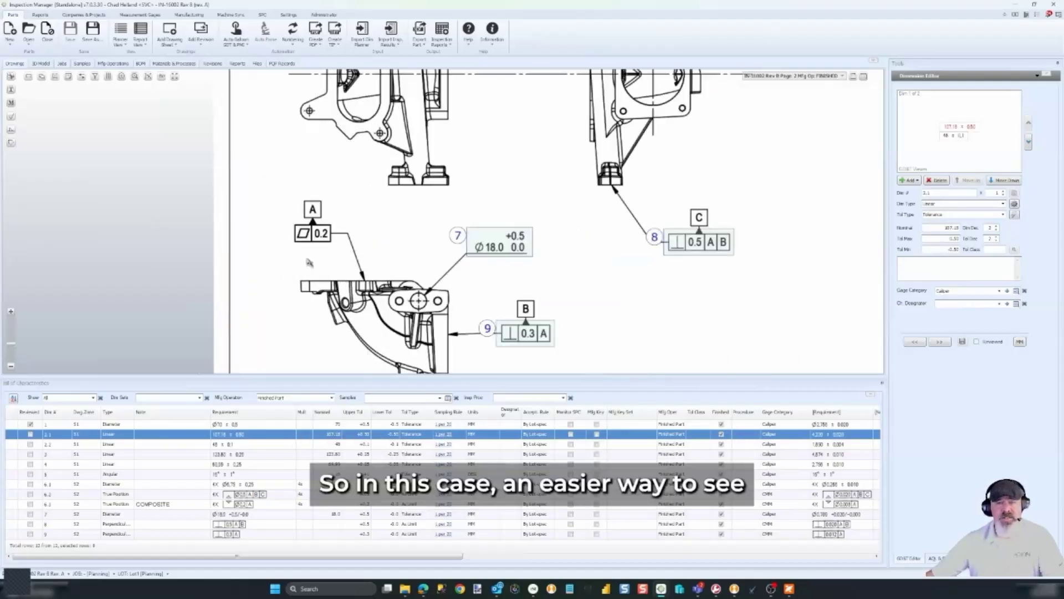
scroll(311, 263, down, 2)
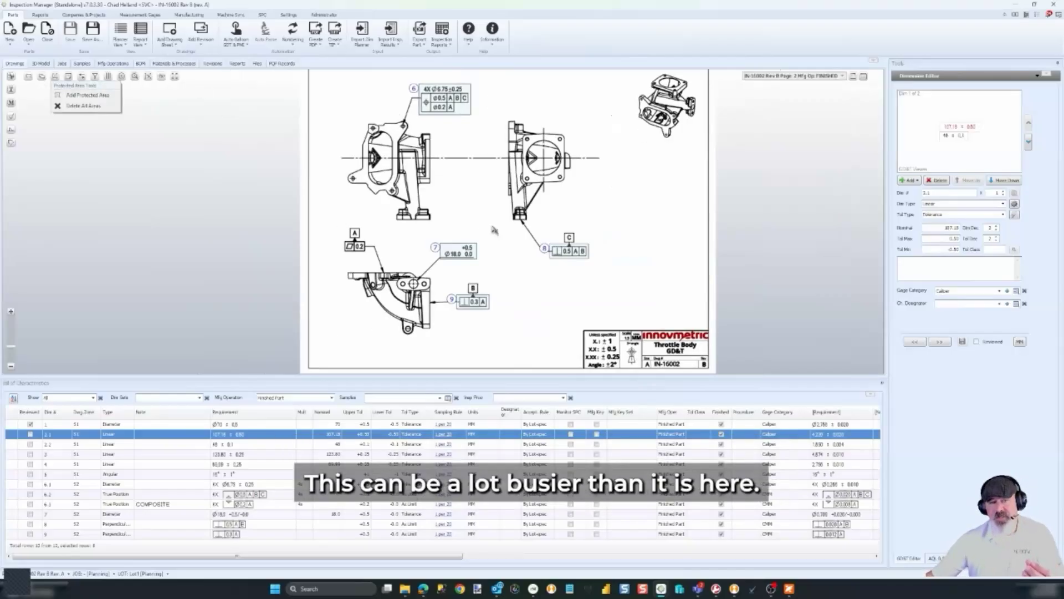
With balloons whited out, box the 0.2 flatness frame as balloon 10 and mark it reviewed
click(42, 77)
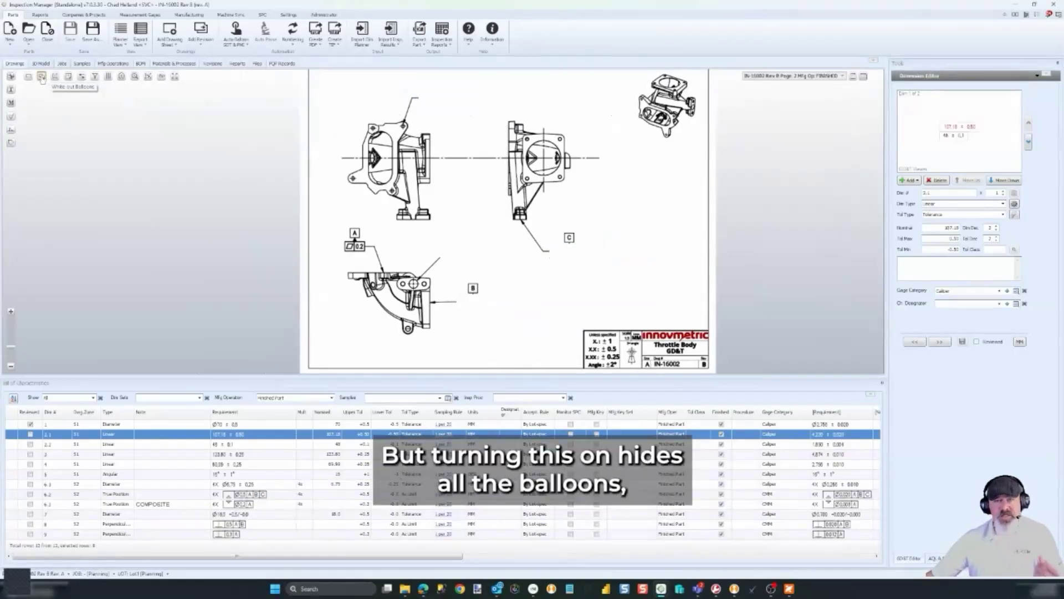
scroll(670, 240, down, 2)
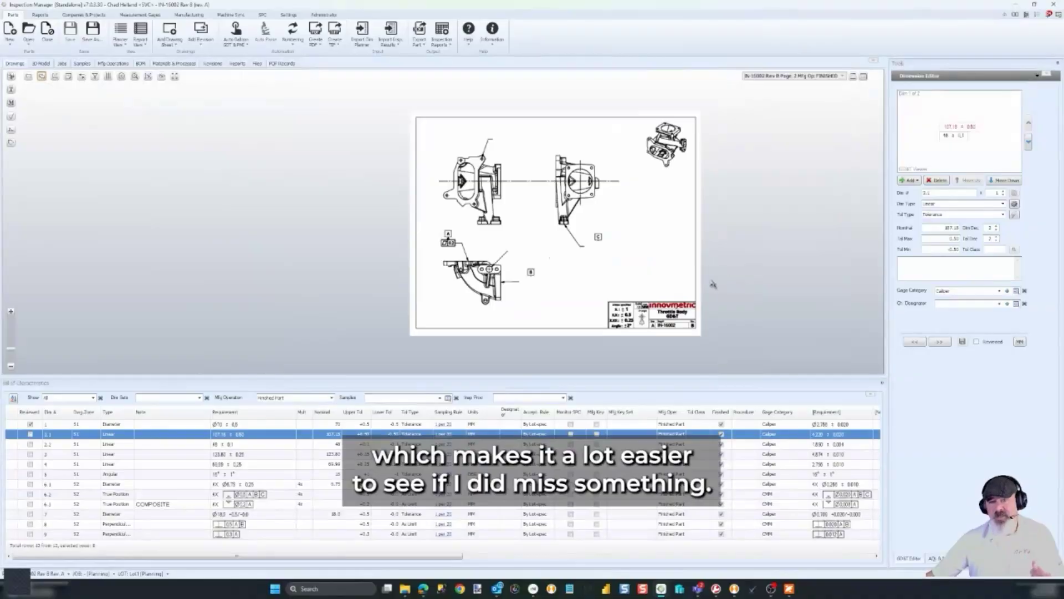
scroll(451, 249, up, 5)
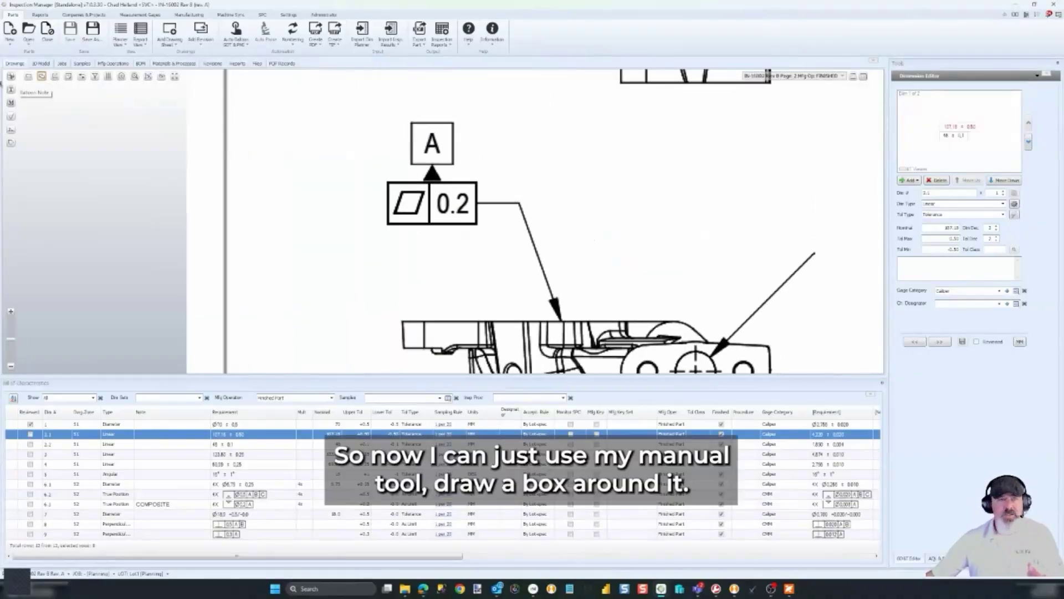
click(10, 76)
drag(383, 183, 482, 229)
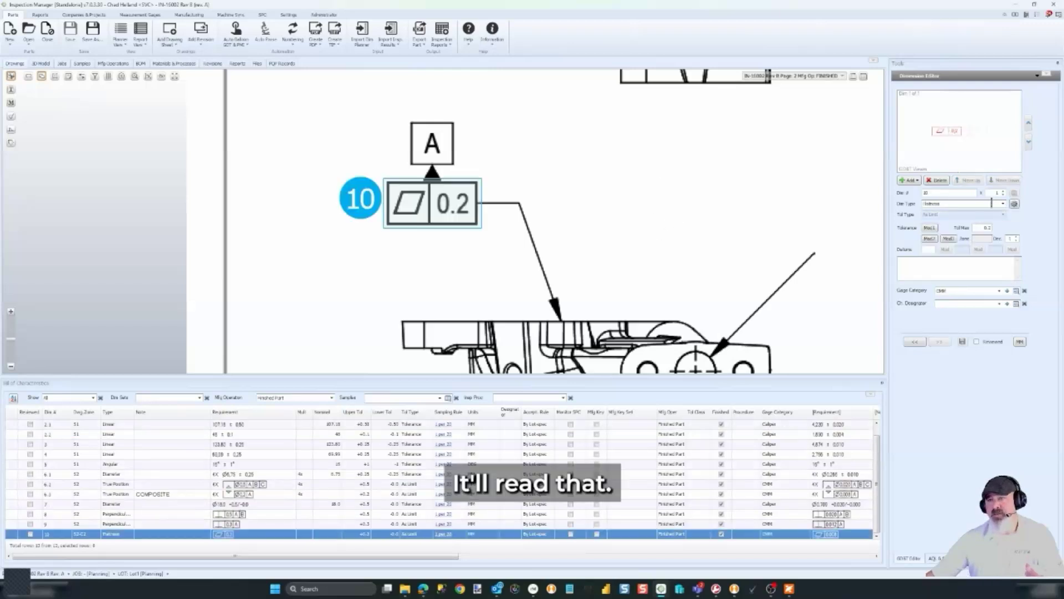
click(978, 342)
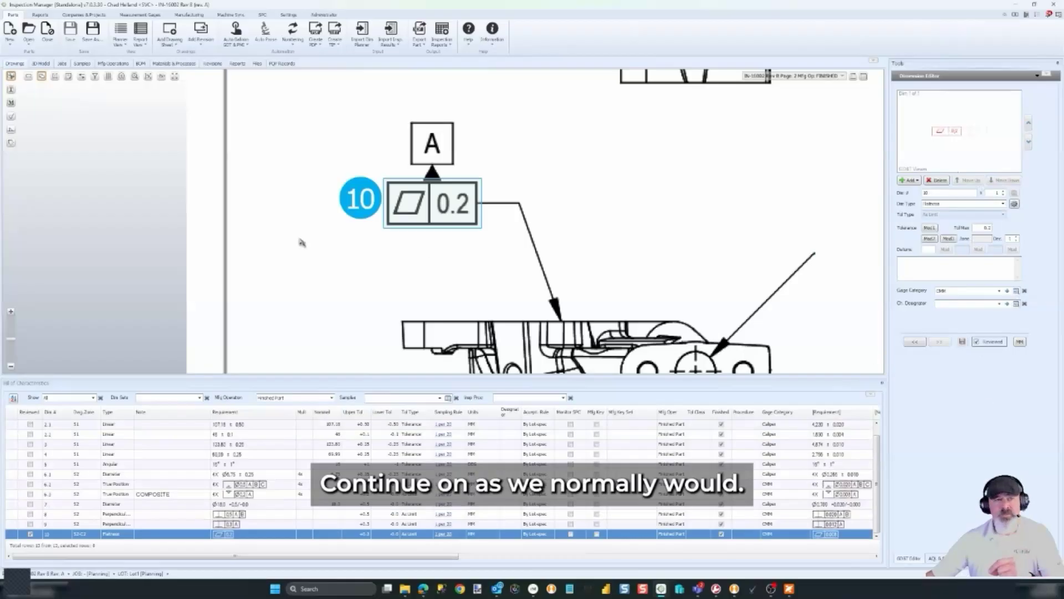
Turn balloon display back on and fit the whole sheet in view
click(41, 77)
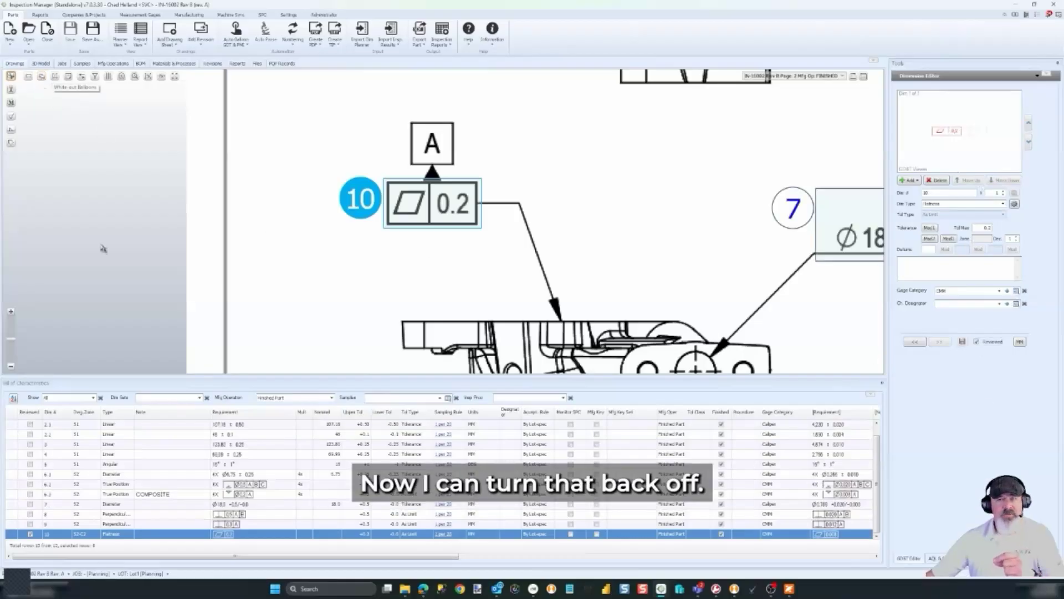
scroll(321, 235, down, 5)
middle_drag(547, 278, 537, 302)
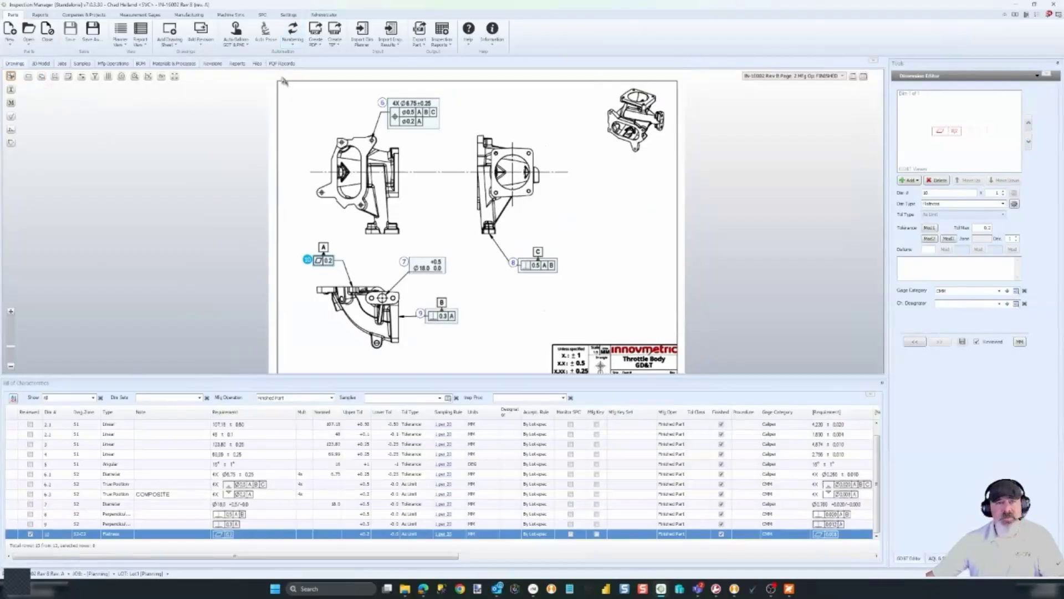
Renumber all balloons and characteristics into sequence
click(292, 33)
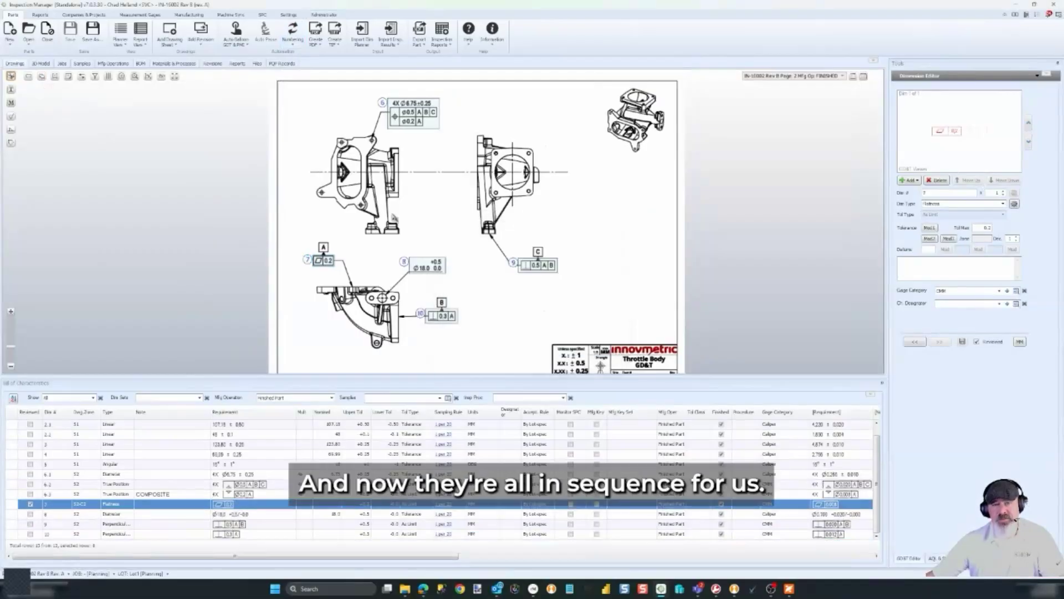
scroll(394, 219, down, 1)
scroll(424, 230, down, 1)
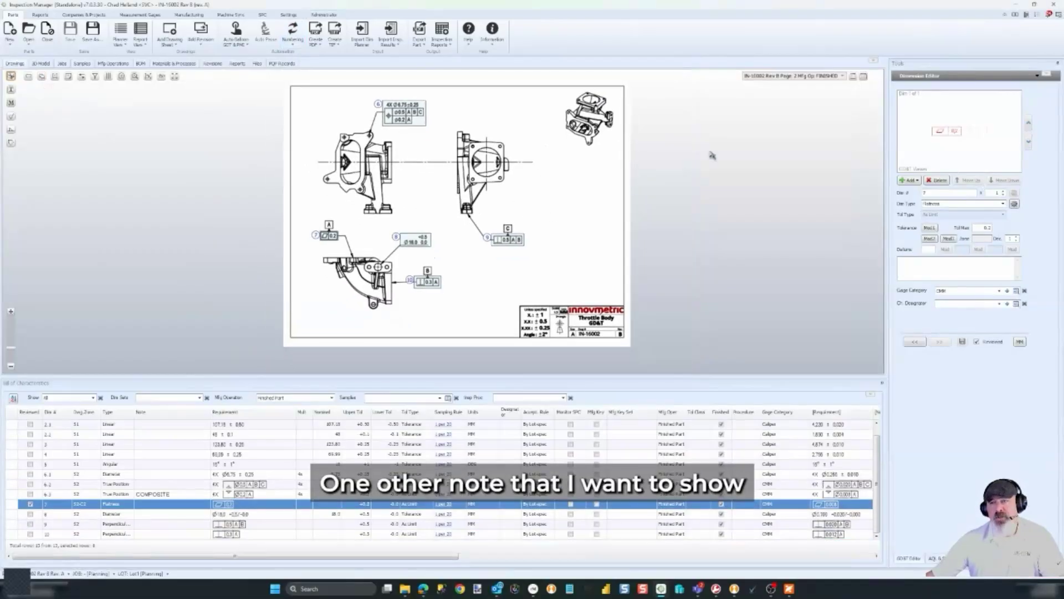
Switch to drawing page 1 and zoom to its material notes
click(815, 76)
click(796, 106)
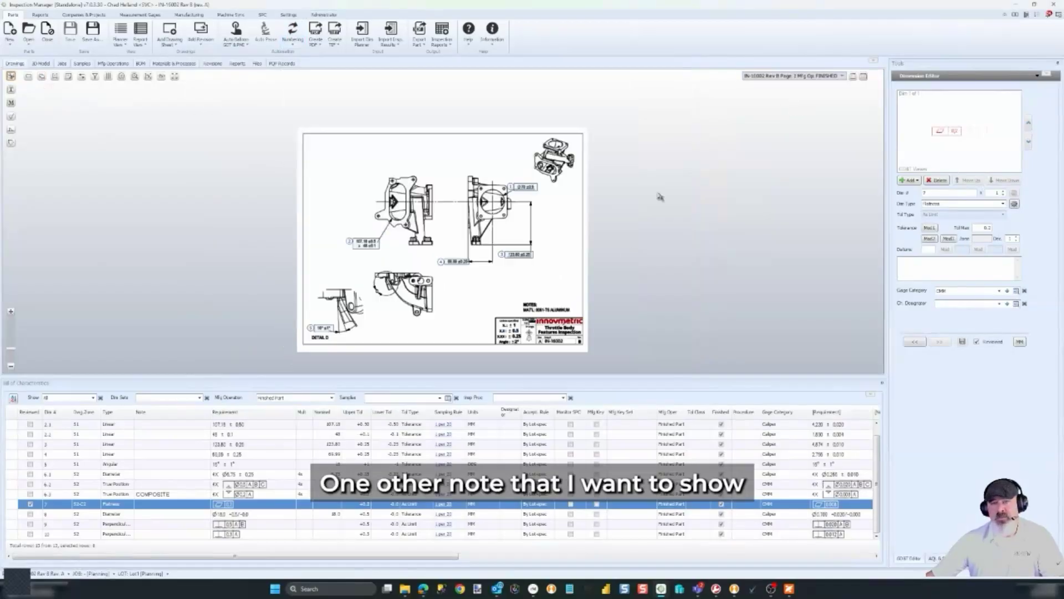
scroll(545, 310, up, 3)
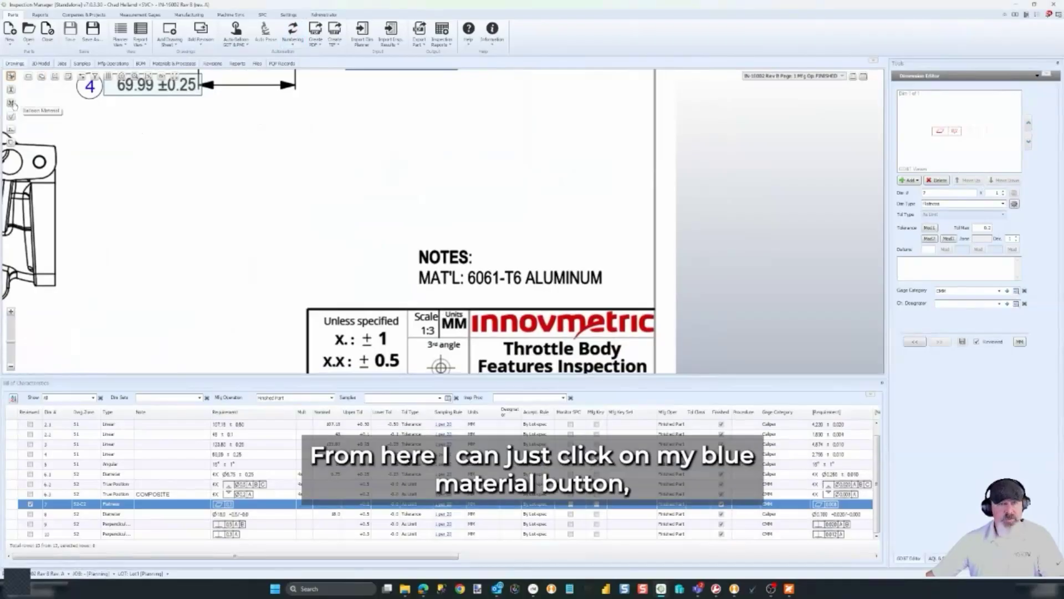
Balloon the 6061-T6 ALUMINUM drawing note as the part material, then review its details and attached files
click(11, 103)
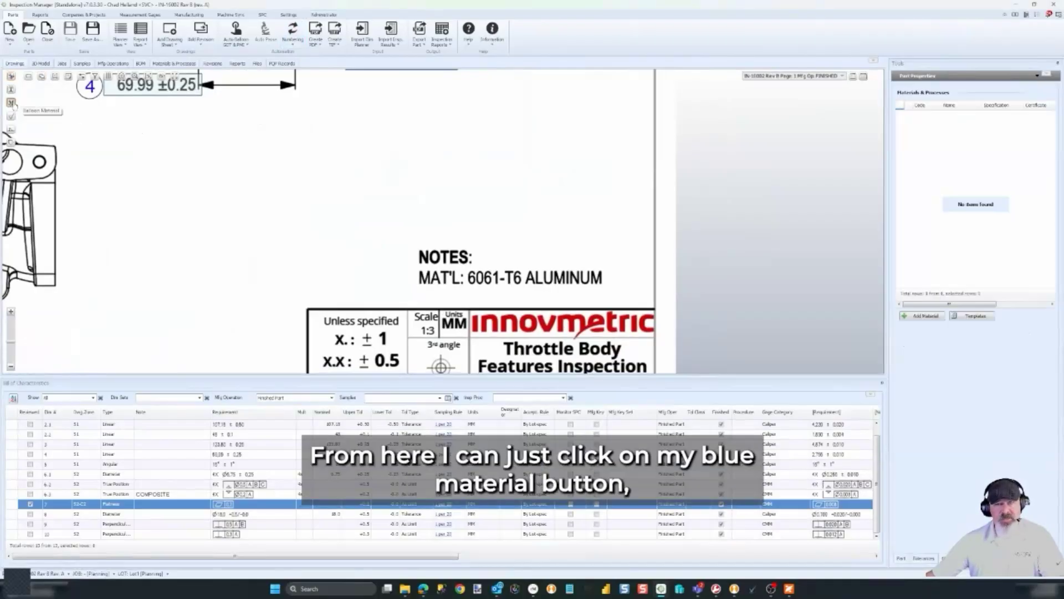
drag(467, 272, 607, 292)
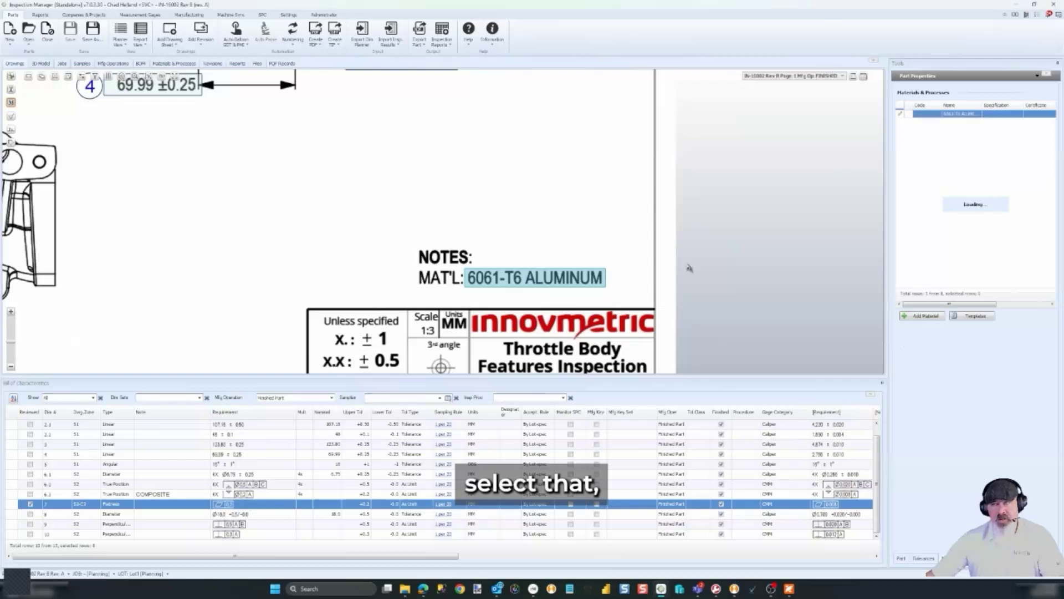
double_click(902, 115)
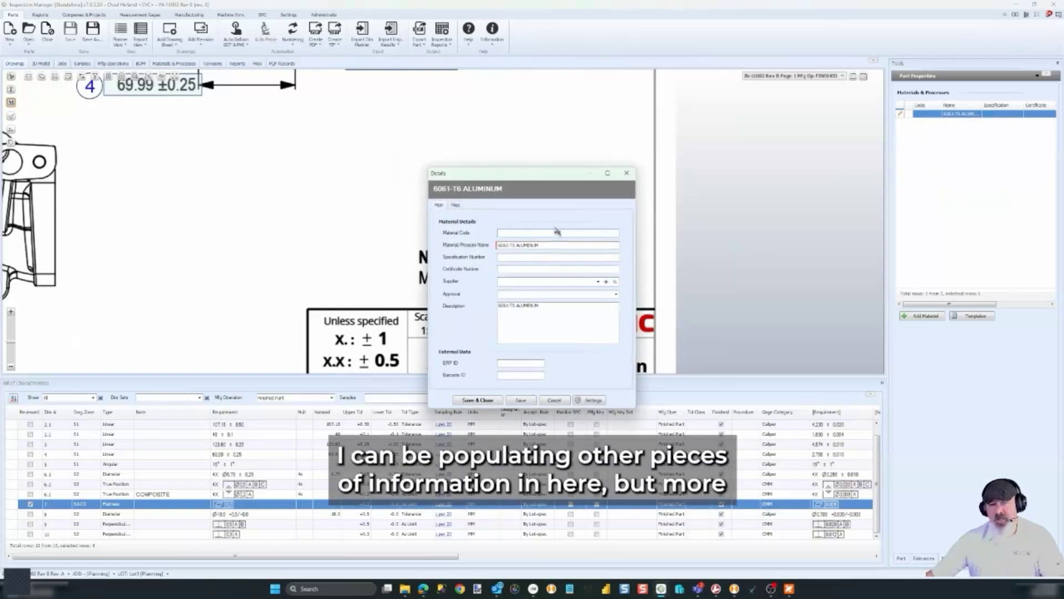
click(455, 205)
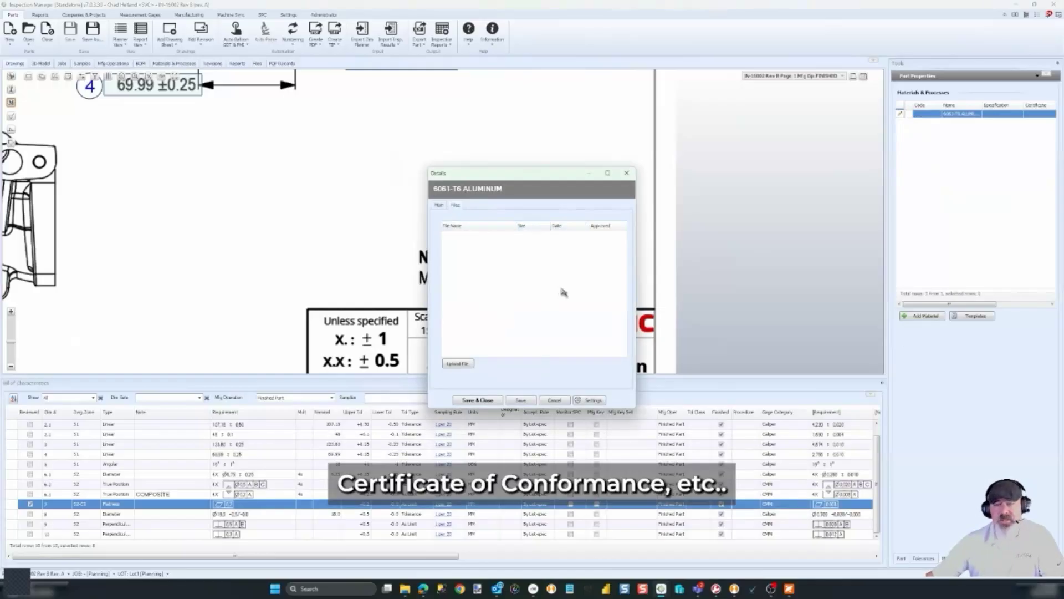
click(555, 400)
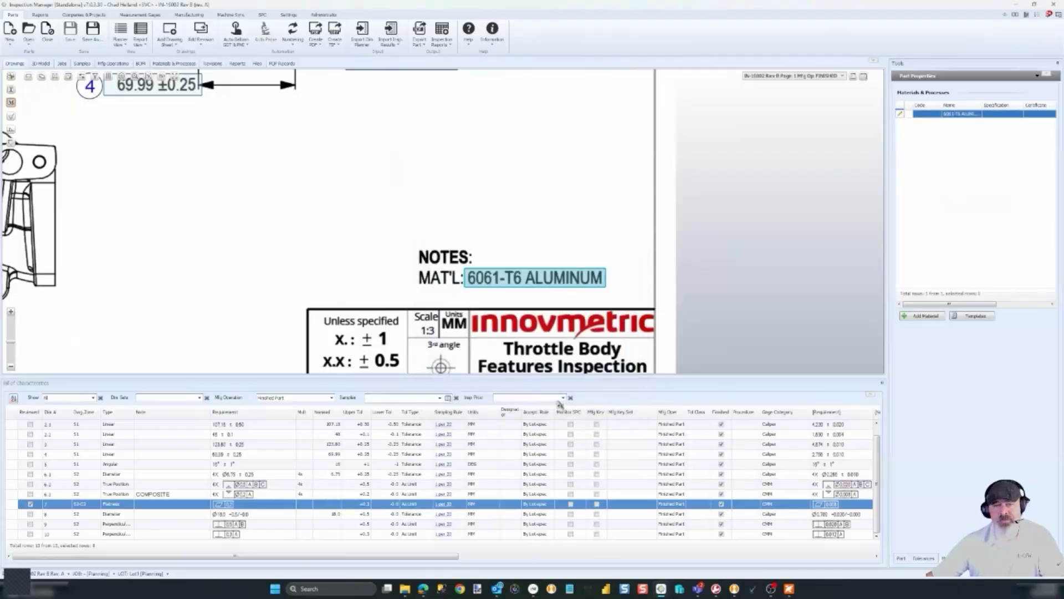
scroll(523, 235, down, 5)
scroll(512, 260, down, 4)
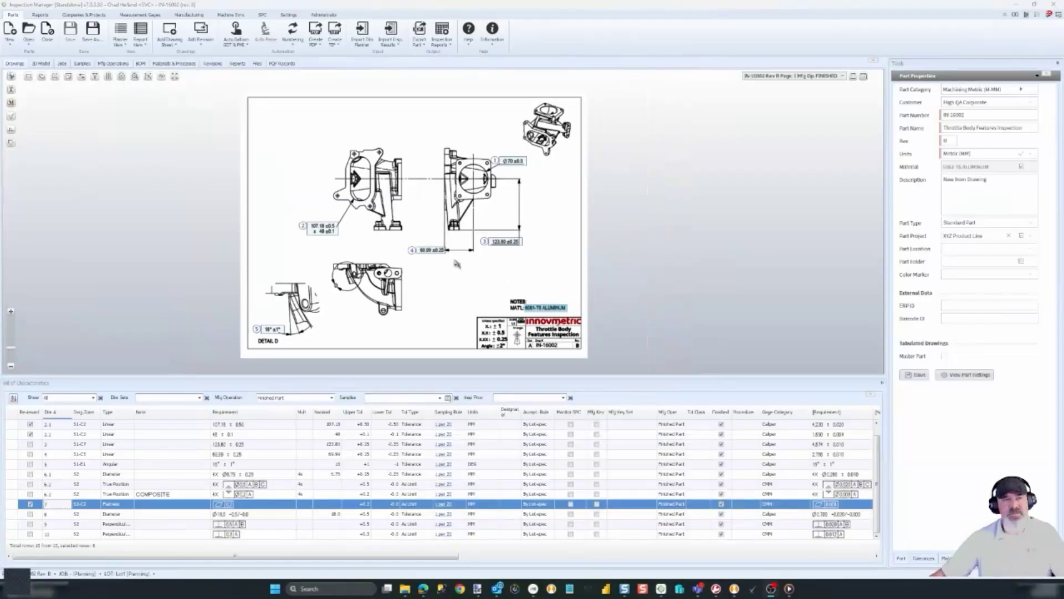
Open the IN-16002 Complete part from recent parts and show its Samples list
click(29, 48)
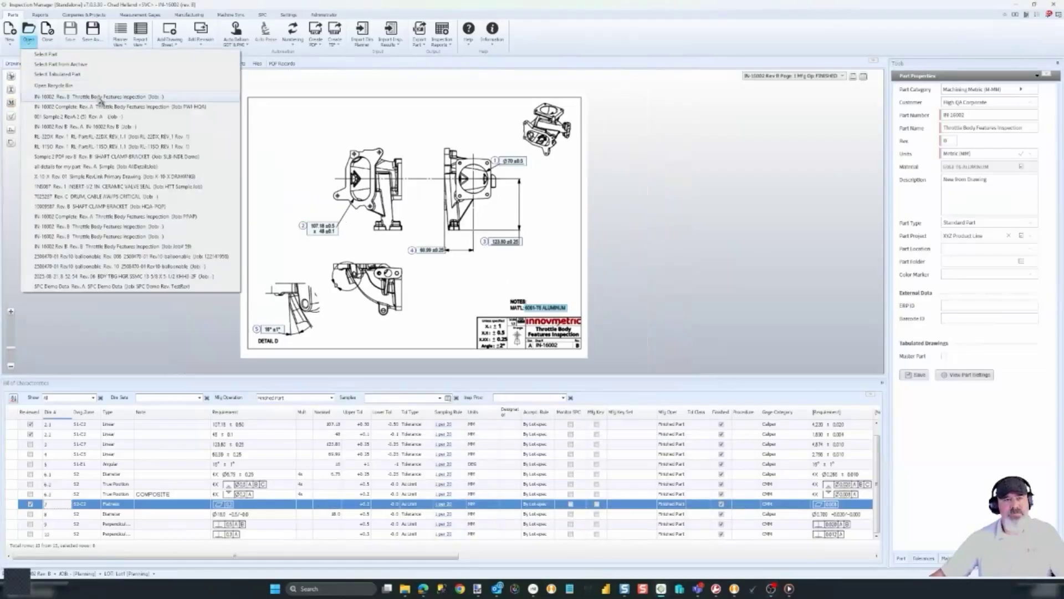
click(97, 104)
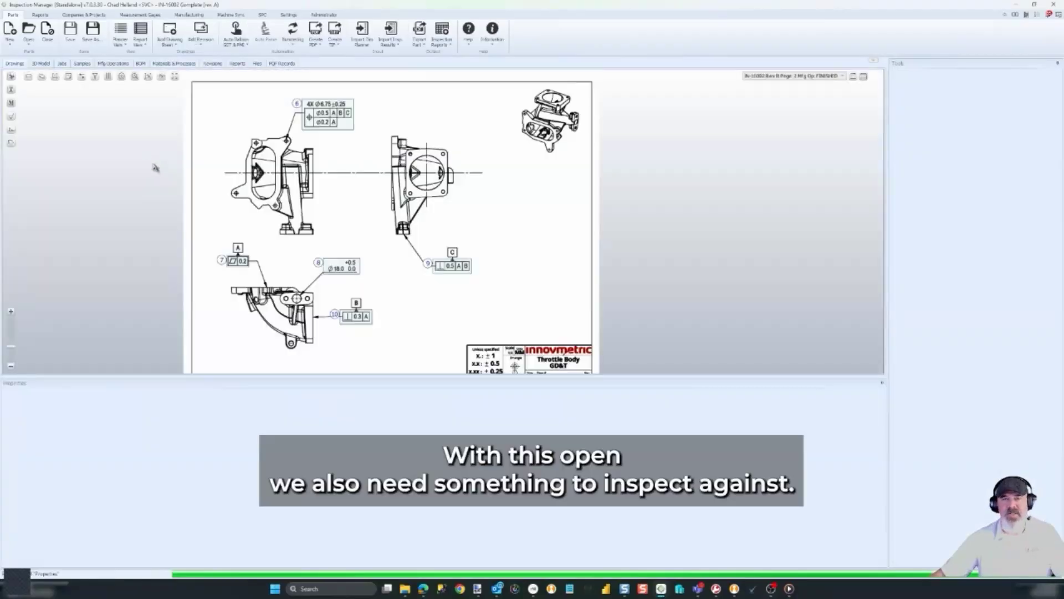
click(86, 65)
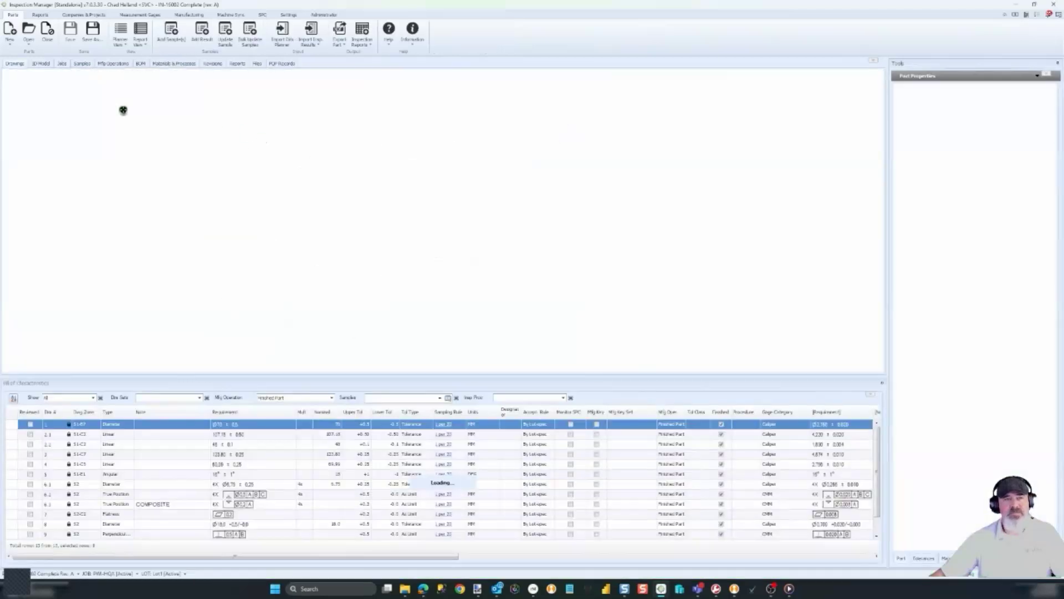
Create three samples with serial number HQA
right_click(361, 136)
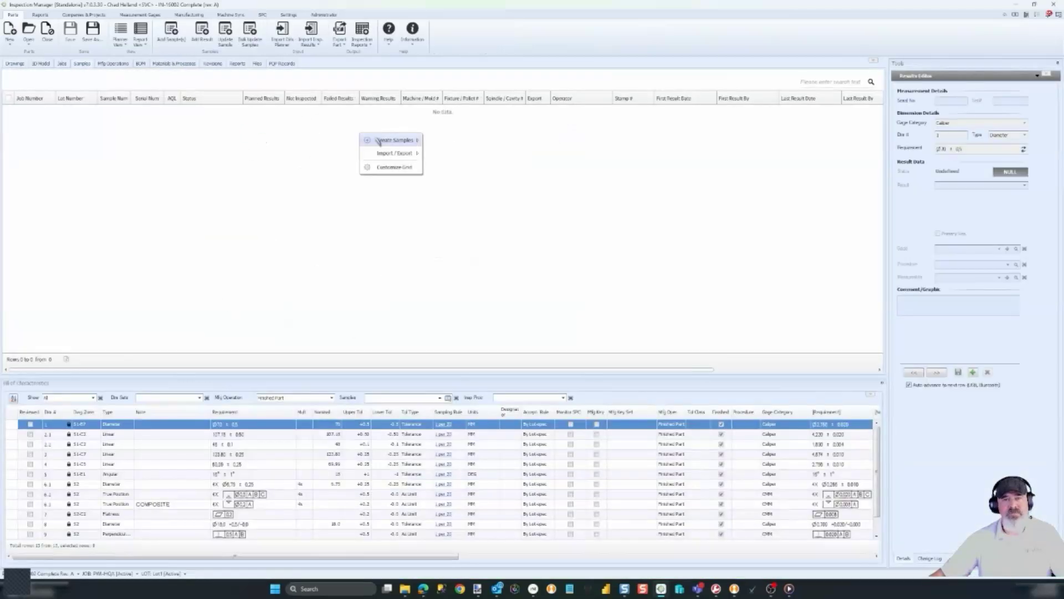
mouse_move(388, 143)
click(466, 144)
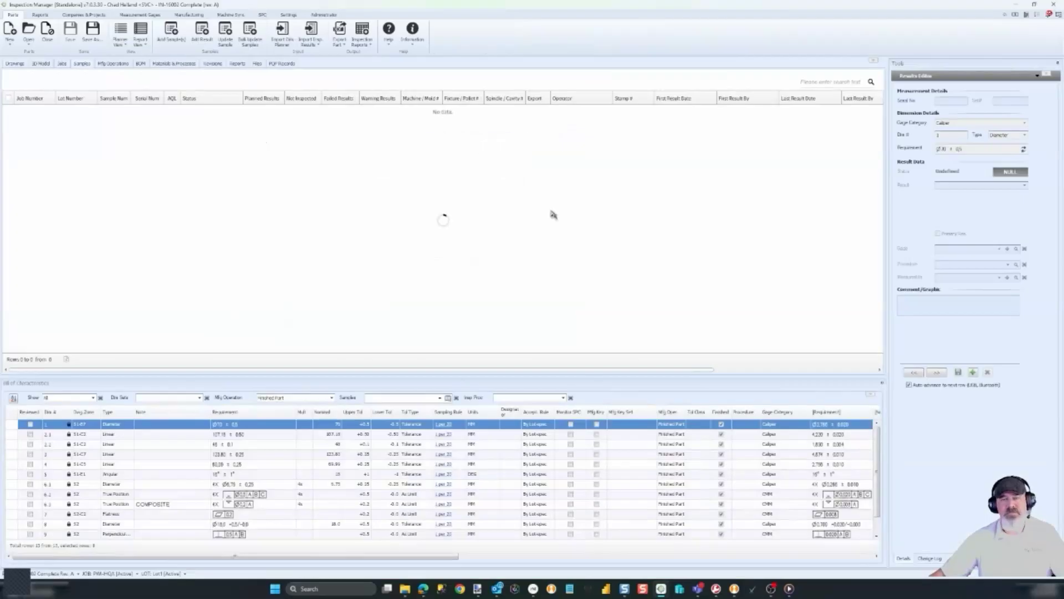
click(392, 238)
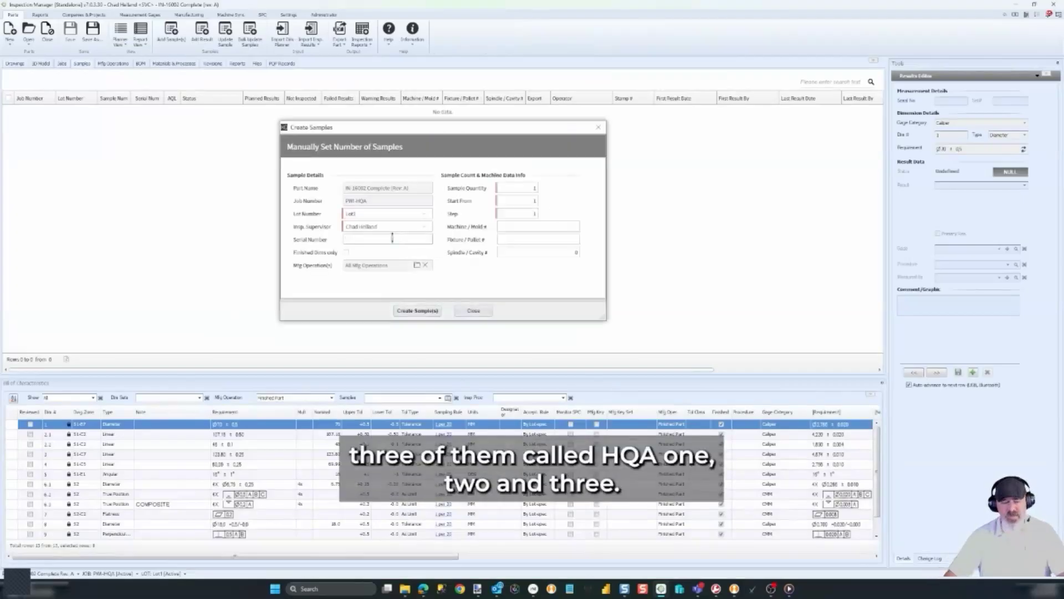
text(HQA)
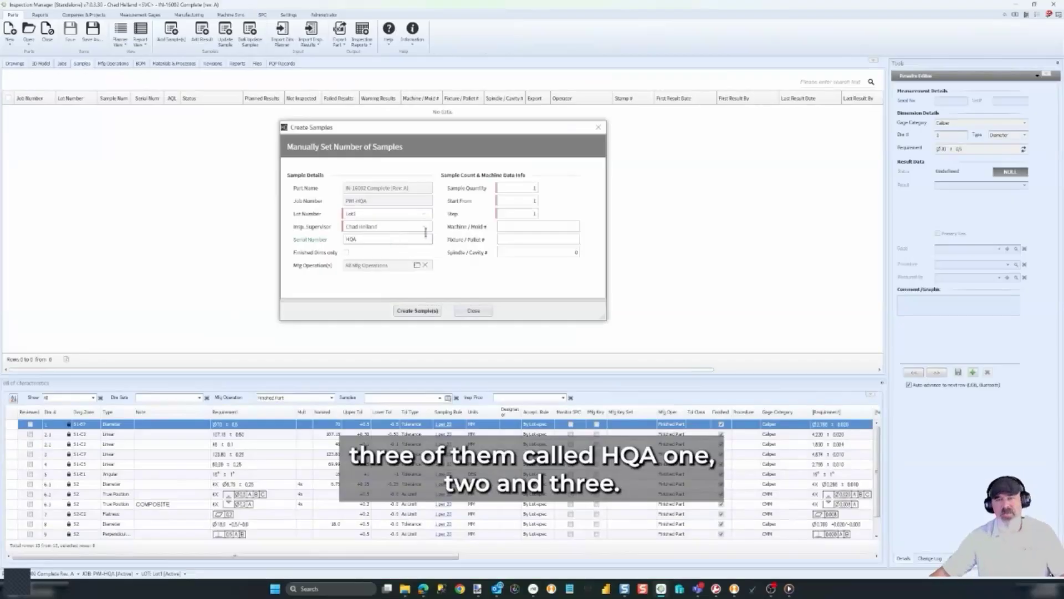
double_click(525, 189)
text(3)
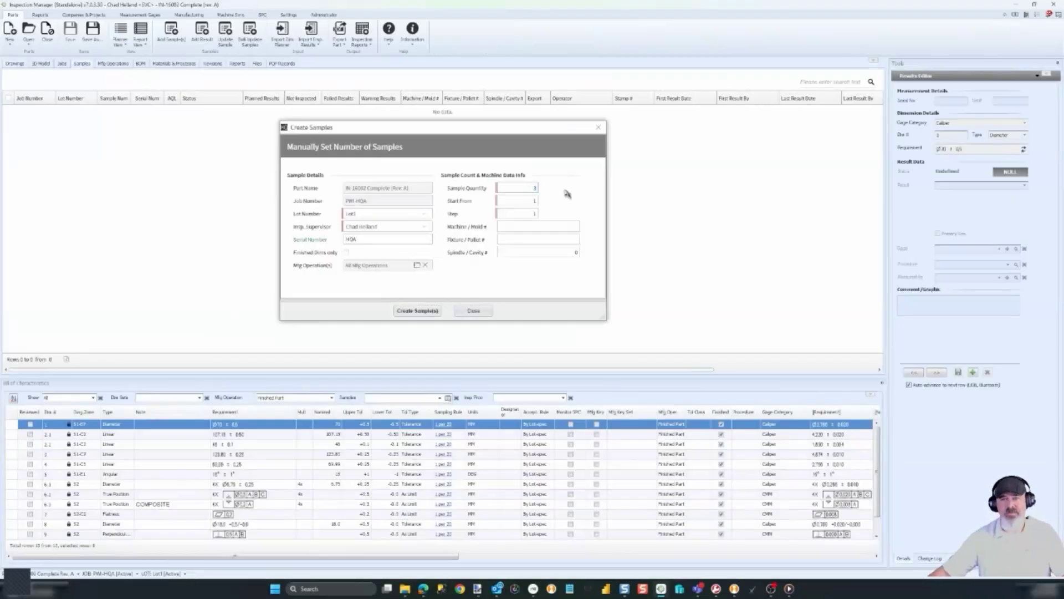
click(418, 310)
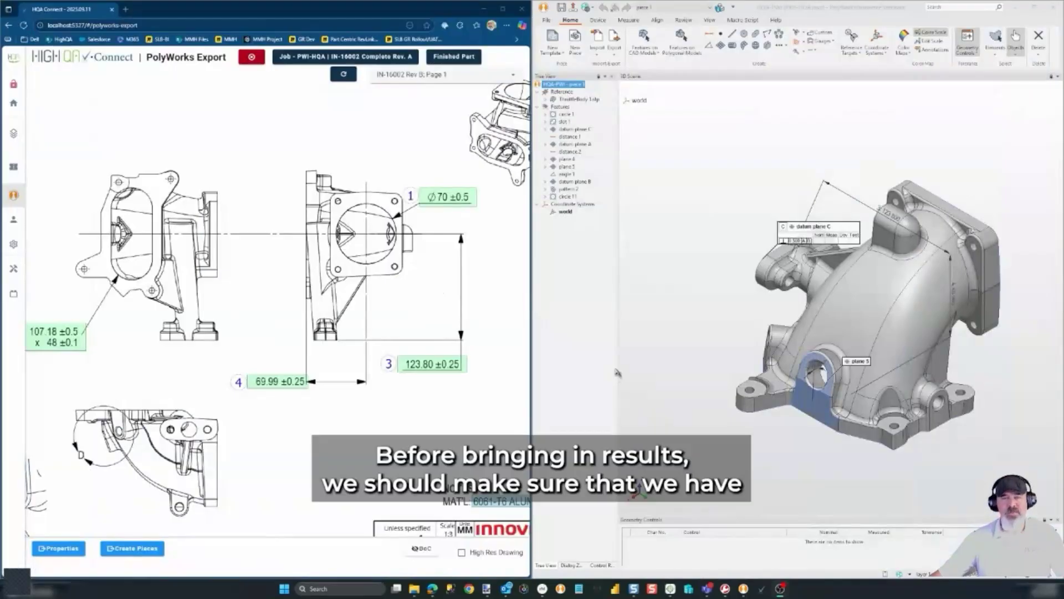
Fill the project properties from the HighQA job via HighQA Connect
click(575, 87)
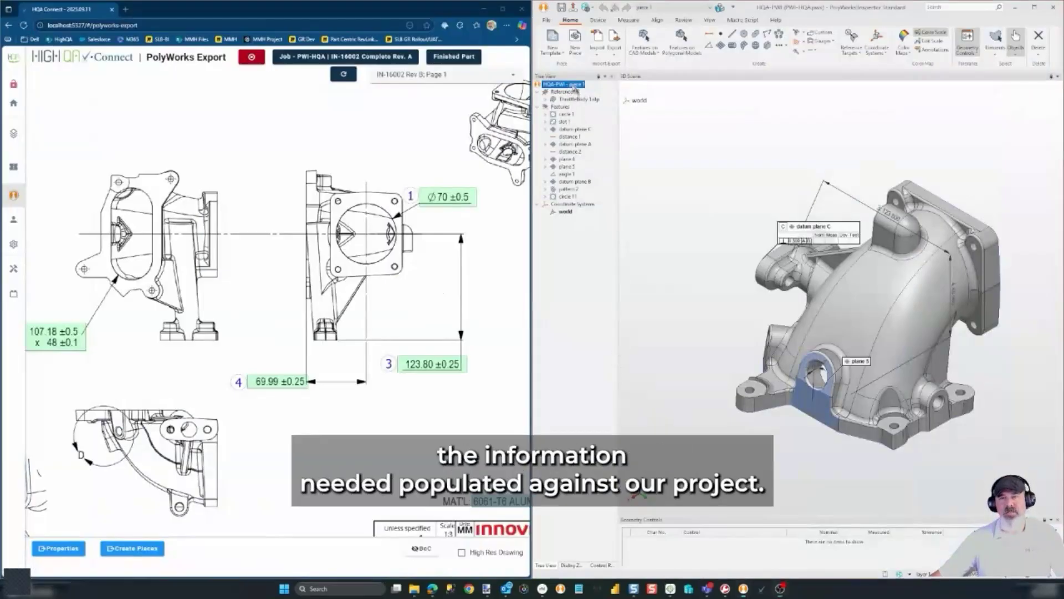
right_click(575, 87)
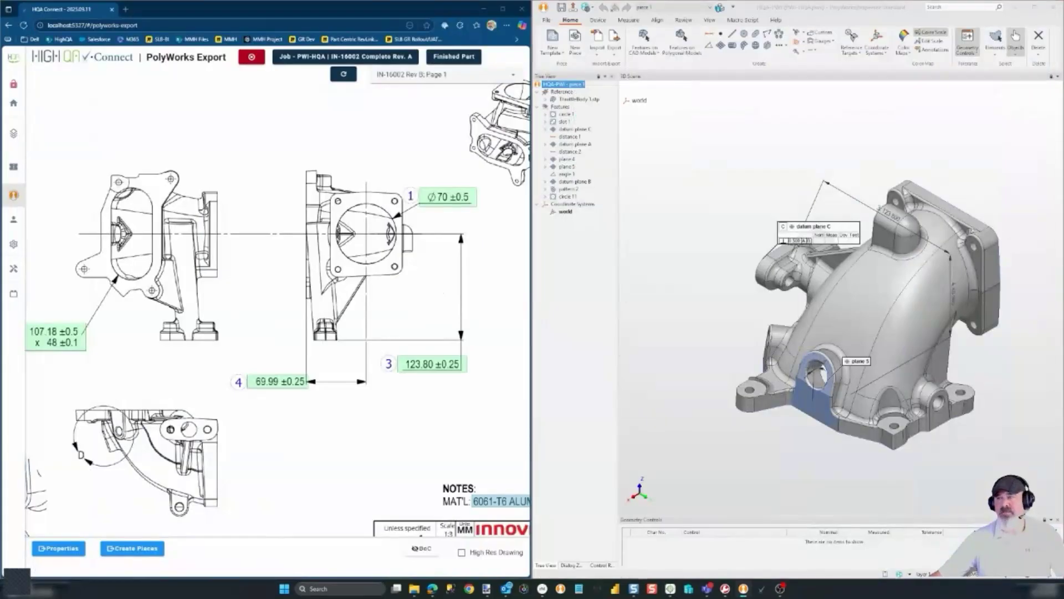
drag(1063, 156, 656, 176)
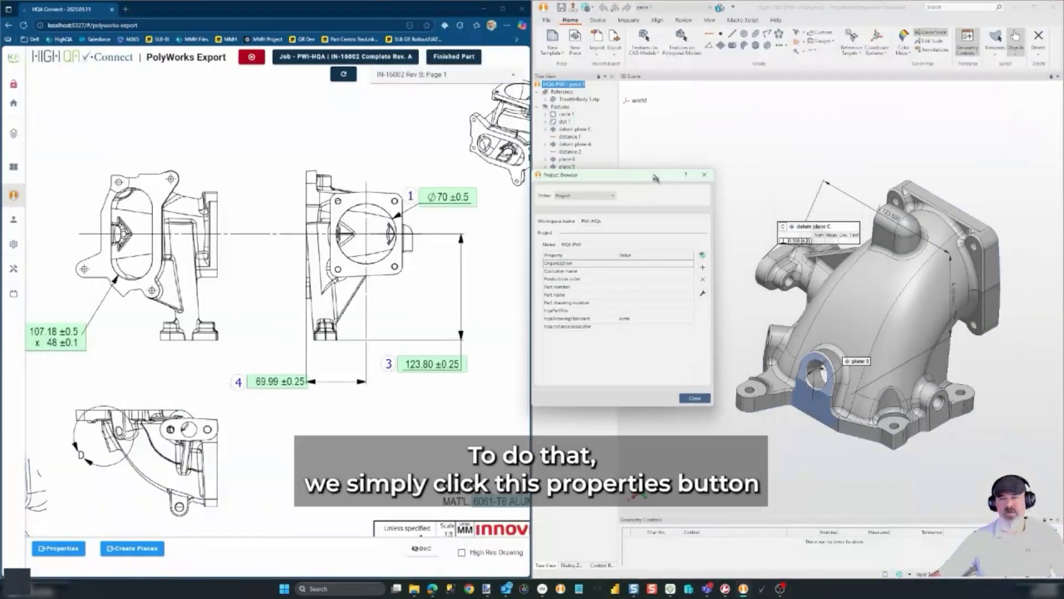
click(62, 548)
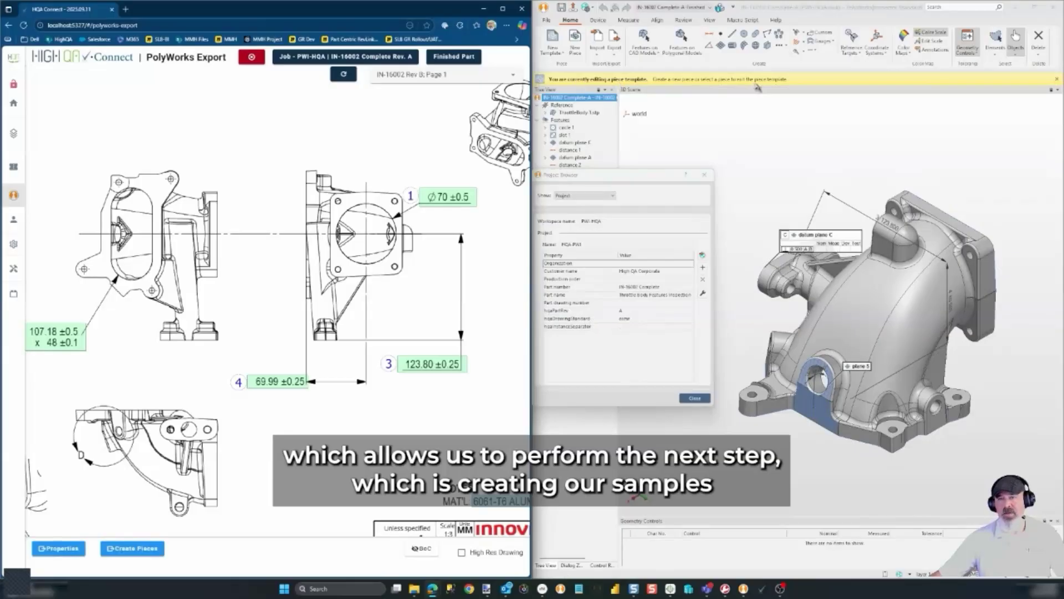
click(704, 399)
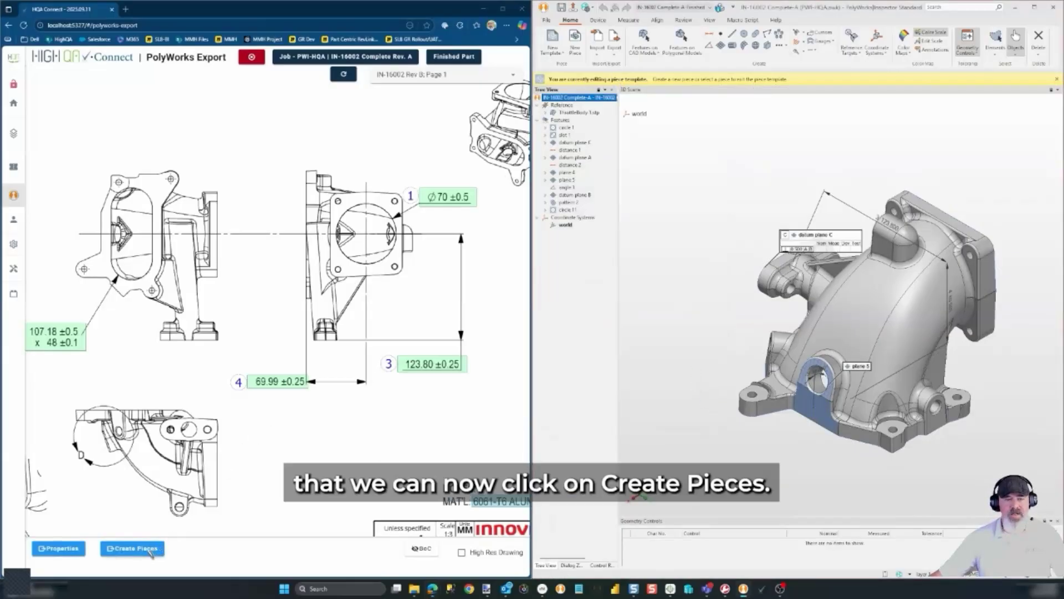
Create the HQA sample pieces and make HQA1 current, saving the previous piece
click(132, 548)
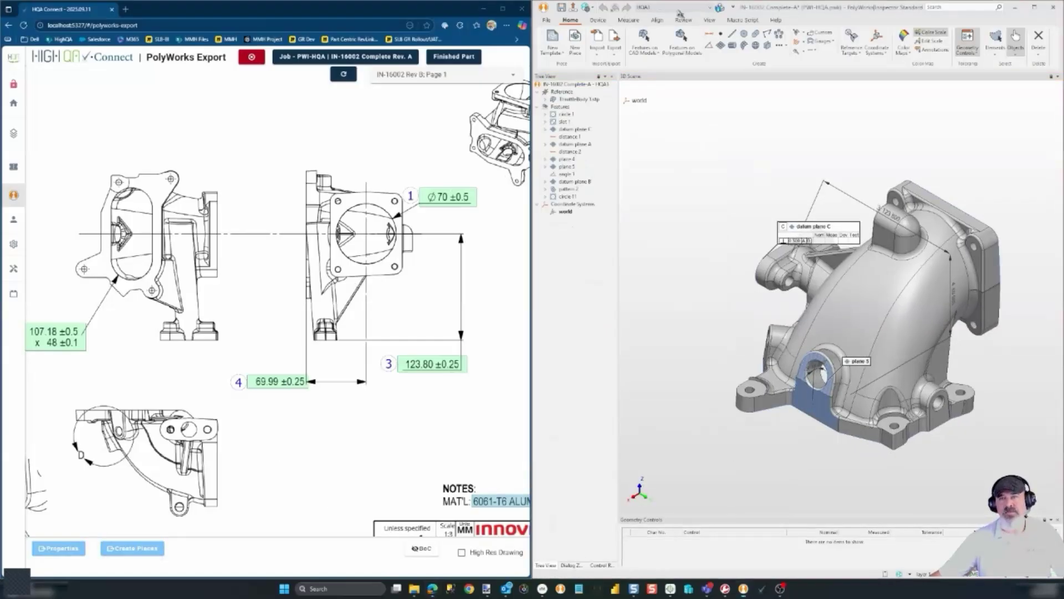
click(673, 8)
click(664, 68)
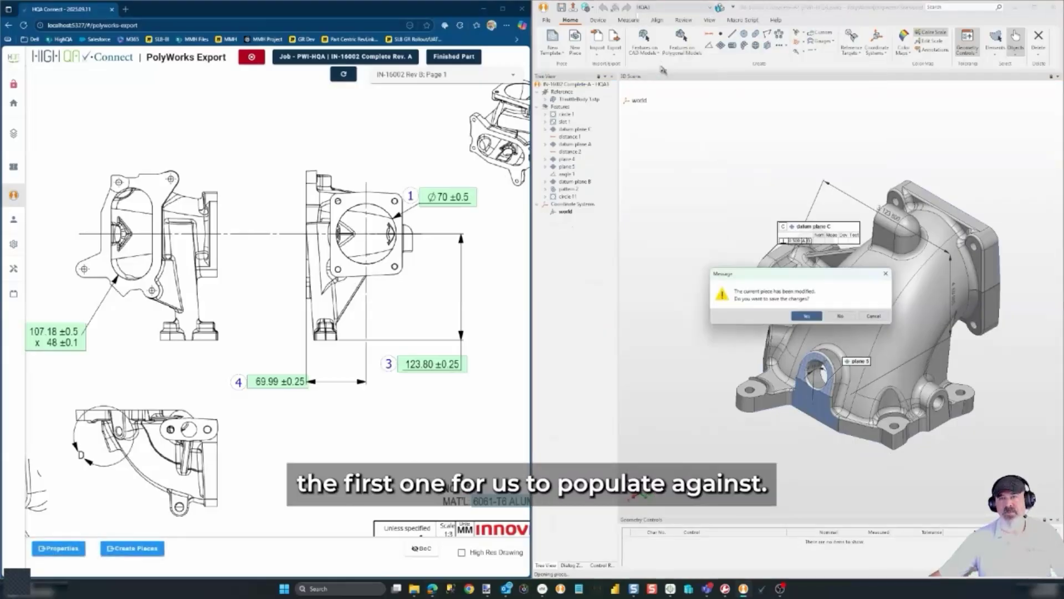
click(807, 315)
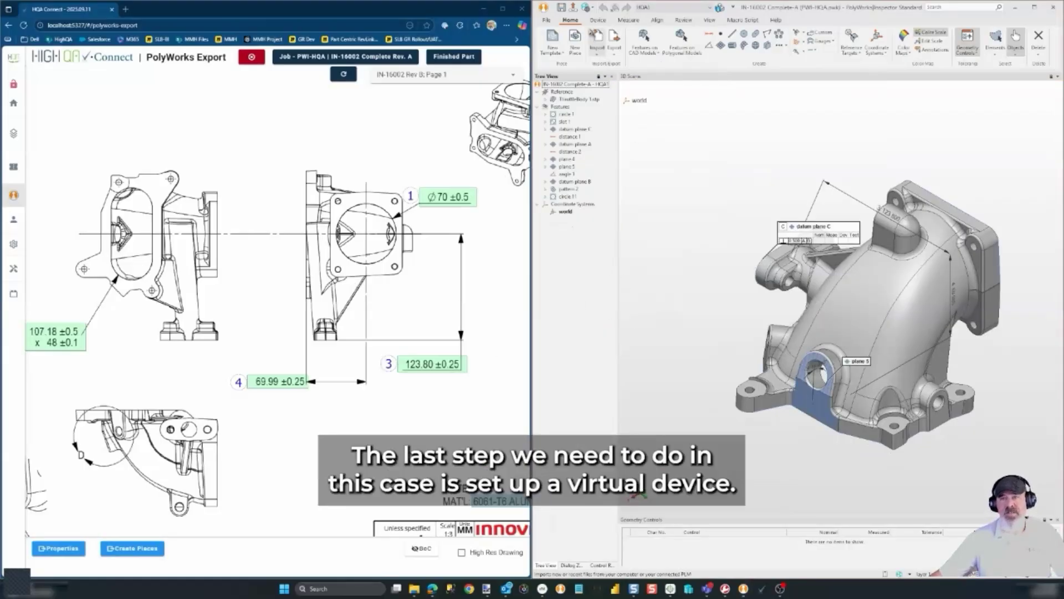
Turn on Offline Simulation for the measurement device
click(598, 20)
click(559, 54)
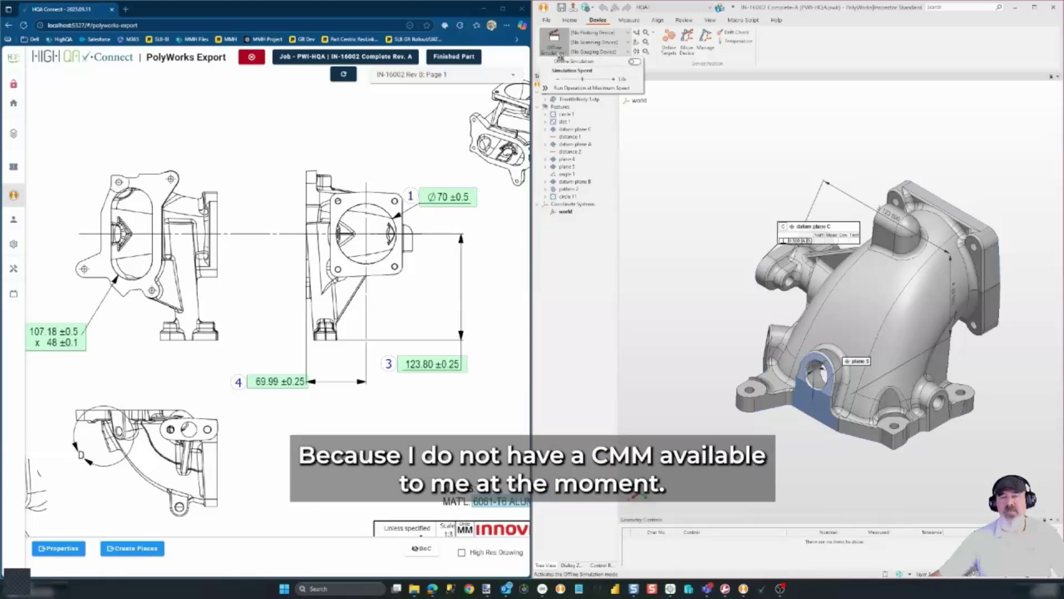
click(635, 62)
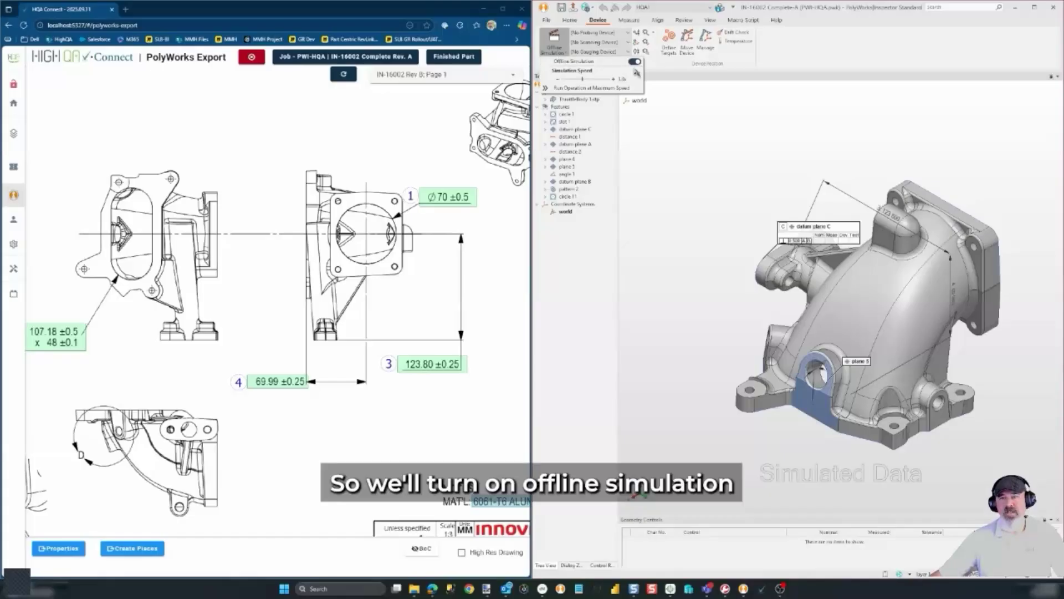
click(600, 272)
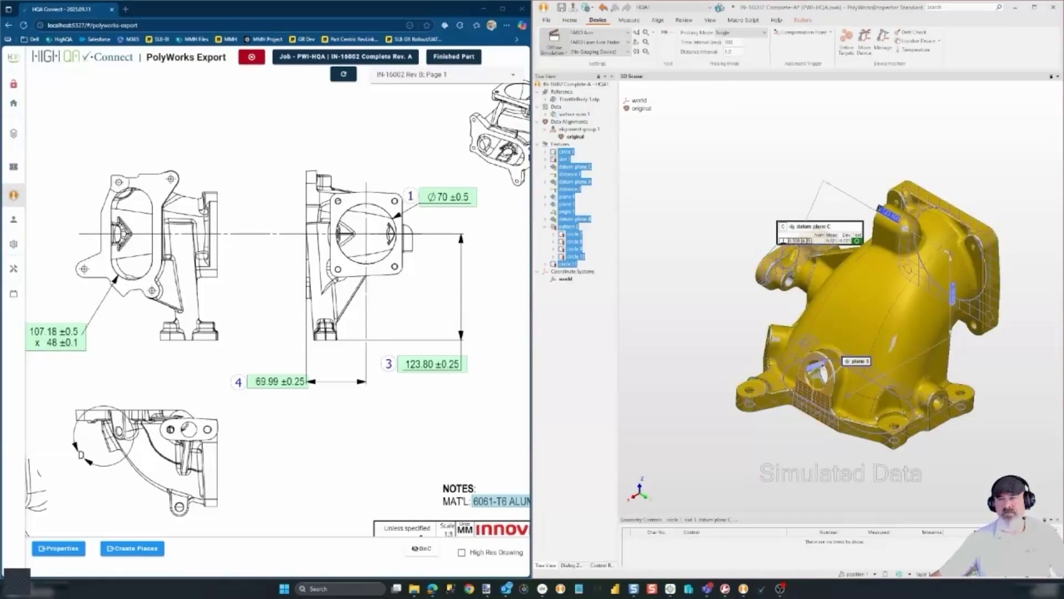
Review the measured results in DataLoop and select the failing slot 1 row 2.2
drag(877, 309, 887, 321)
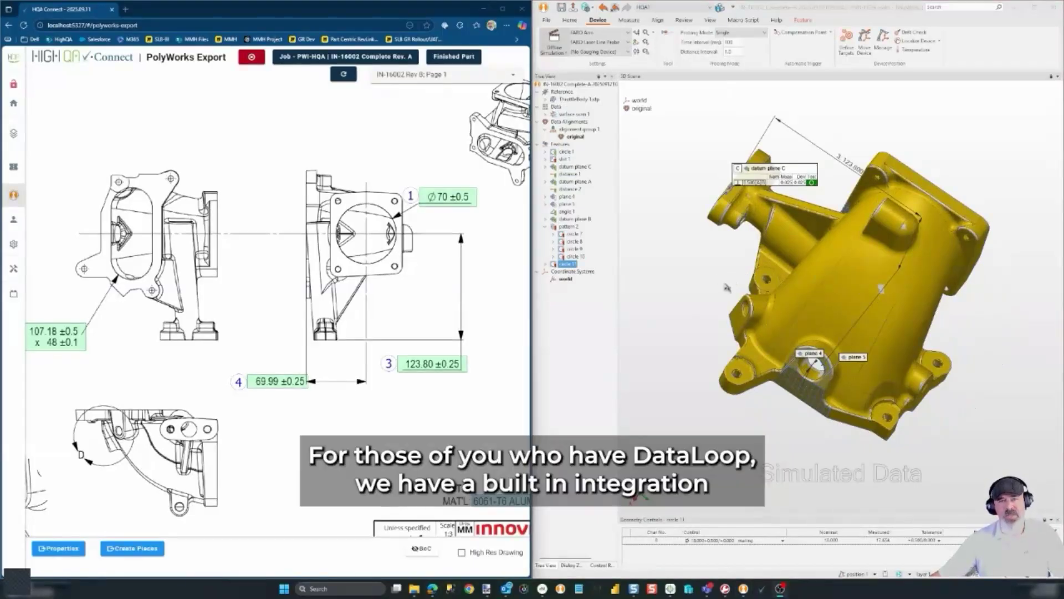
click(586, 9)
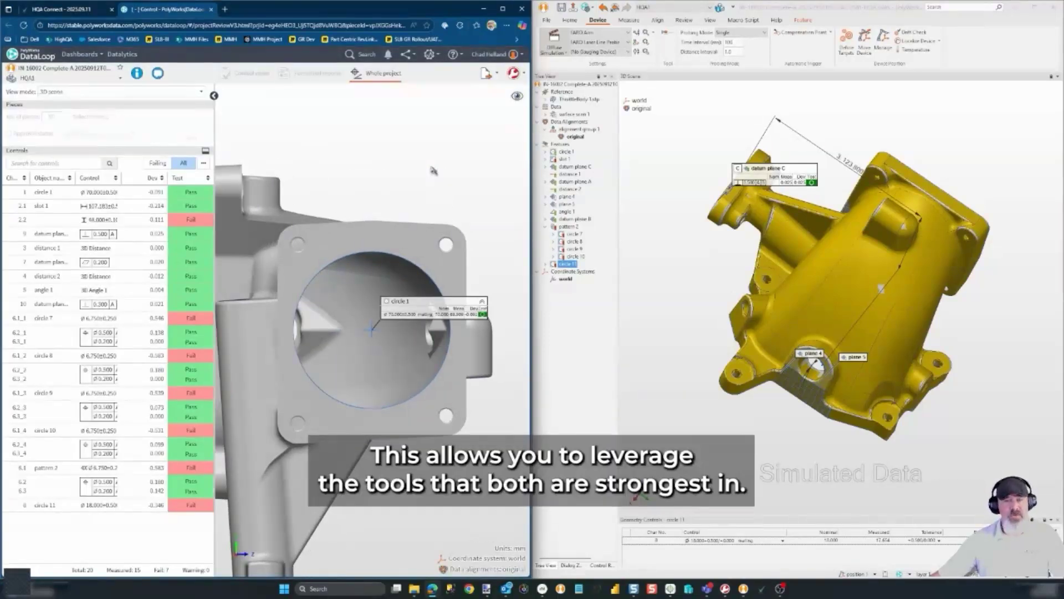
click(194, 219)
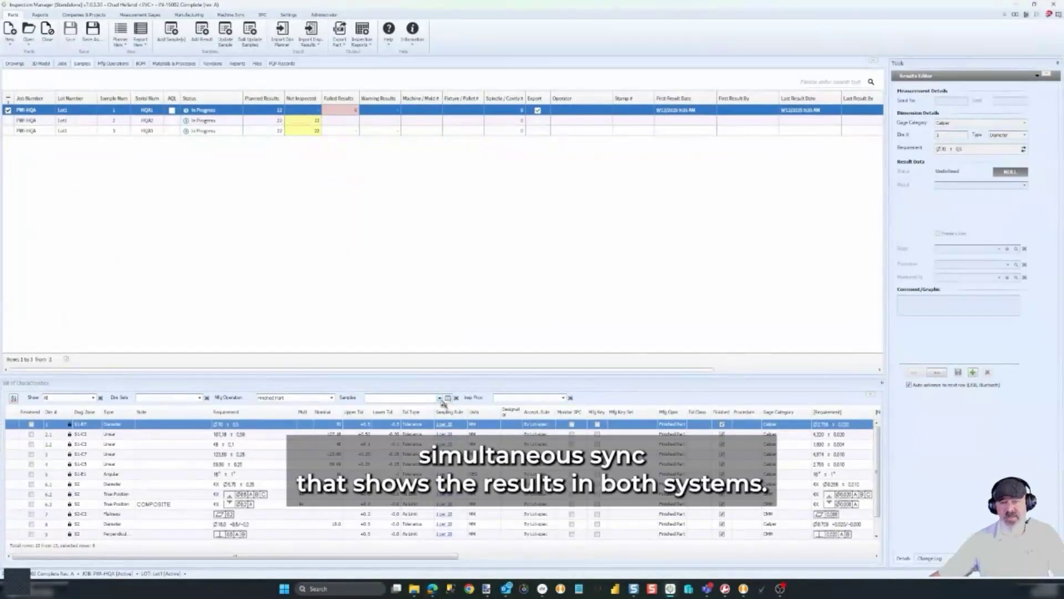
Filter the characteristics list to sample HQA1
click(439, 397)
click(395, 415)
click(406, 439)
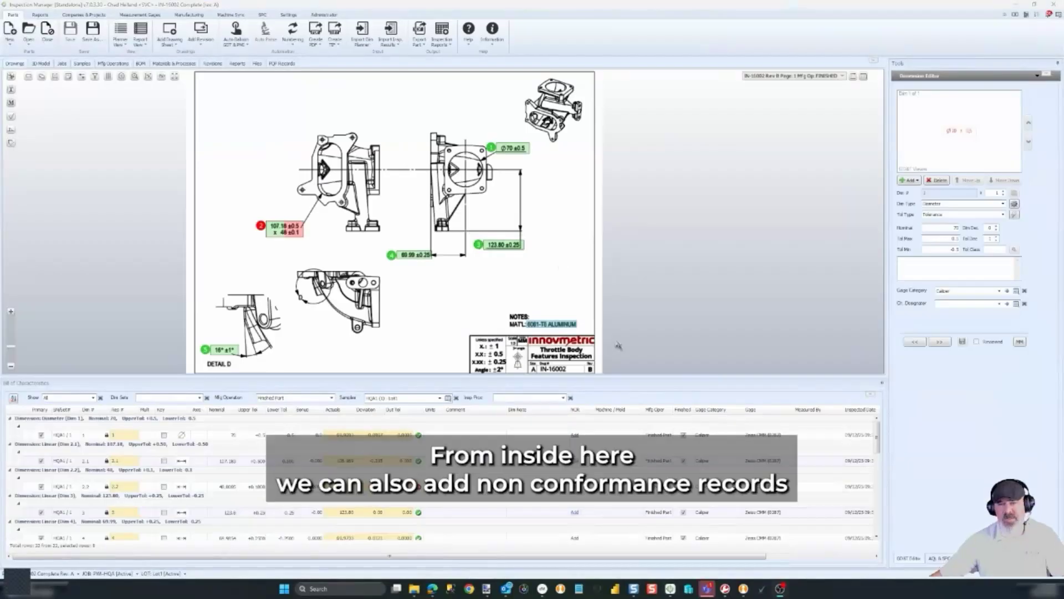
Start an NCR for characteristic 2.2, browse its Operation list, then discard it
click(476, 486)
click(575, 486)
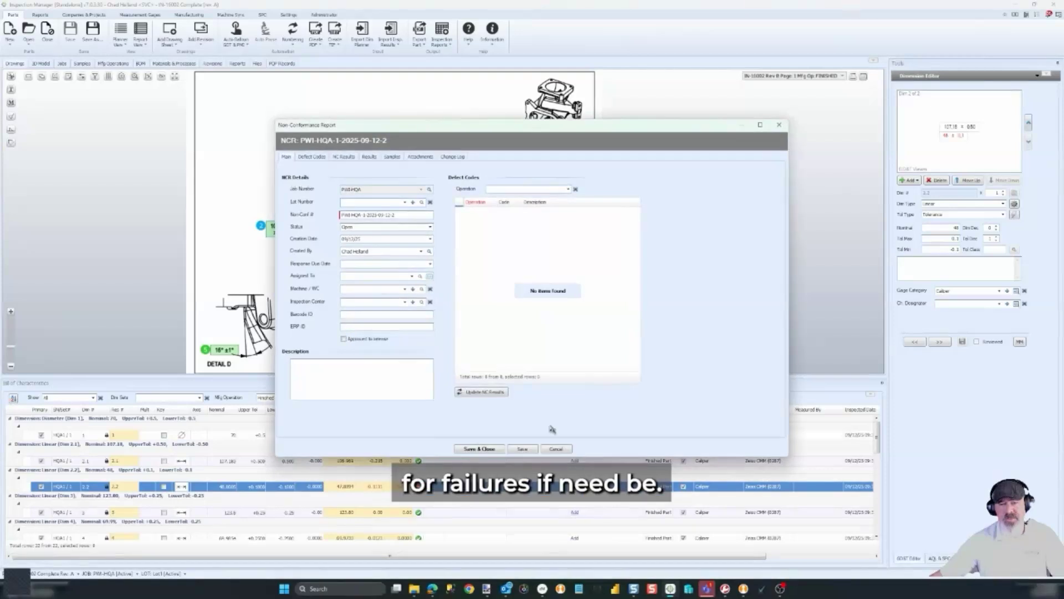
click(564, 189)
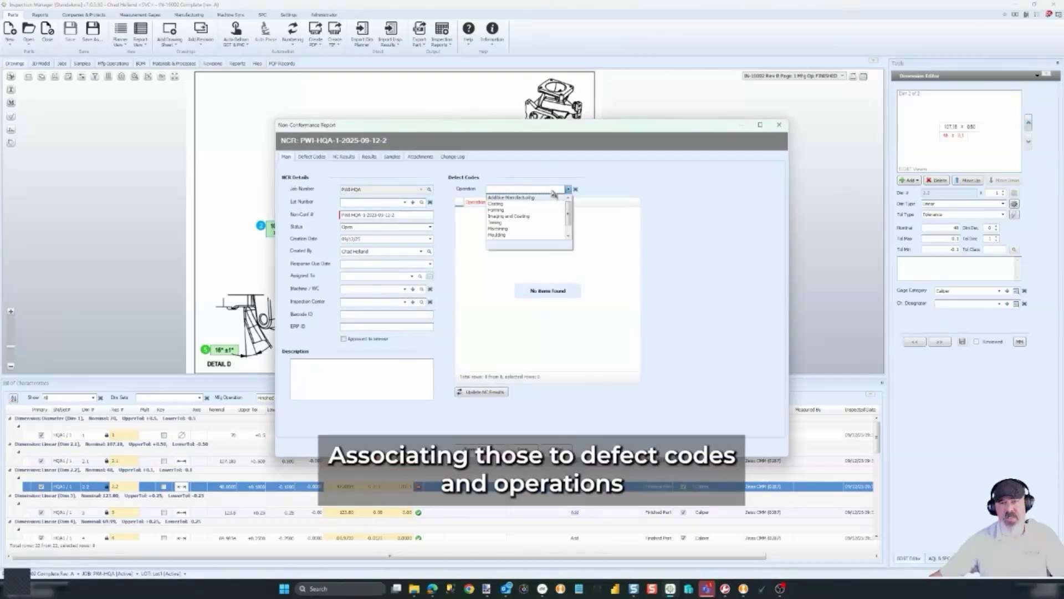
click(694, 275)
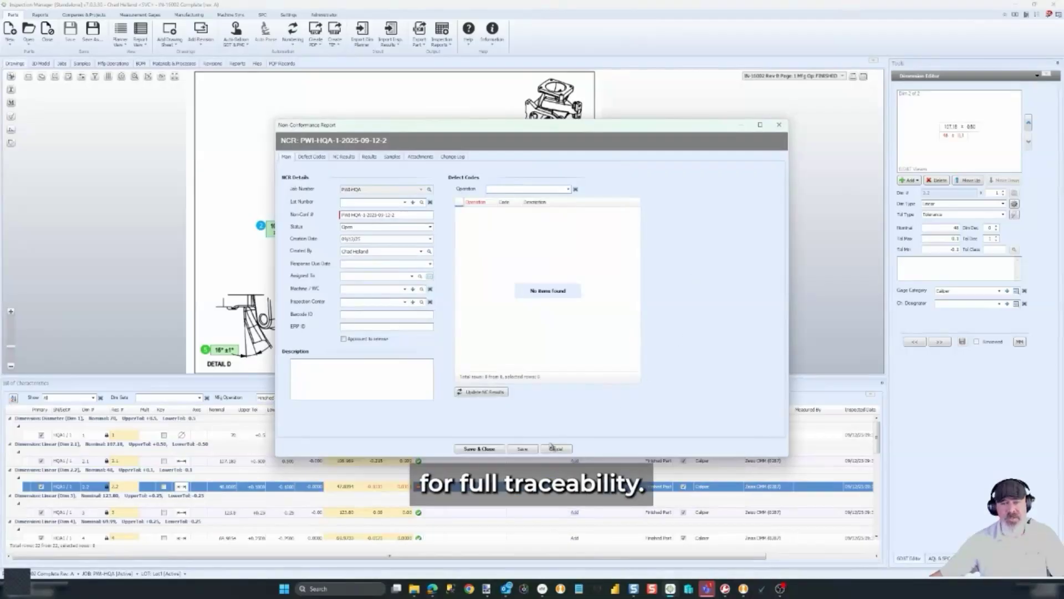
click(555, 450)
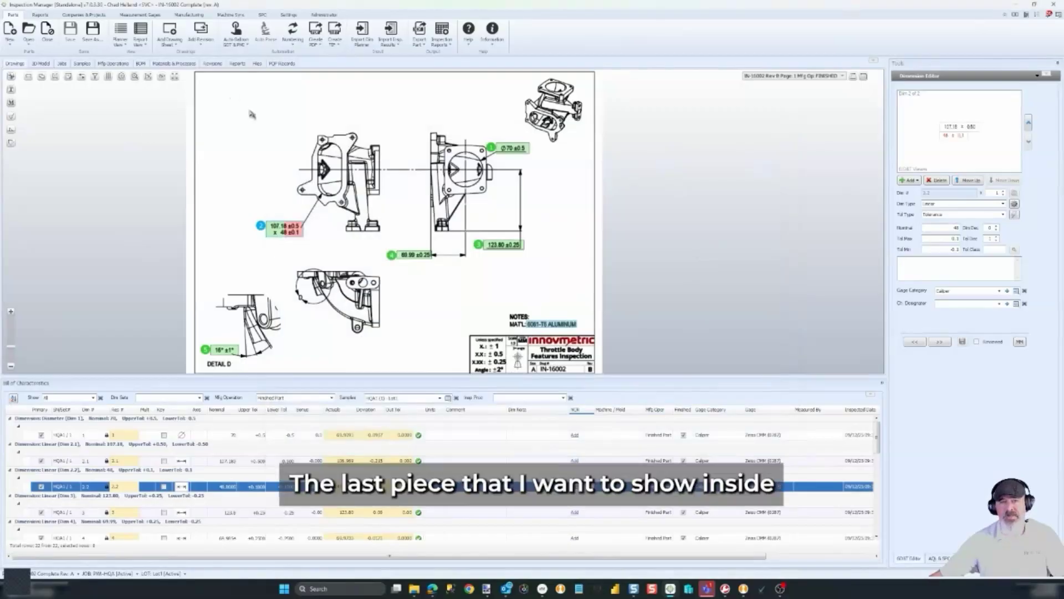
Go to PQP Records and open the AS9102 Rev C document link
click(285, 64)
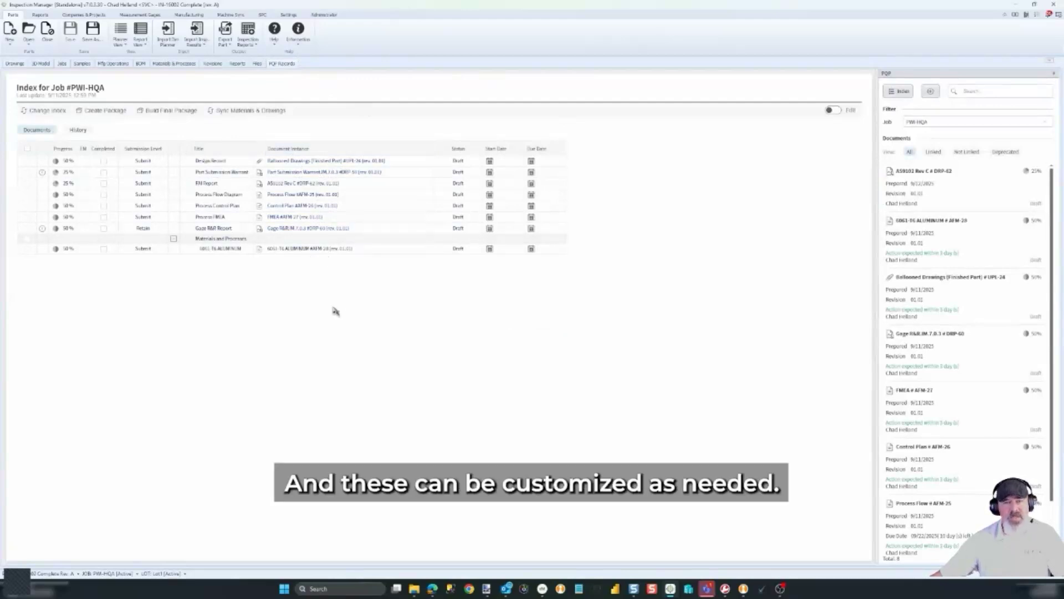
click(305, 184)
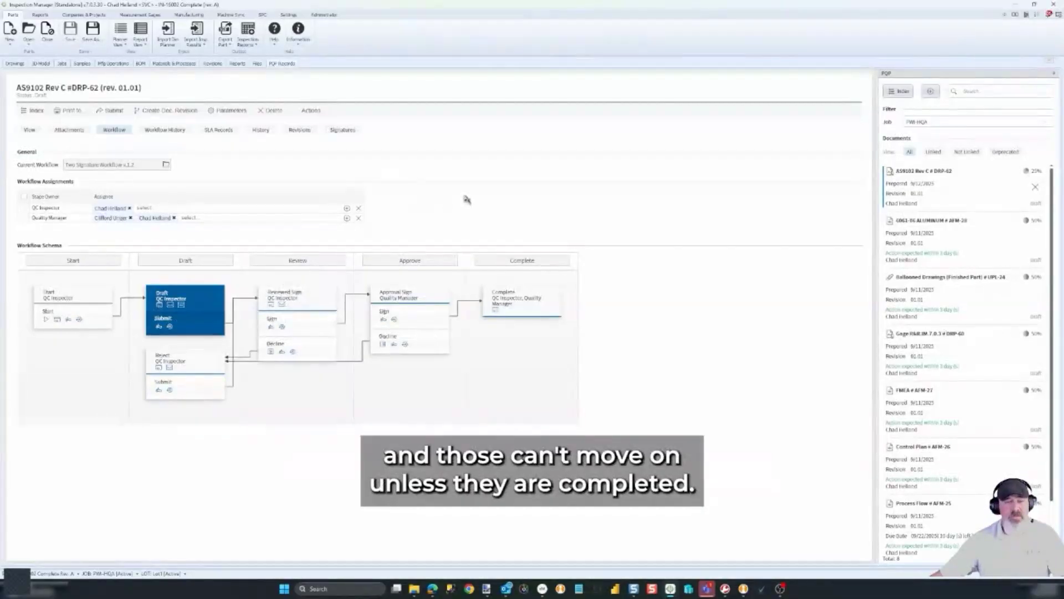
Check and dismiss the system notifications, then display the first-article form
click(1050, 16)
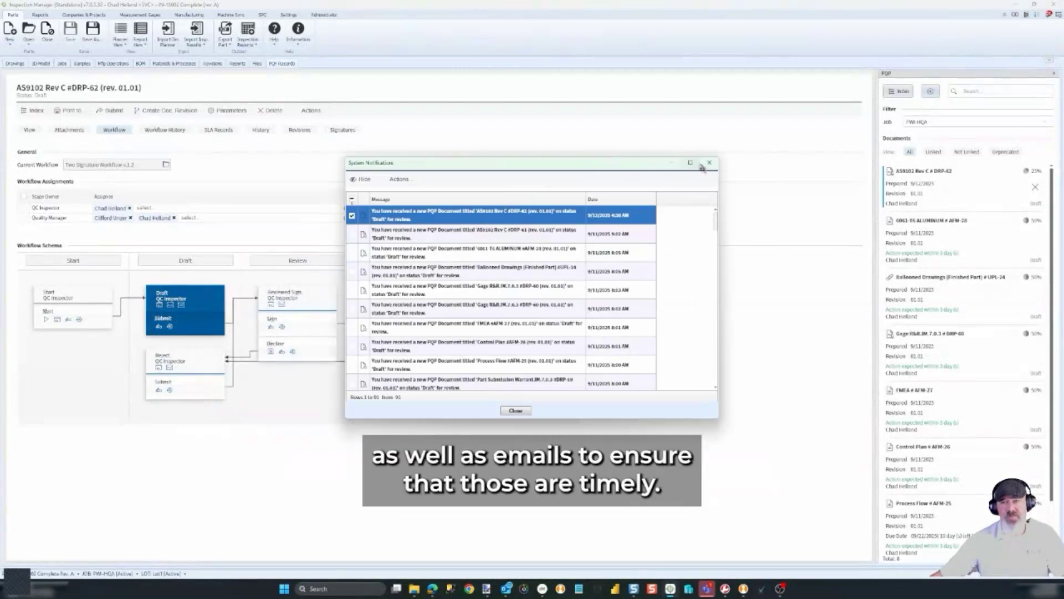
click(708, 163)
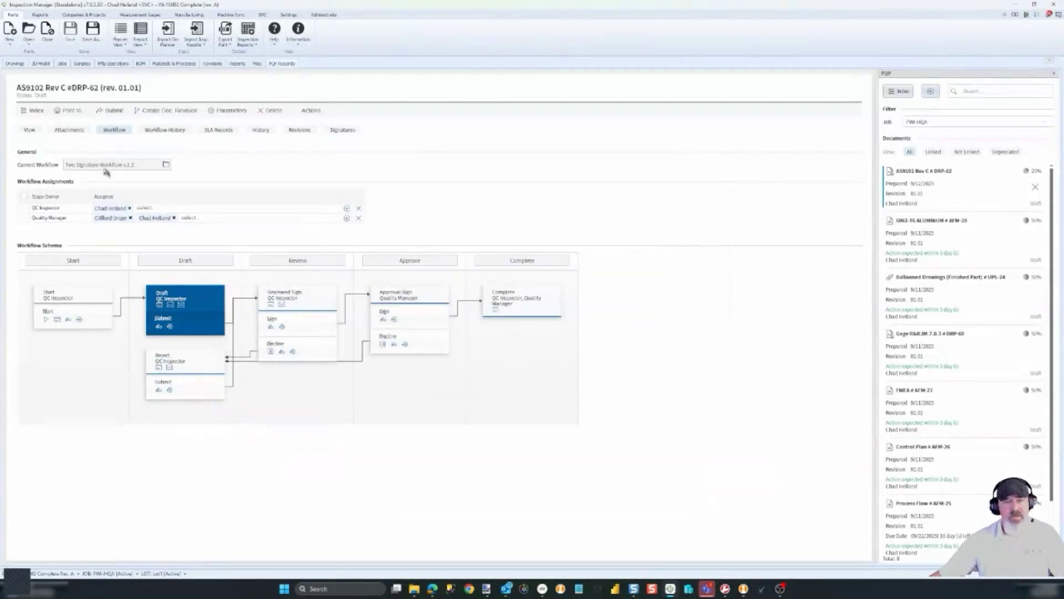
click(31, 130)
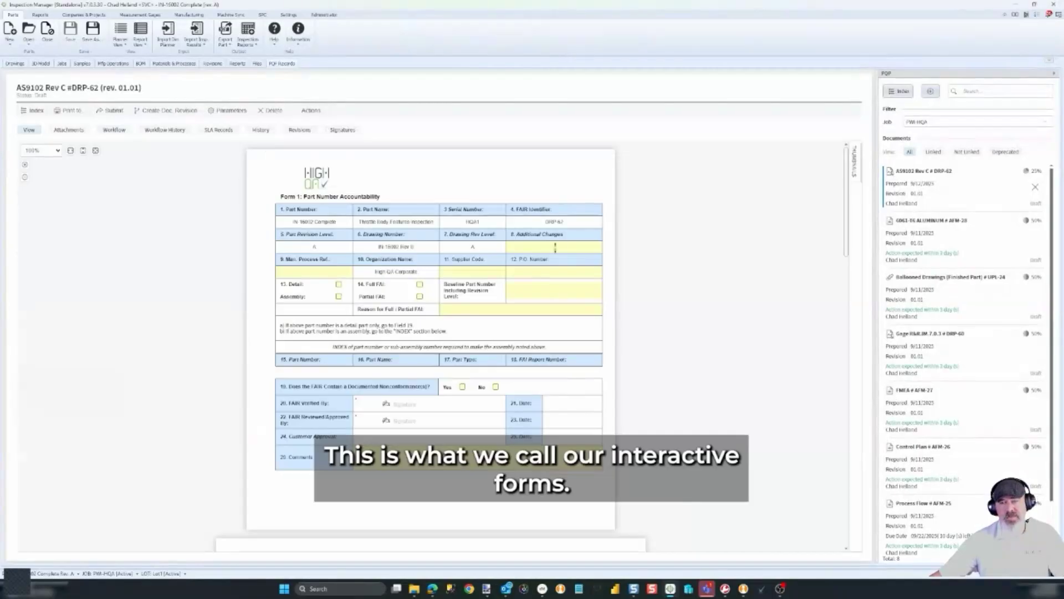
Enter P.O. Number 123, tick Detail, and scroll down to the Form 3 results table
click(539, 272)
text(123)
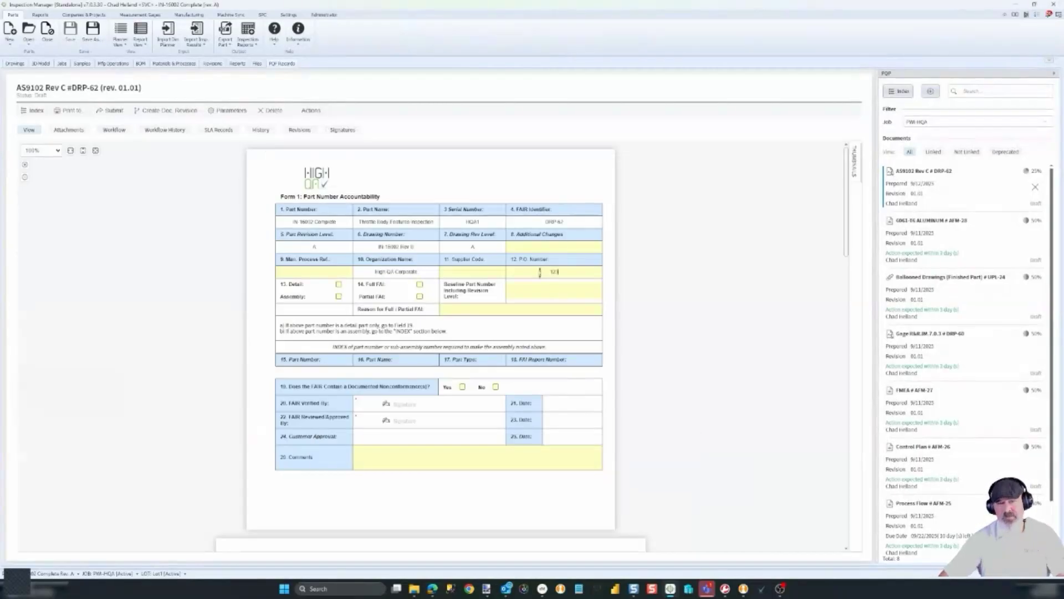
click(339, 284)
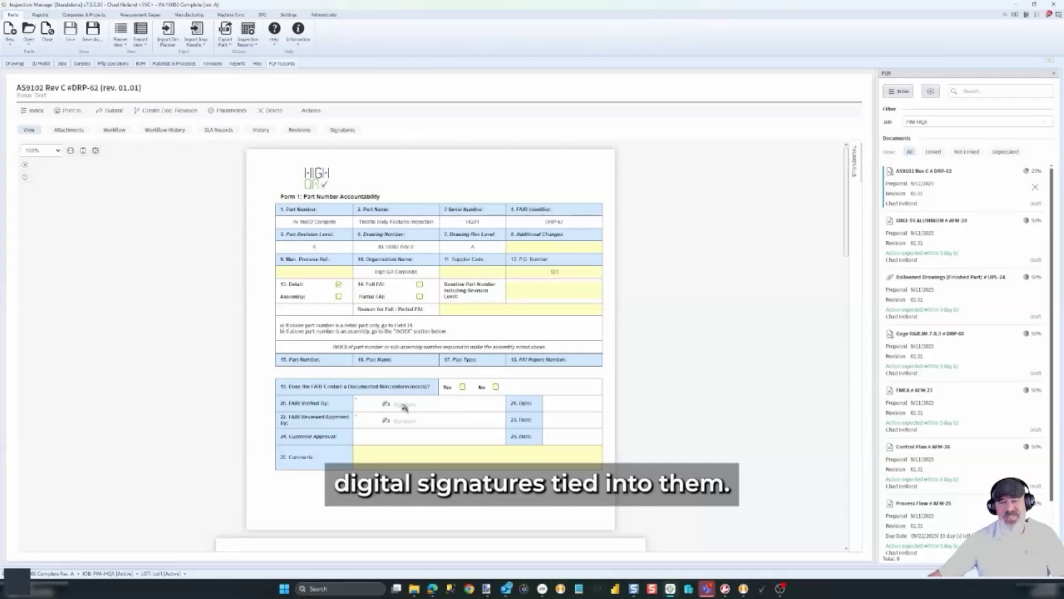
scroll(403, 406, down, 15)
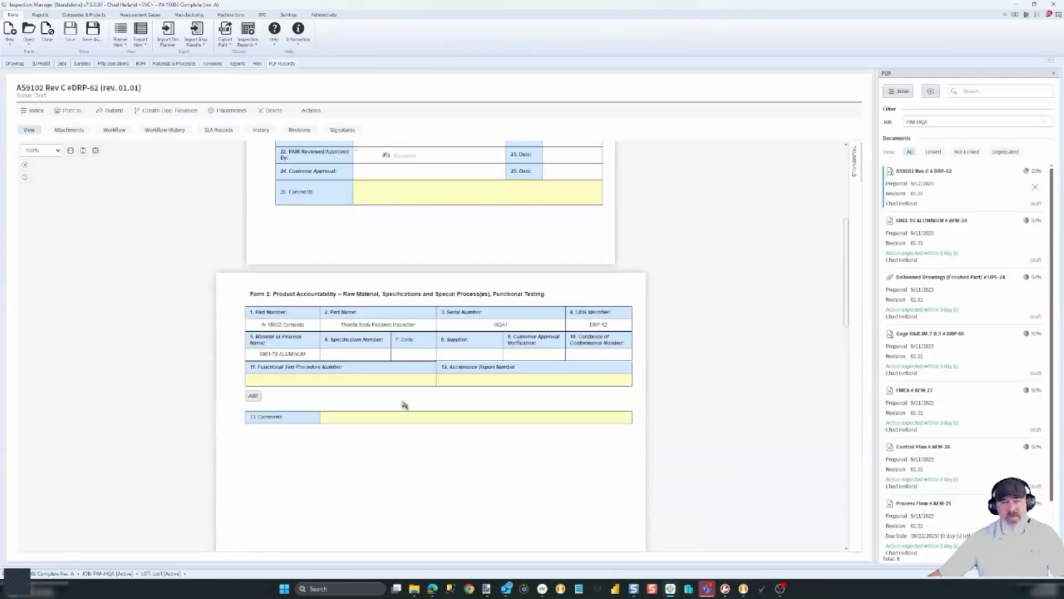
scroll(404, 404, down, 5)
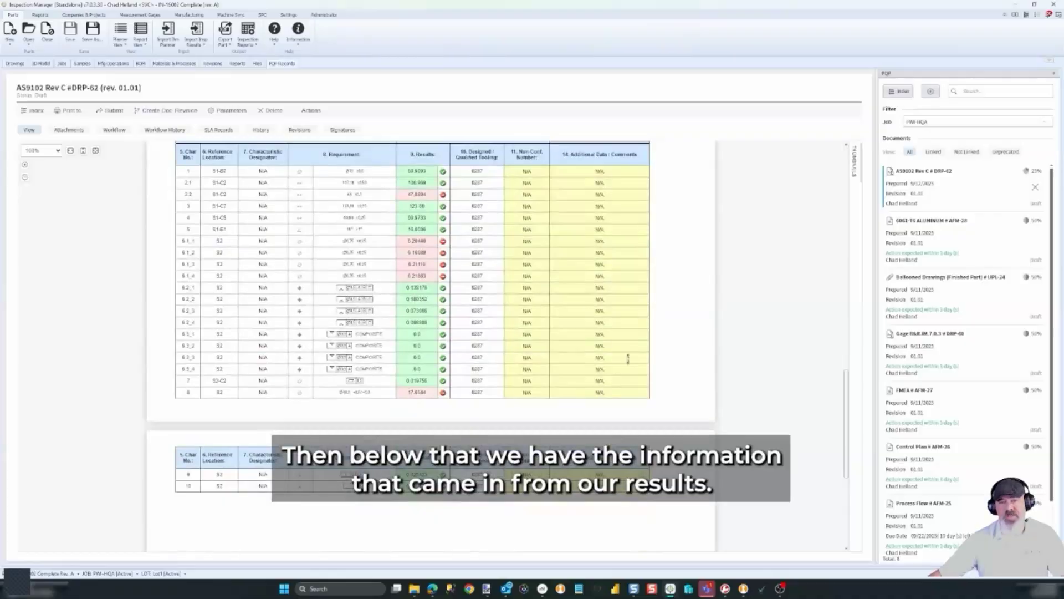